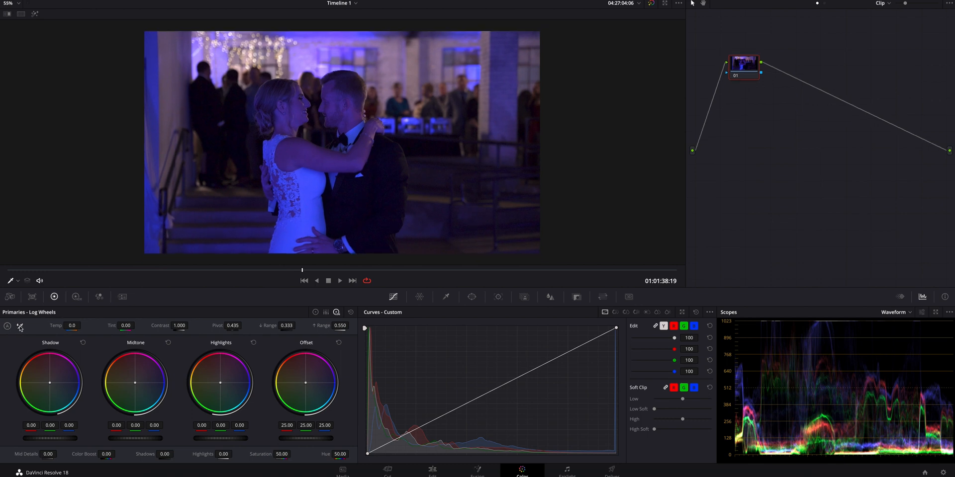
Step: White-balance node 01 by sampling the bride's white dress, and compare the image with the node off and on
left_click(19, 327)
left_click(306, 179)
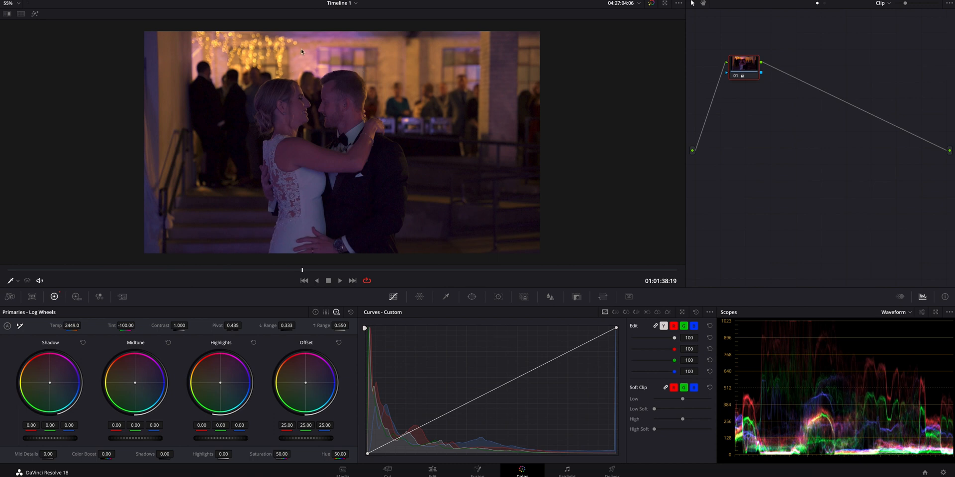
left_click(736, 75)
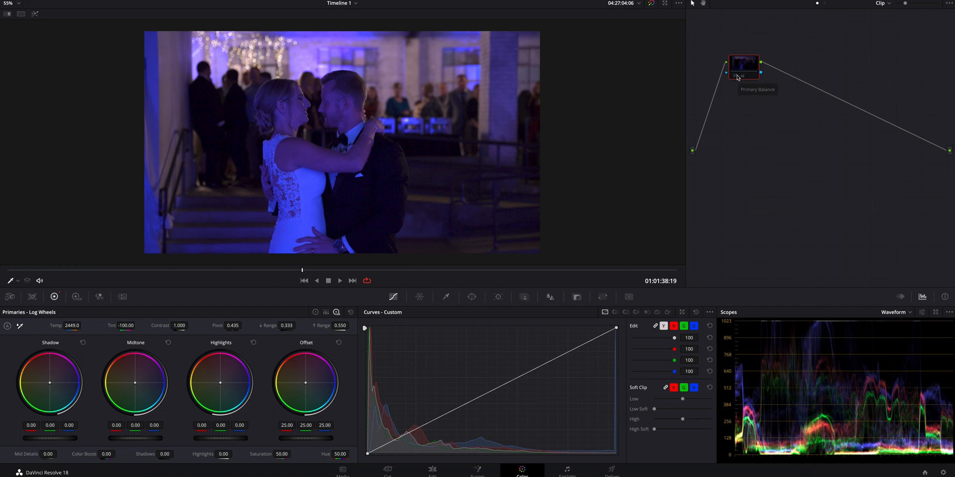
left_click(736, 75)
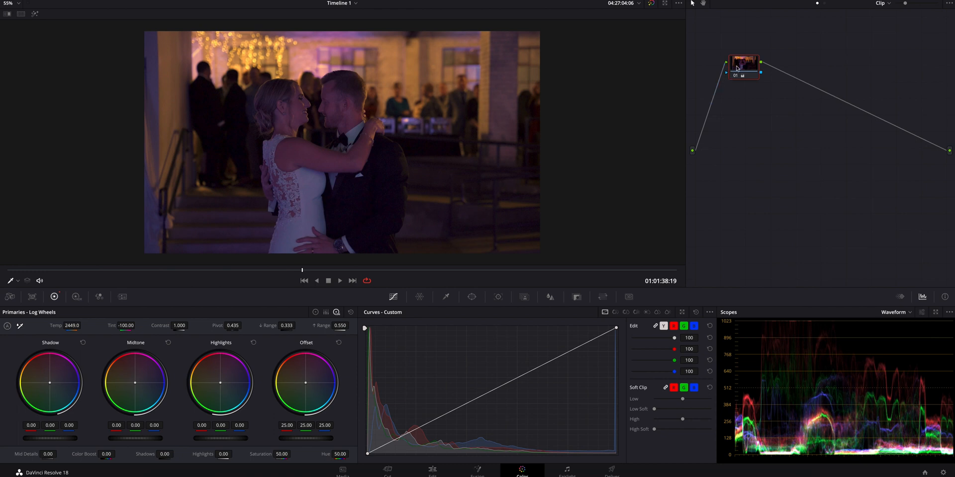
left_click_drag(738, 69, 741, 73)
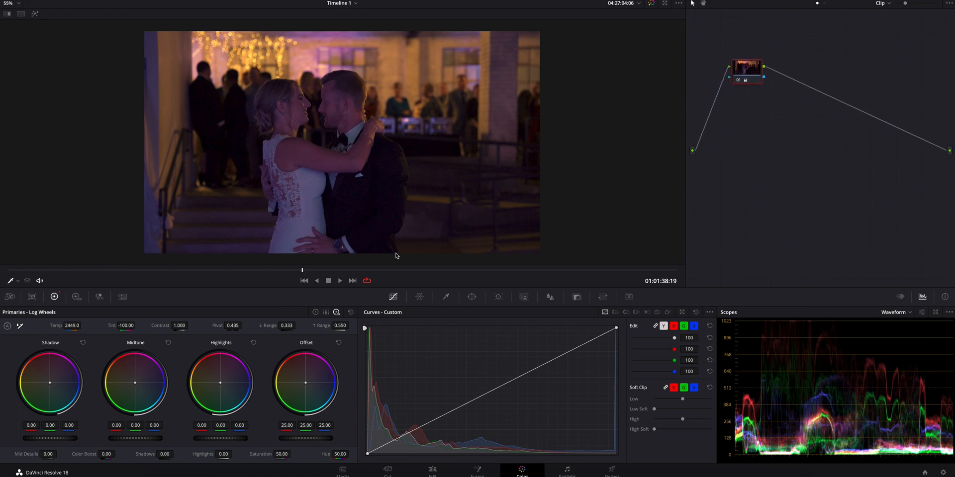
Step: Reduce node 01's key output gain to 0.801 and compare the softened white balance with the node off and on
left_click(575, 297)
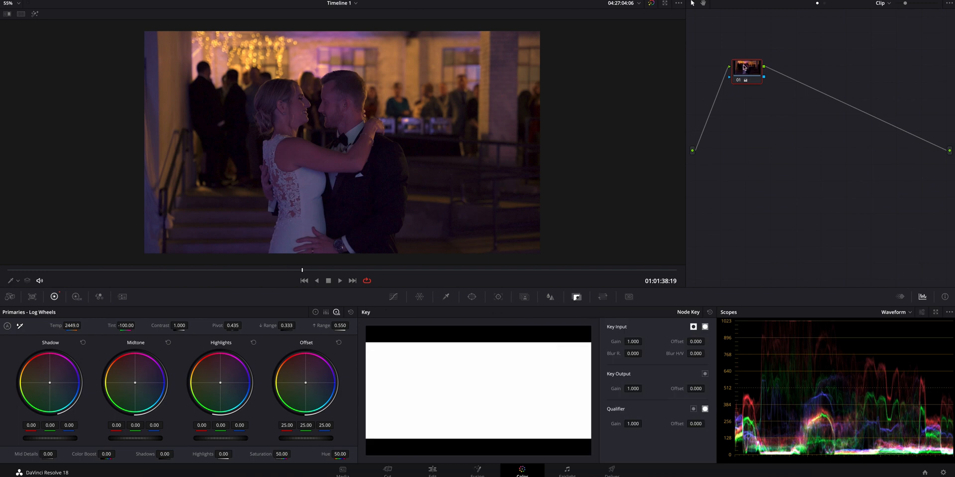
left_click_drag(743, 67, 736, 66)
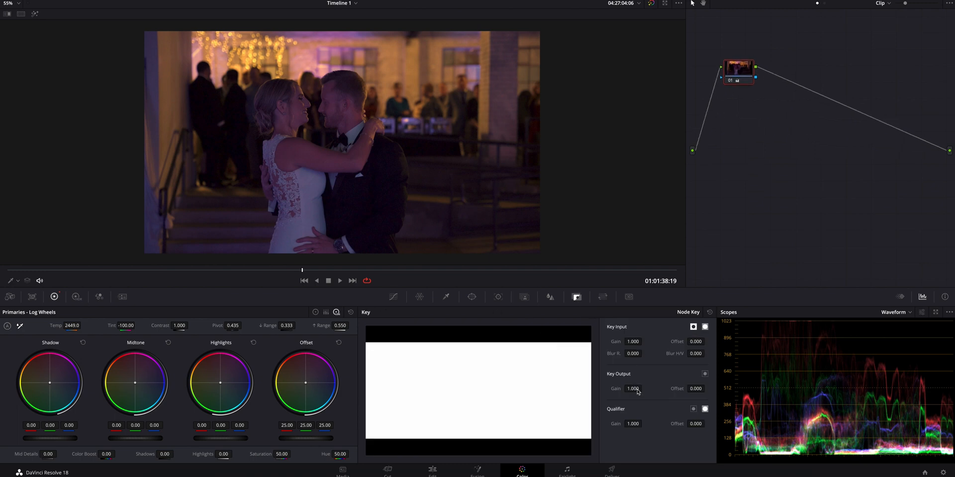
mouse_move(638, 391)
left_mouse_down()
mouse_move(618, 391)
mouse_move(644, 388)
left_mouse_up()
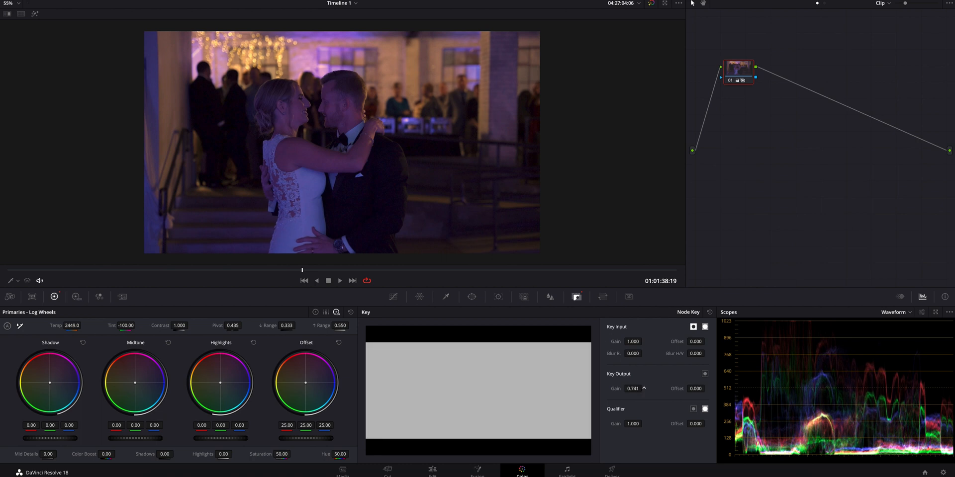
left_click_drag(644, 388, 632, 388)
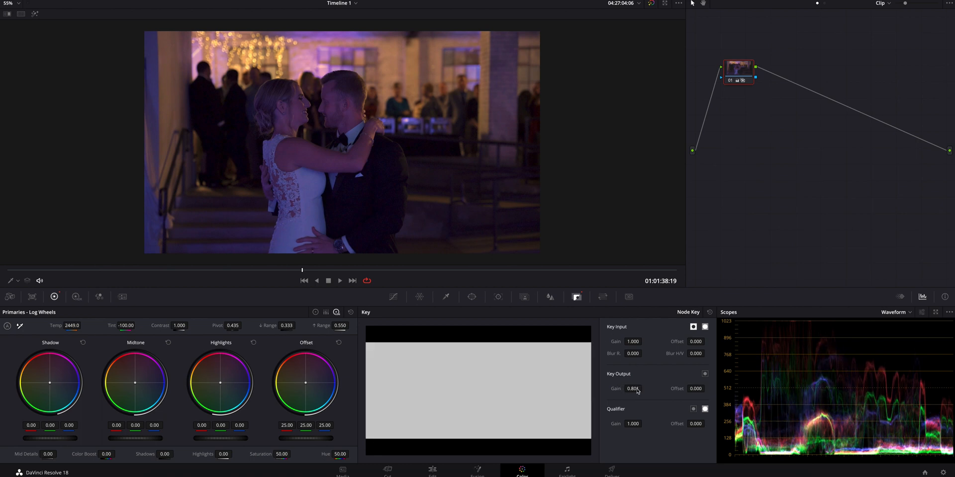
left_click(730, 81)
left_click(729, 81)
left_click_drag(735, 71, 731, 65)
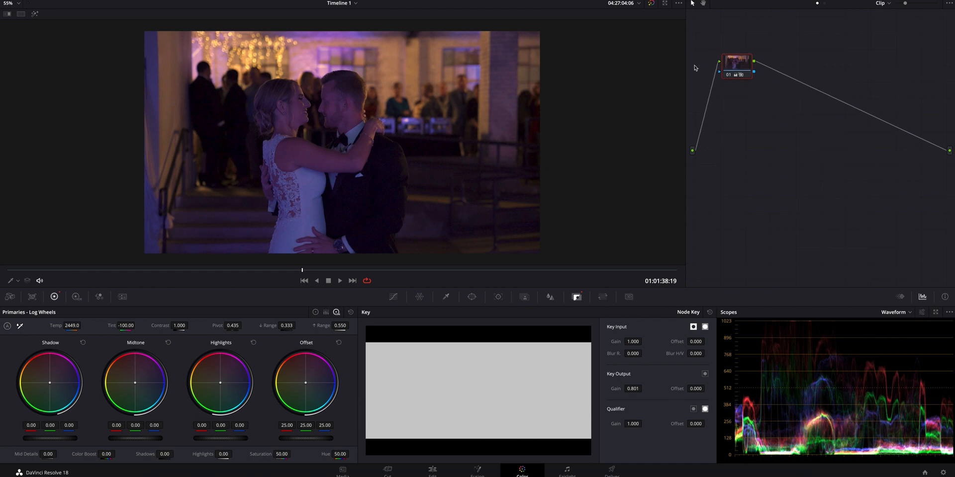
left_click_drag(739, 61, 741, 64)
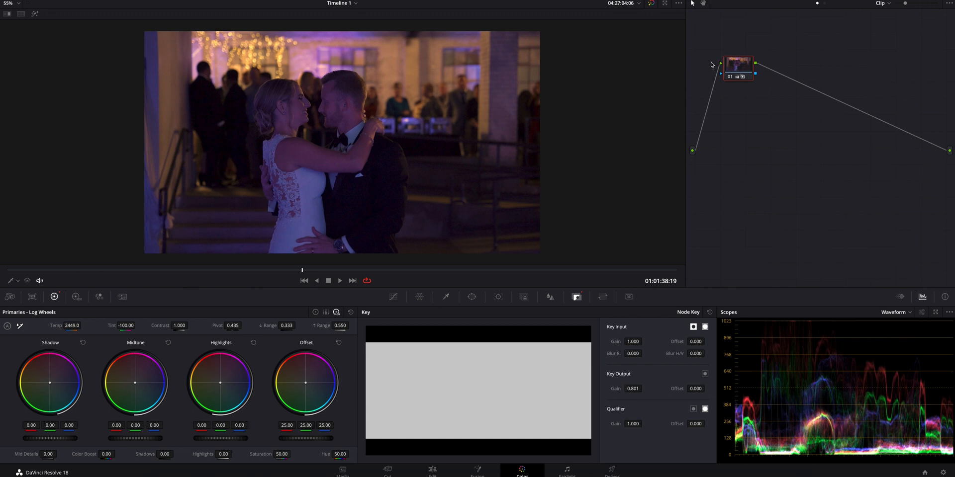
Step: Add a serial node, sample the orange background wall with the HSL qualifier, and highlight the selection
key("alt+s")
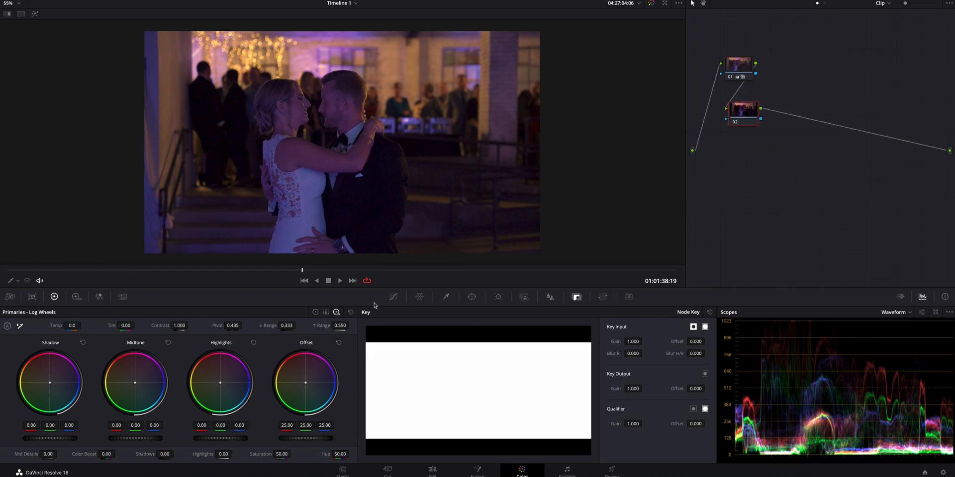
left_click(446, 297)
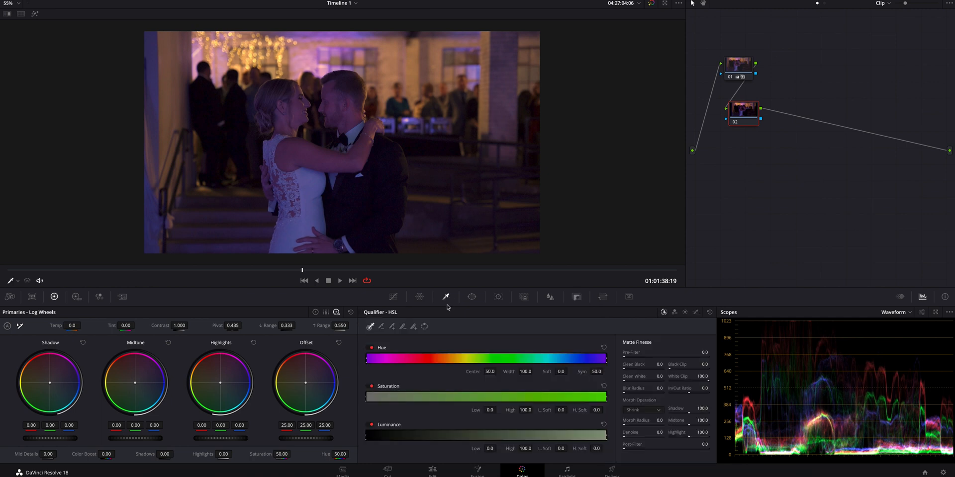
left_click(416, 59)
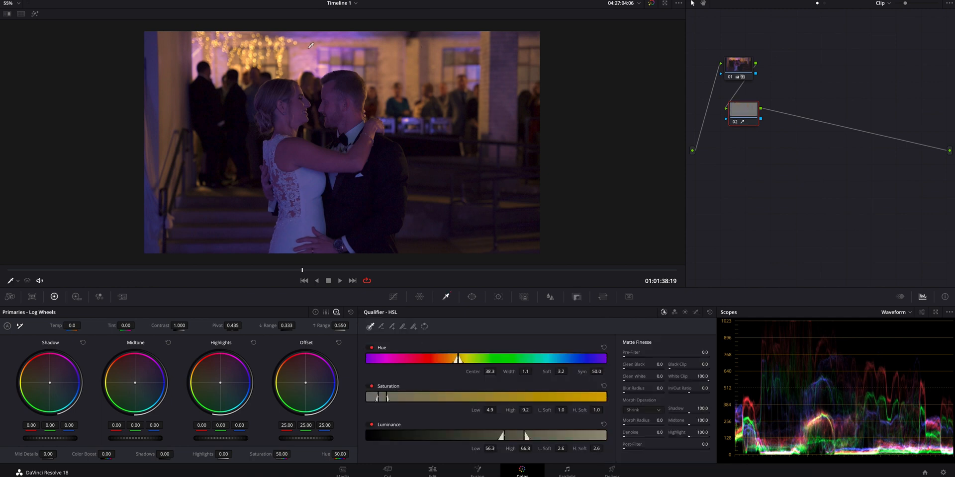
key("shift+h")
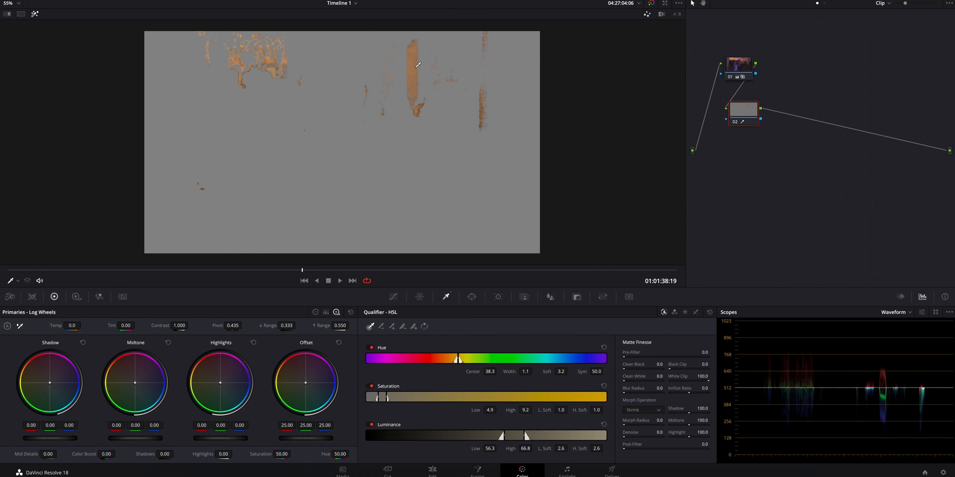
Step: Refine the wall key to hue width 18.5, softness 8.1, saturation 0–21.7, luminance 54.9–87.0 with low softness 11.1, and end the highlight view
left_click_drag(527, 371, 554, 375)
left_click_drag(521, 371, 491, 372)
left_click_drag(495, 410, 565, 430)
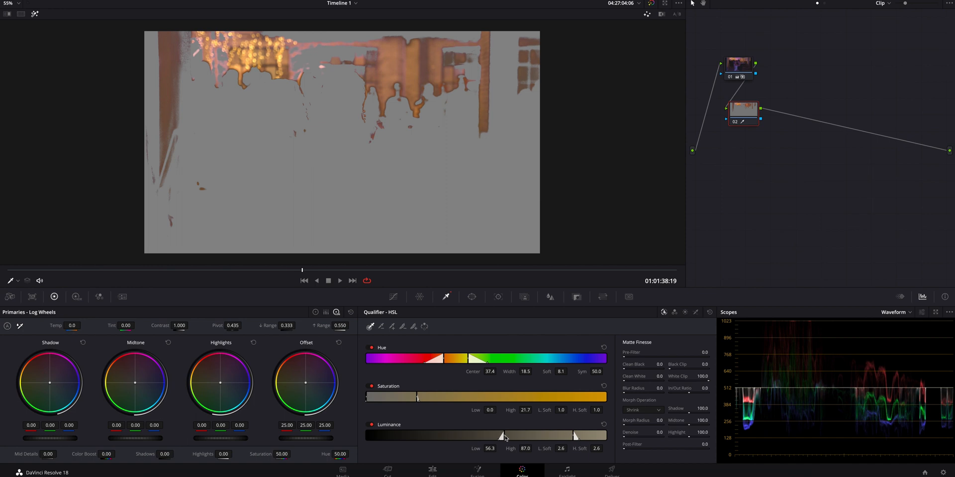
left_click_drag(505, 435, 474, 440)
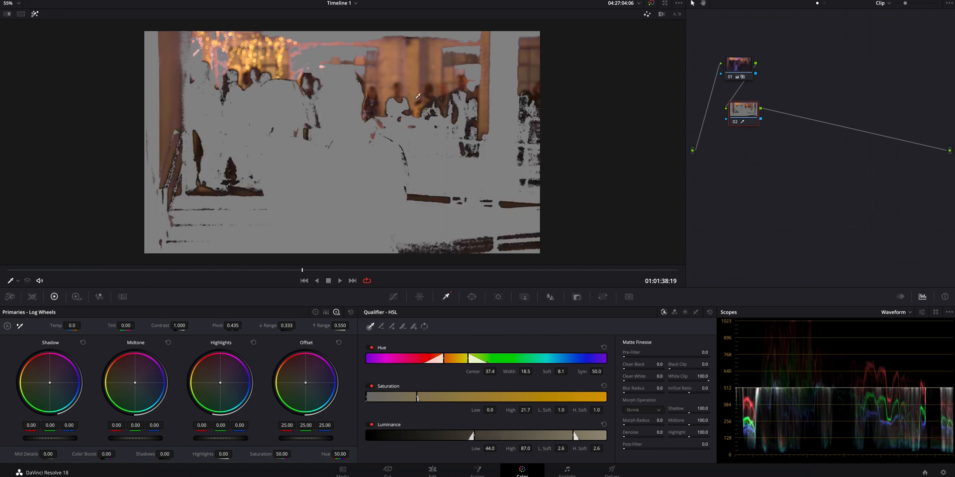
left_click_drag(562, 449, 564, 450)
left_click_drag(489, 450, 500, 448)
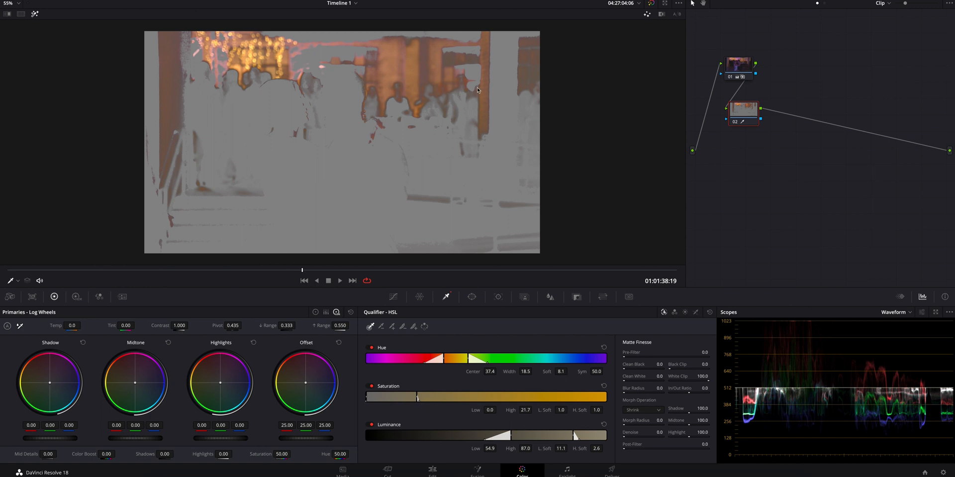
key("shift+h")
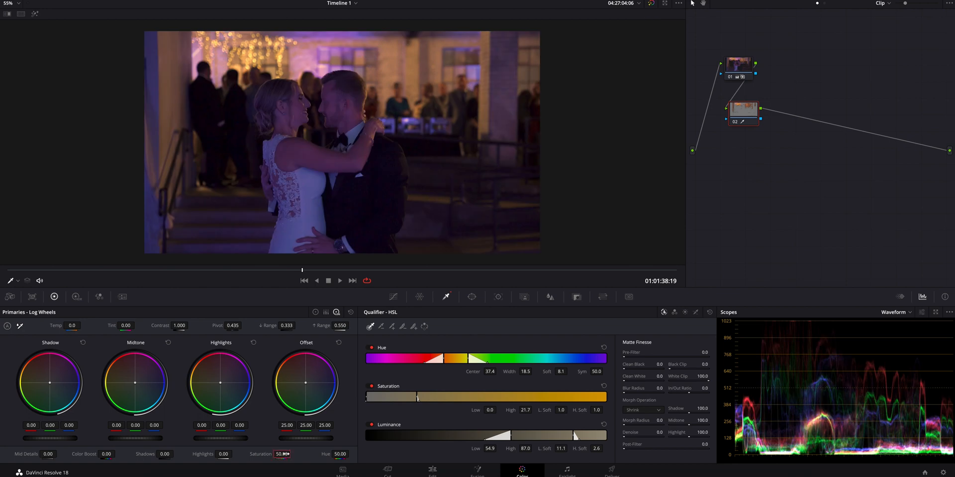
Step: Set the saturation of the keyed wall area to 0 and place node 02 beside node 01
double_click(282, 454)
type("0")
key("Return")
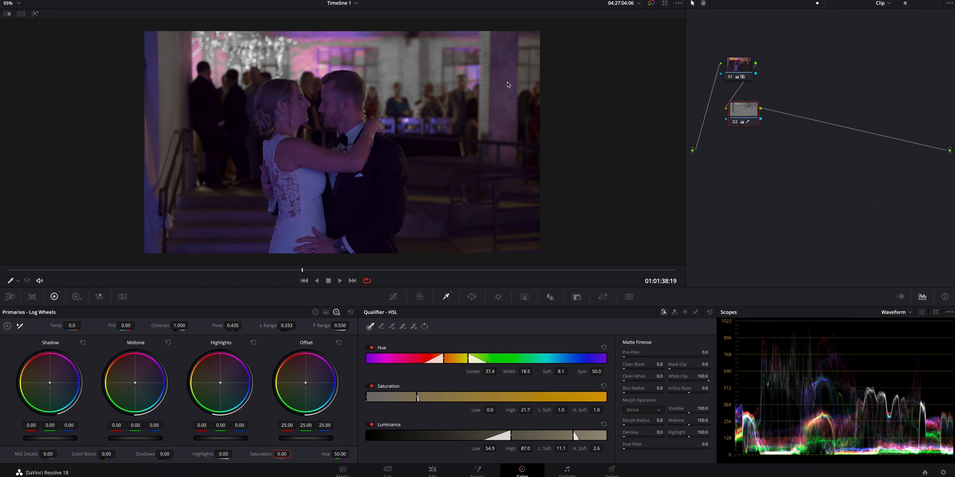
left_click_drag(751, 113, 783, 73)
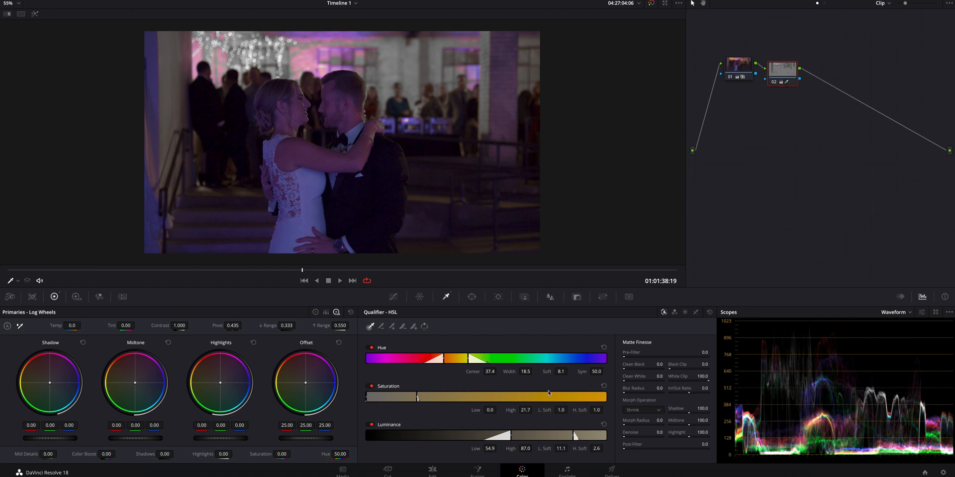
Step: Lower node 02's key output gain to 0.350 and compare the partial desaturation with the node off and on
left_click(577, 297)
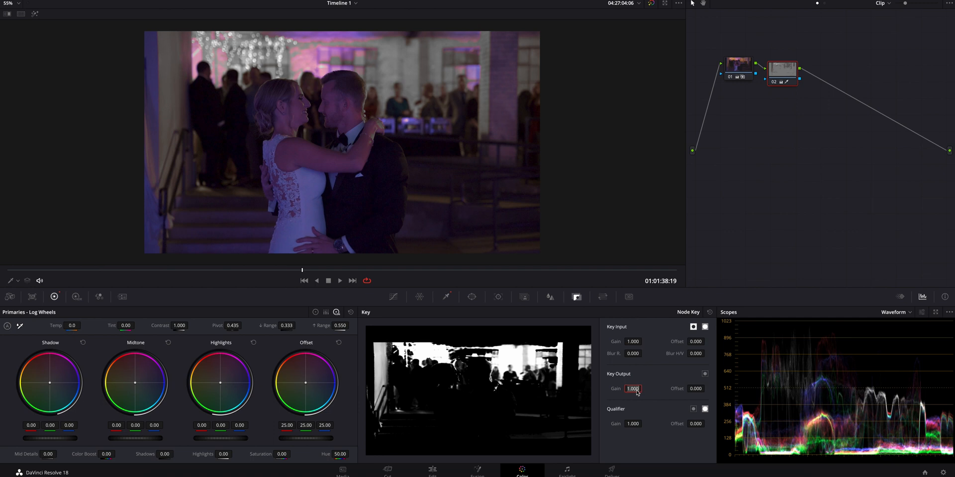
left_click_drag(637, 393, 644, 388)
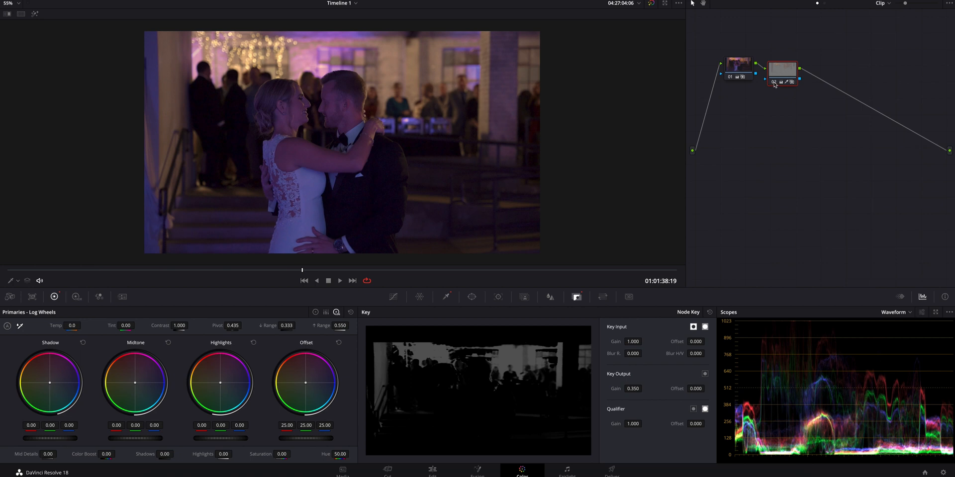
left_click(774, 82)
left_click(773, 83)
left_click(774, 83)
left_click(773, 83)
Step: Add a third serial node placed below the first two, and compare the shot with node 01 off and on
left_click_drag(786, 70, 740, 117)
key("alt+s")
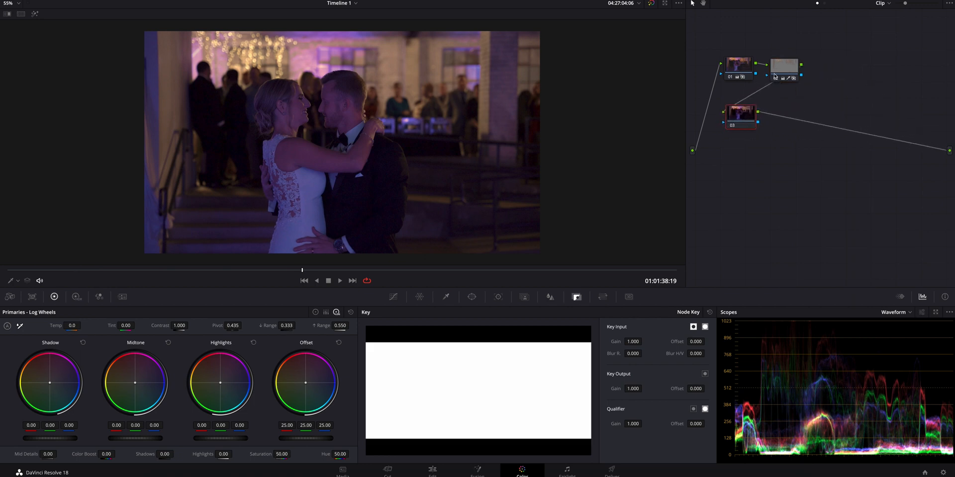
left_click_drag(784, 67, 785, 64)
left_click(736, 114)
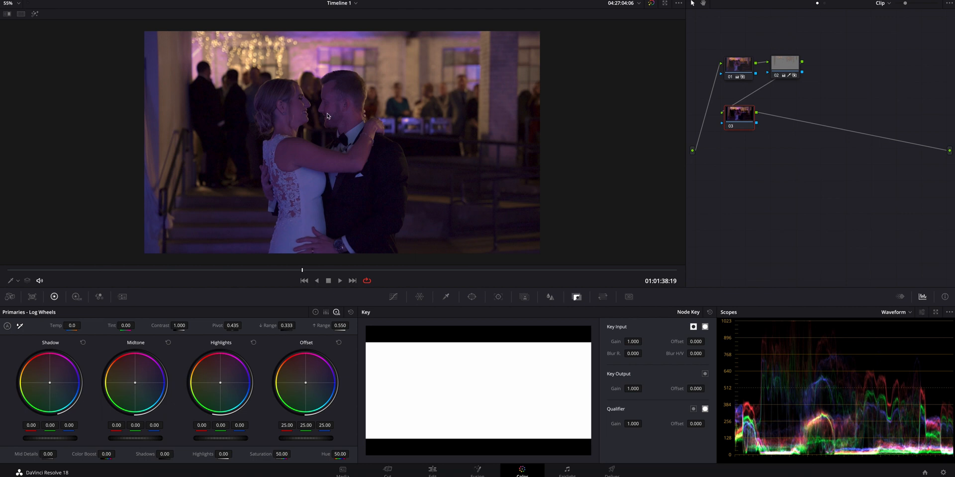
left_click(728, 79)
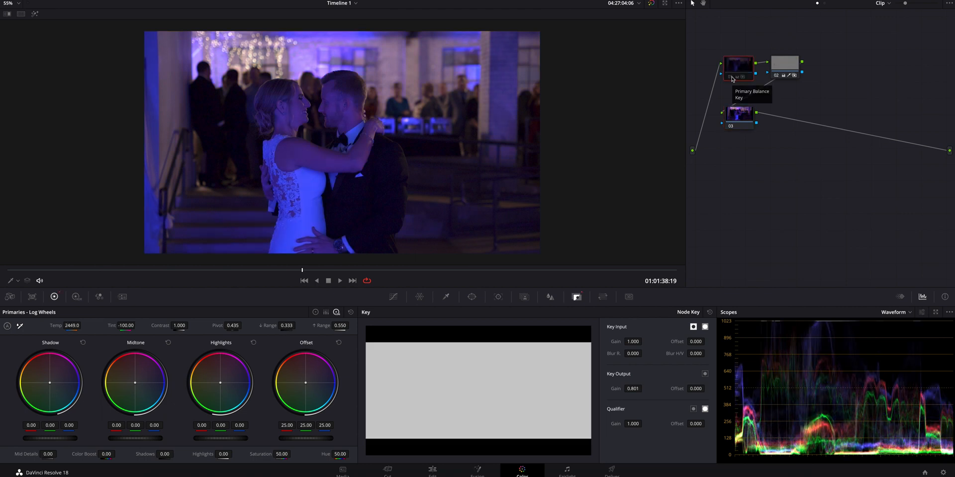
left_click(731, 79)
left_click(731, 79)
left_click(732, 79)
left_click(739, 115)
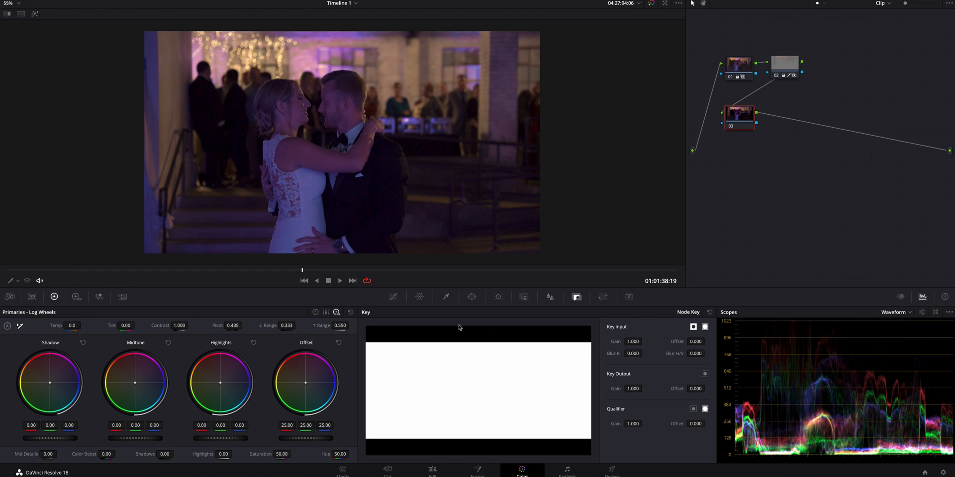
Step: Sample the skin tone on the bride's arm for node 03 with the HSL qualifier and highlight the selection
left_click(446, 297)
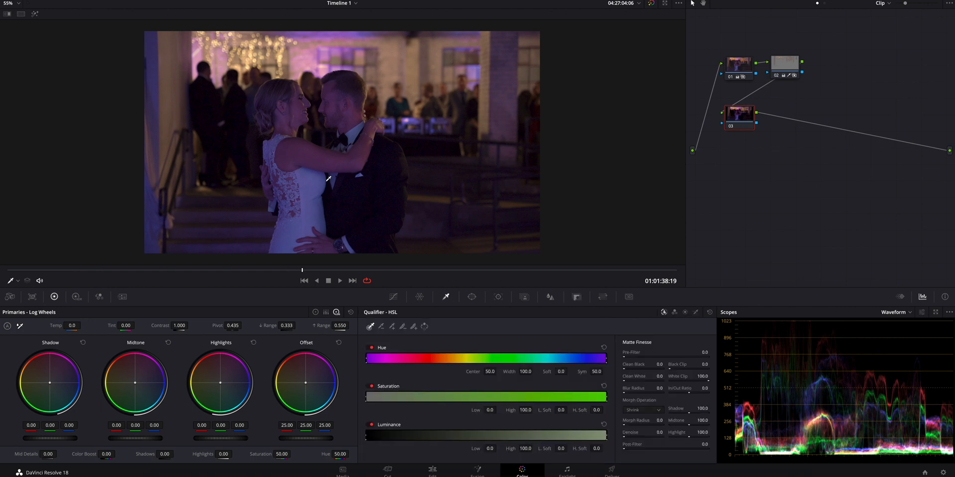
left_click(315, 155)
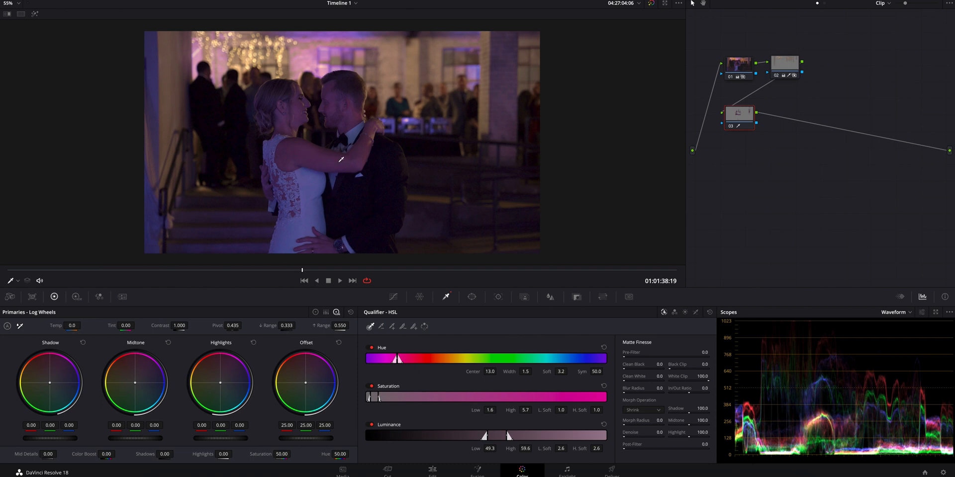
key("shift+h")
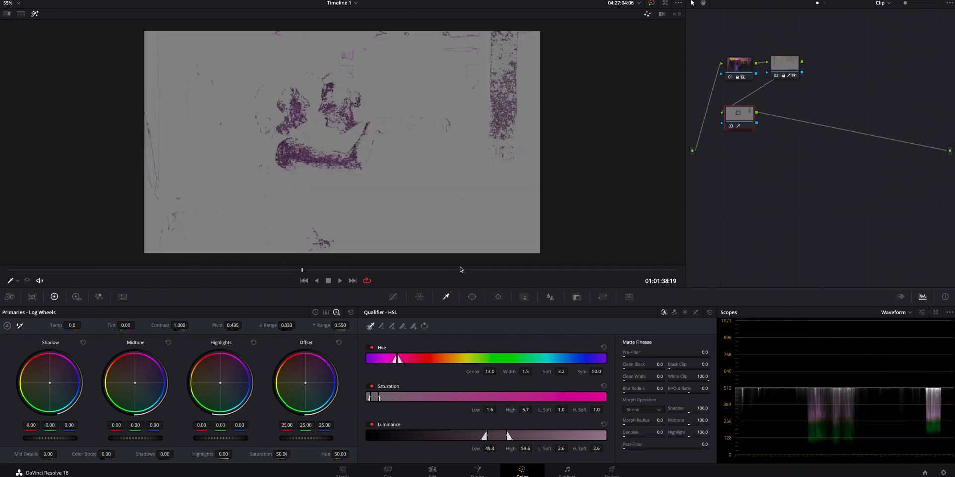
Step: Widen the skin key to hue width 22.2, softness 13.2, saturation 0–10.5 and luminance 44.3–64.4
mouse_move(525, 372)
left_mouse_down()
mouse_move(574, 372)
mouse_move(534, 372)
left_mouse_up()
left_click_drag(491, 410, 475, 438)
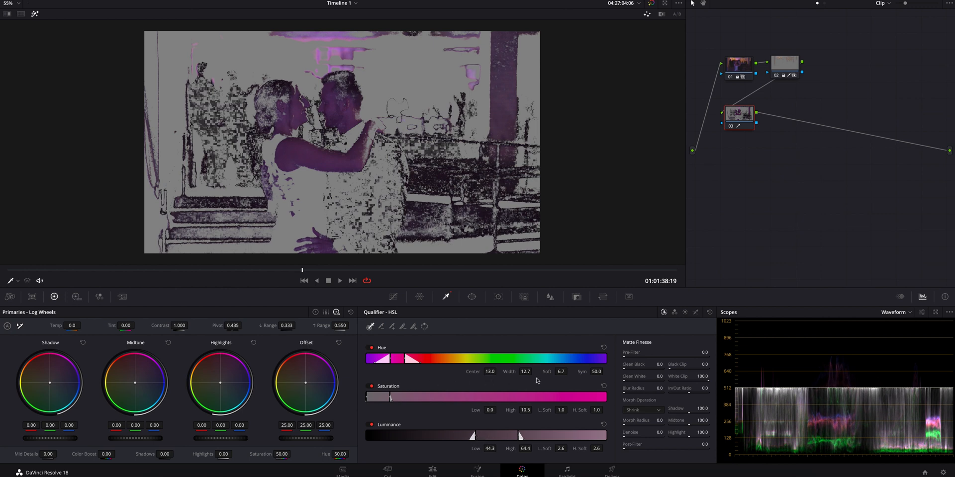
left_click_drag(561, 375, 527, 374)
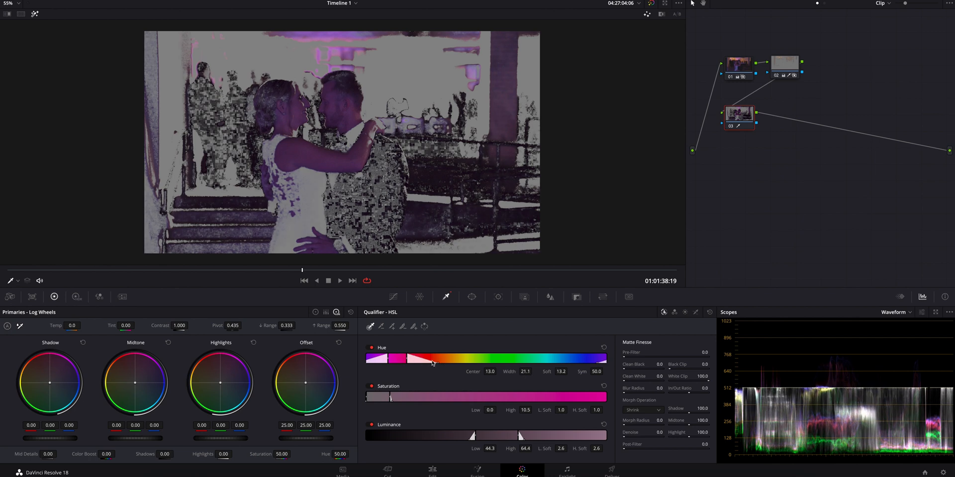
left_click_drag(525, 371, 533, 371)
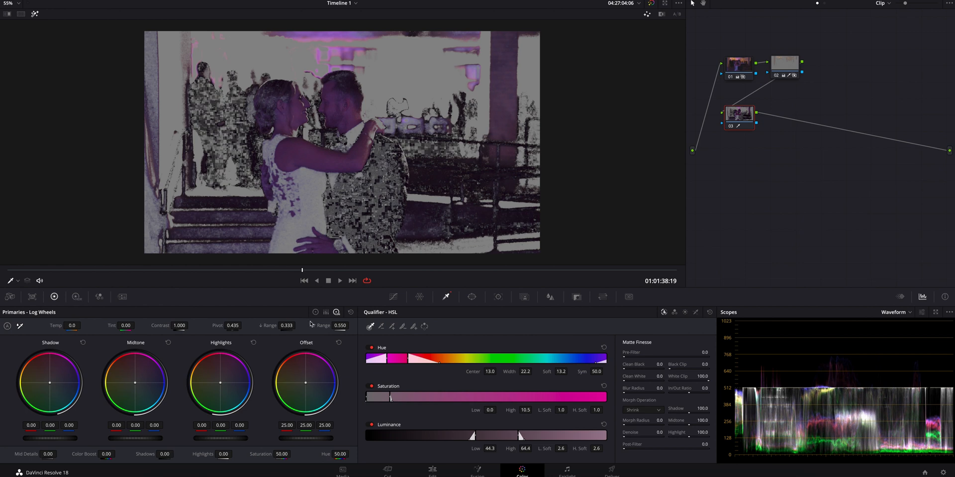
Step: Switch the scope to Vectorscope and shift the skin key's Offset toward yellow-green, to 15.59 red, 30.75 green and -4.64 blue
left_click(903, 313)
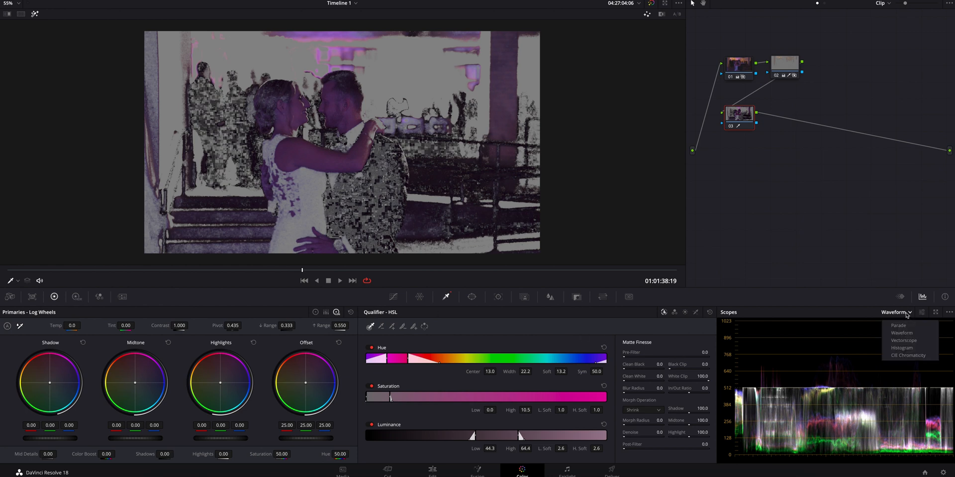
left_click(906, 341)
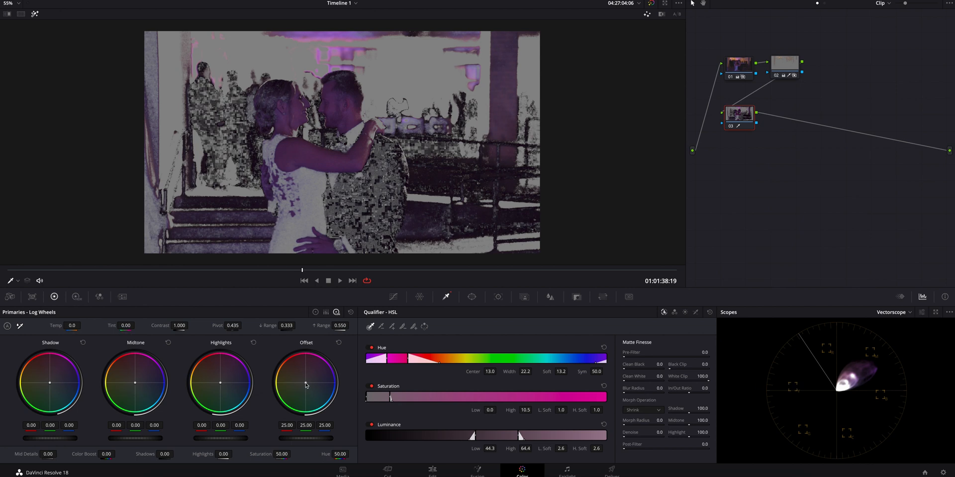
left_click_drag(305, 382, 292, 388)
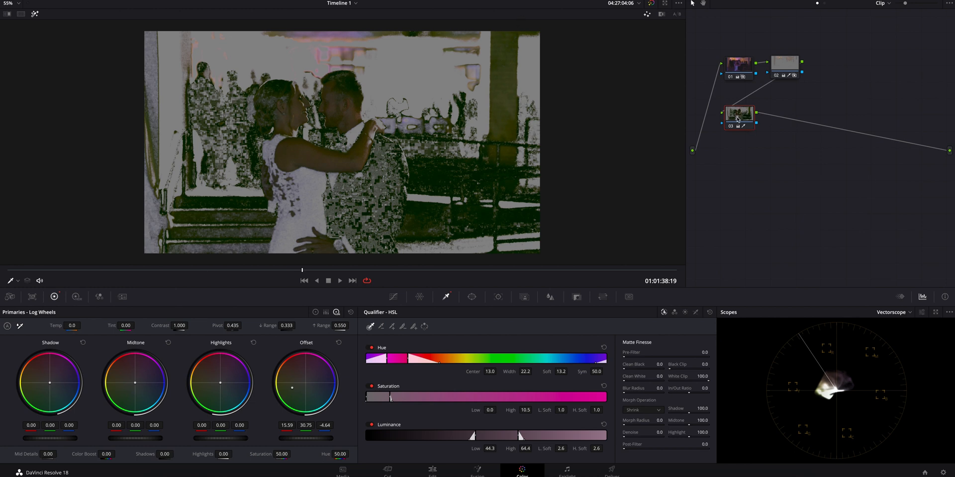
Step: Turn off the highlight, ease the skin key's Offset to 18.53 red, 29.04 green and 3.69 blue, and compare with the ungraded shot
key("shift+h")
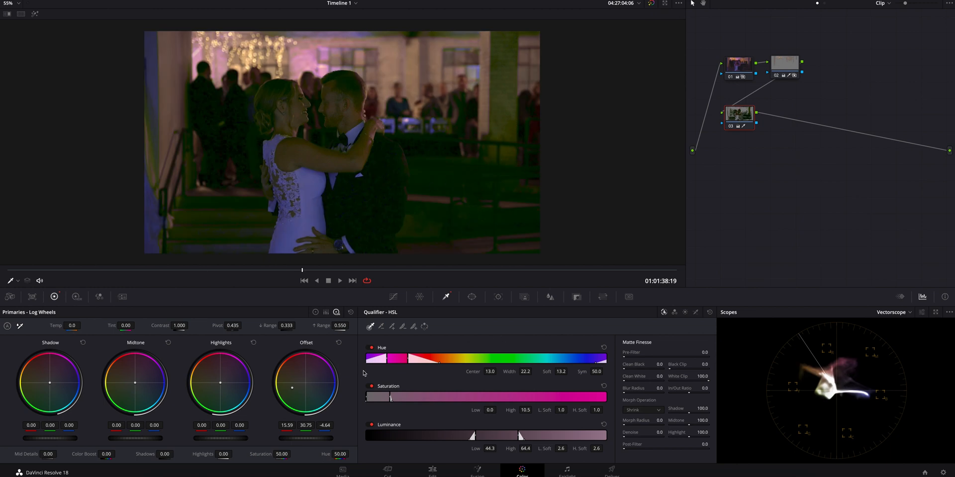
left_click_drag(292, 389, 297, 386)
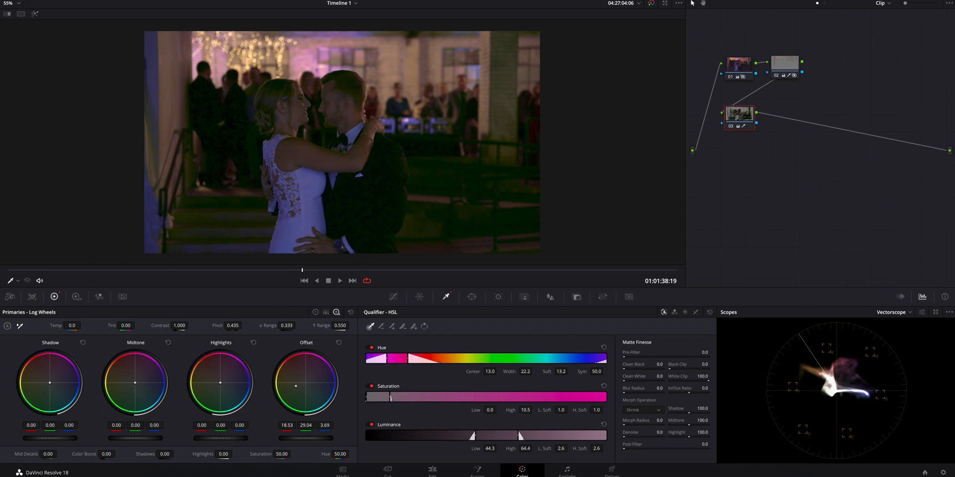
left_click(651, 3)
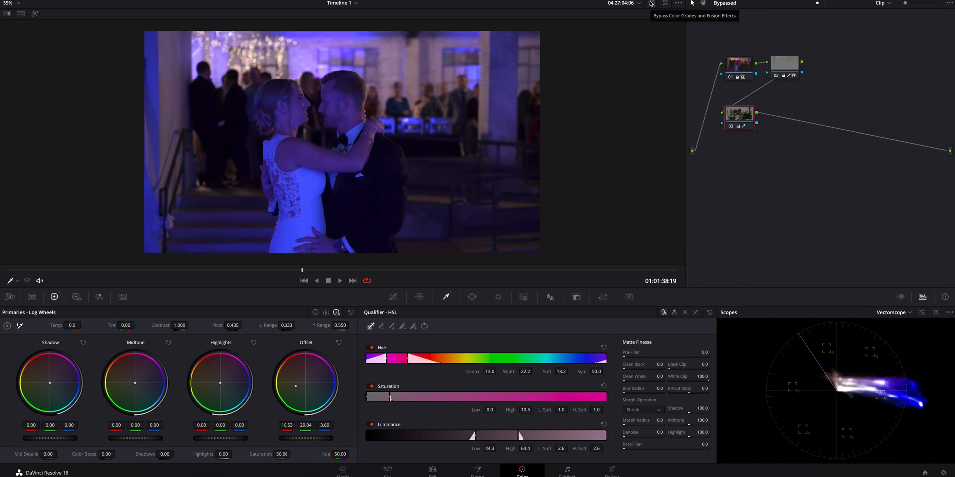
left_click(651, 4)
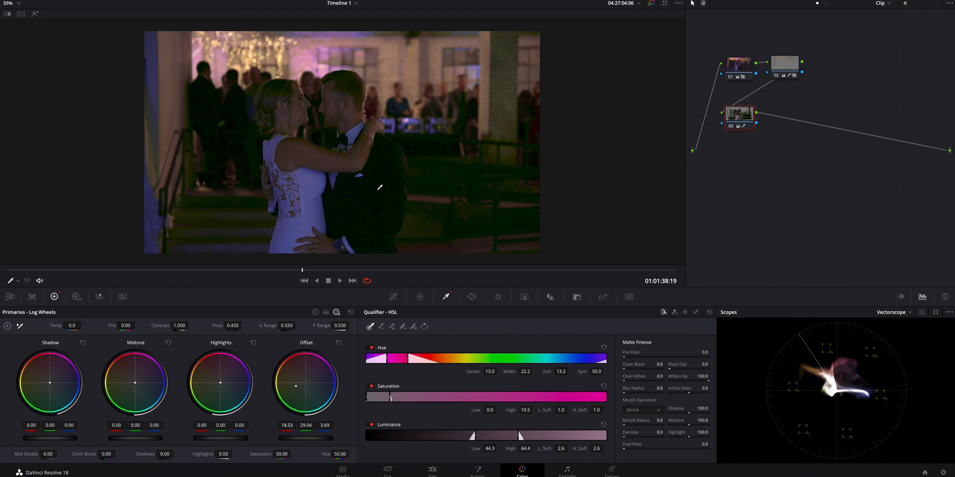
Step: Refine the skin key with highlighting on to hue width 20.6, softness 15.6, luminance 52.1–63.6 and low luminance softness 6.3
key("shift+h")
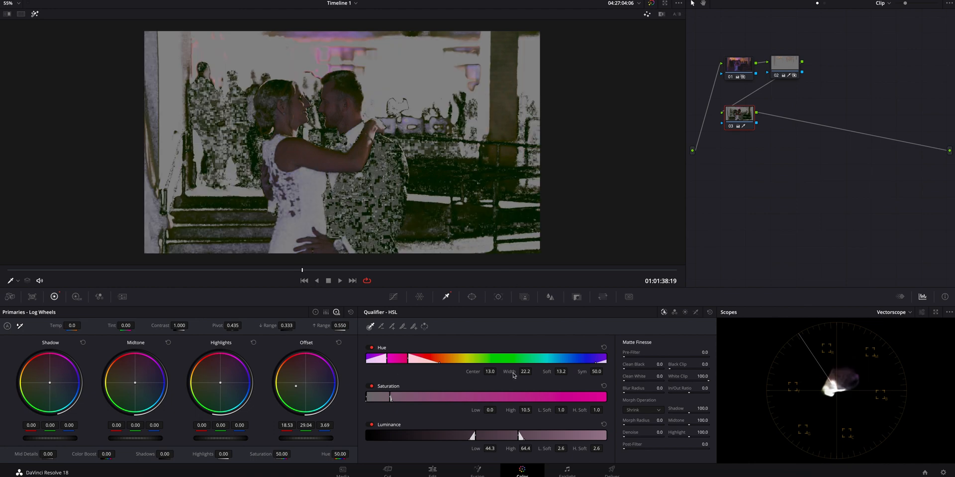
left_click_drag(556, 373, 562, 374)
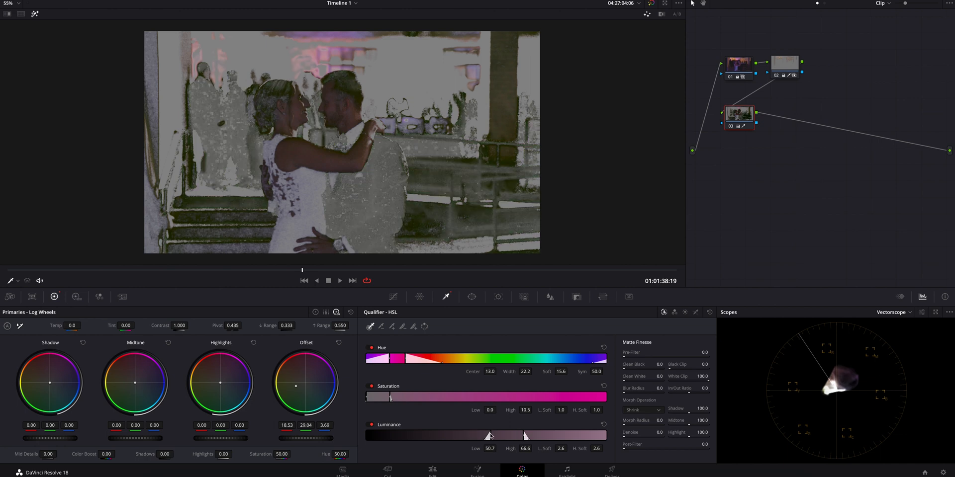
left_click_drag(489, 435, 491, 435)
left_click_drag(555, 449, 562, 450)
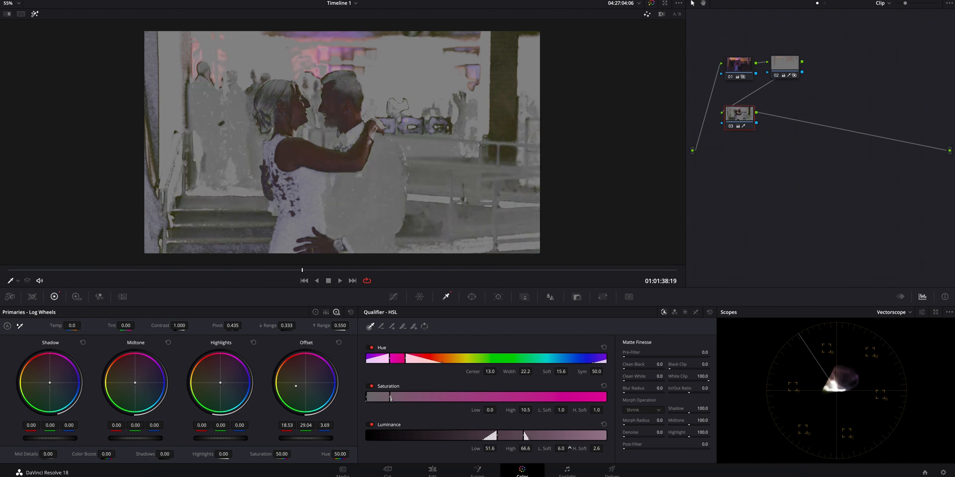
left_click_drag(495, 450, 496, 450)
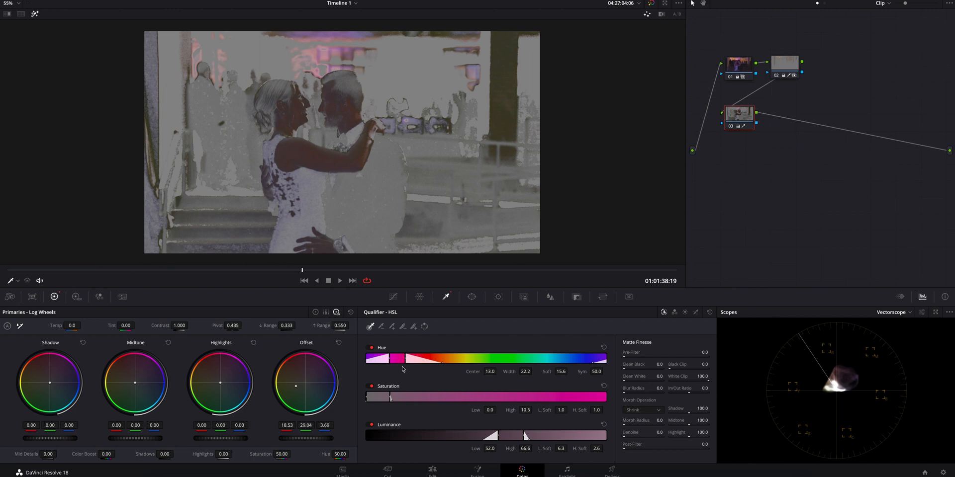
left_click_drag(525, 436, 530, 436)
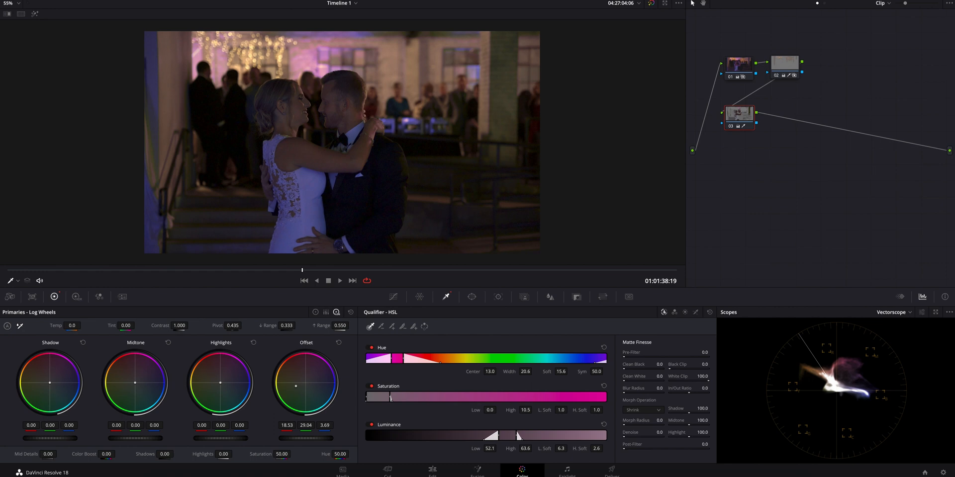
Step: Warm the skin key's Offset to 22.66 red, 28.13 green and 0.47 blue, compare node 03 off and on, and set saturation to 35
left_click_drag(296, 386, 295, 384)
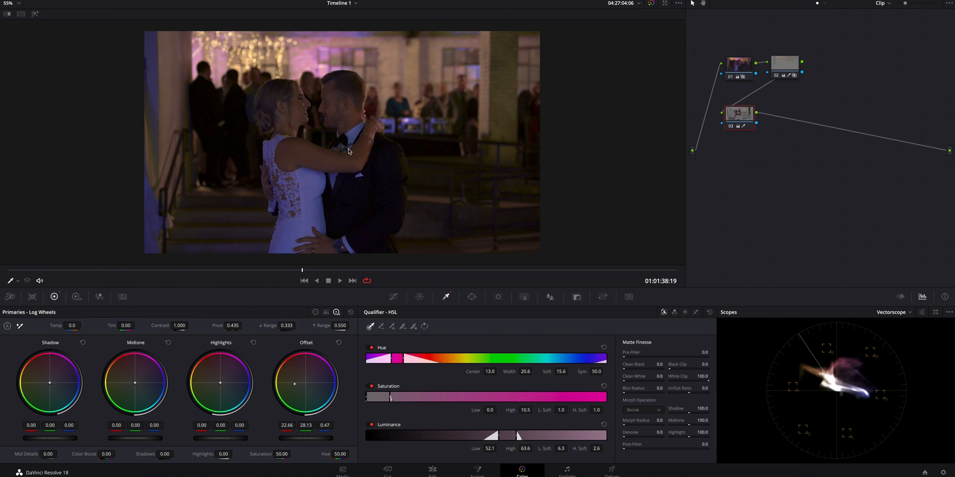
key("ctrl+d")
key("ctrl+d")
key("ctrl+d")
key("ctrl+d")
left_click_drag(286, 455, 287, 454)
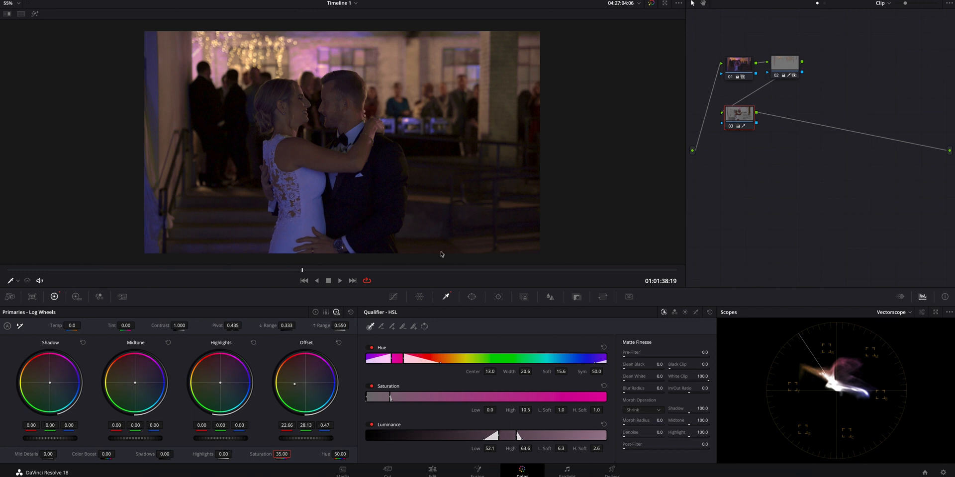
Step: Reduce node 03's key output gain to 0.586 to blend the skin correction
left_click(577, 297)
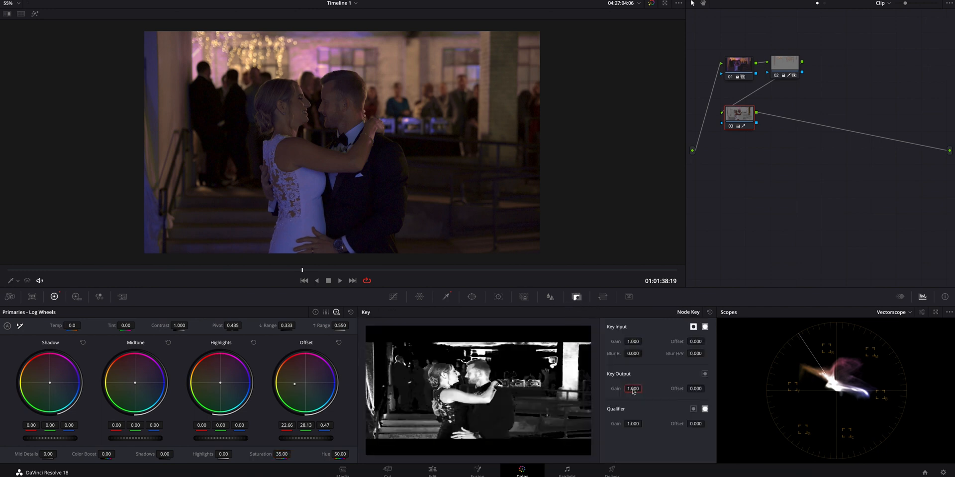
left_click_drag(633, 391, 635, 391)
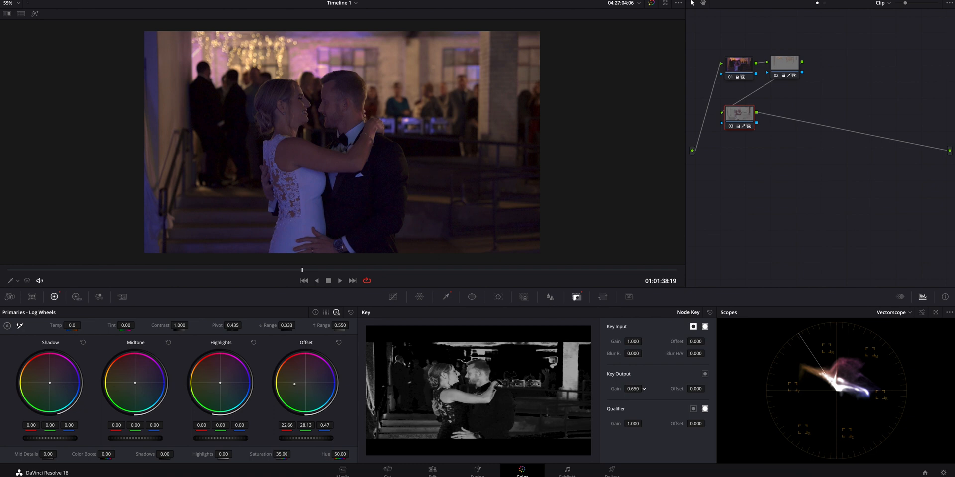
left_click_drag(633, 389, 624, 389)
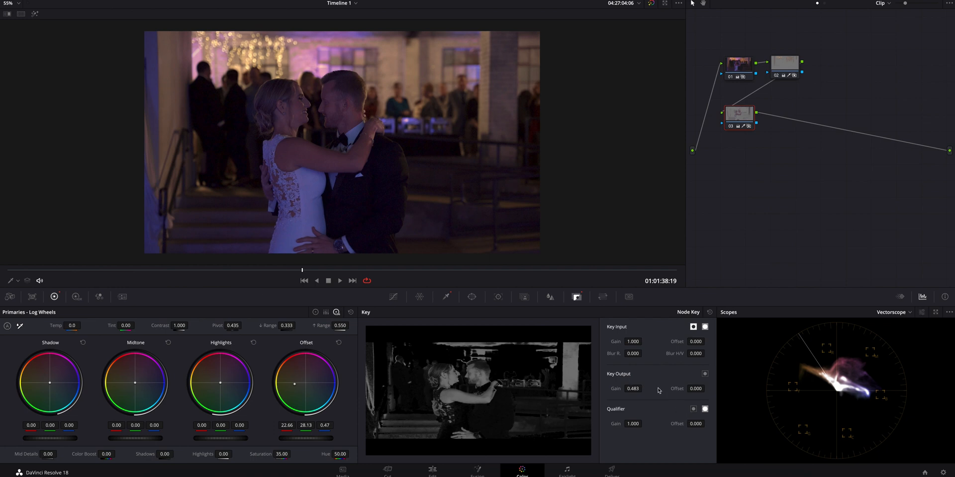
mouse_move(636, 389)
left_mouse_down()
mouse_move(616, 389)
mouse_move(652, 388)
left_mouse_up()
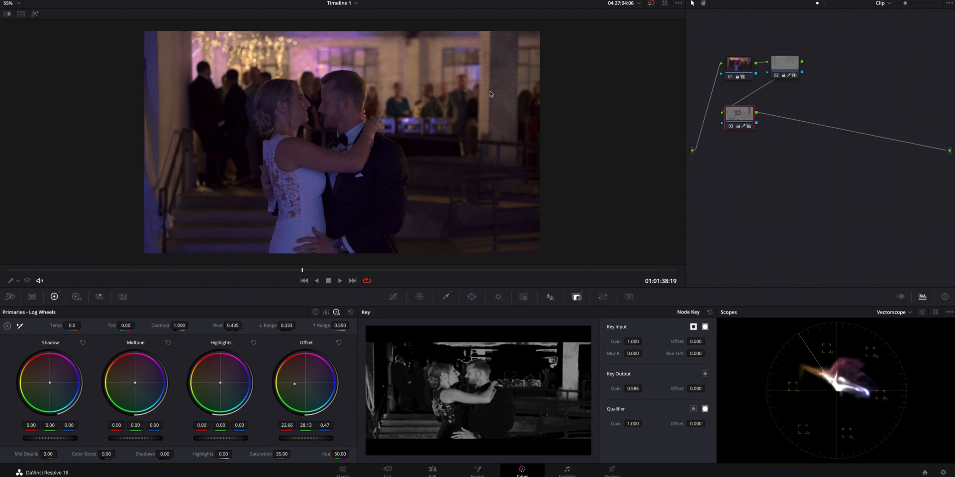
Step: Compare the graded shot with the original by repeatedly bypassing all color grades
left_click(651, 3)
left_click(651, 3)
left_click(651, 3)
left_click(651, 3)
left_click(651, 4)
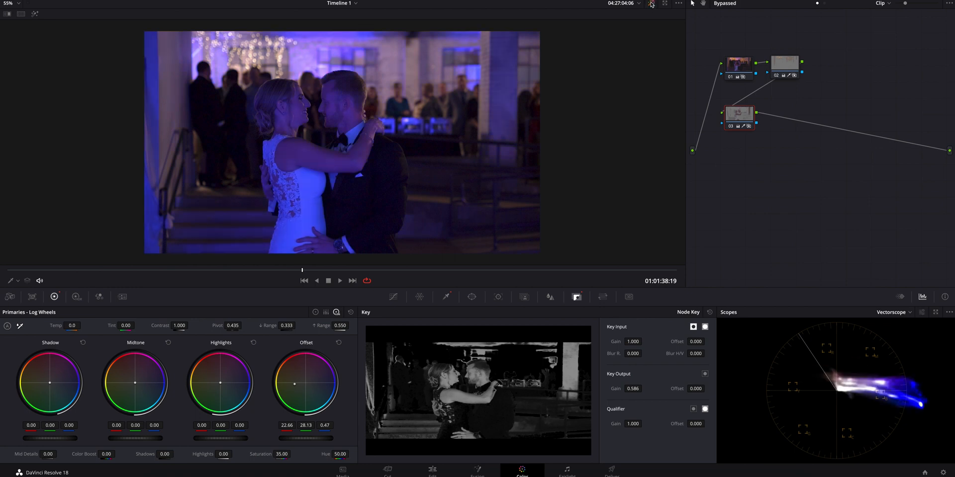
left_click(651, 4)
Step: Tidy the positions of nodes 02 and 03 in the node graph and select node 03
left_click_drag(744, 116, 747, 114)
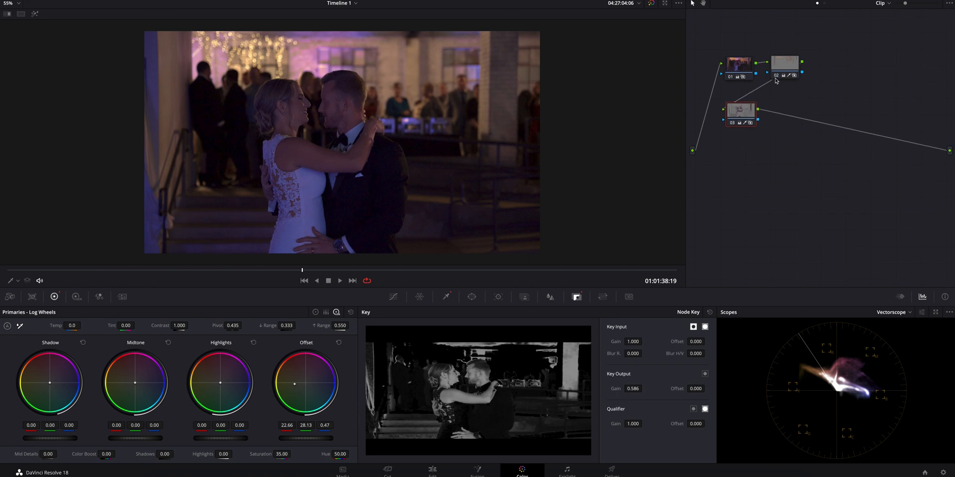
left_click(778, 71)
left_click(745, 114)
left_click(776, 71)
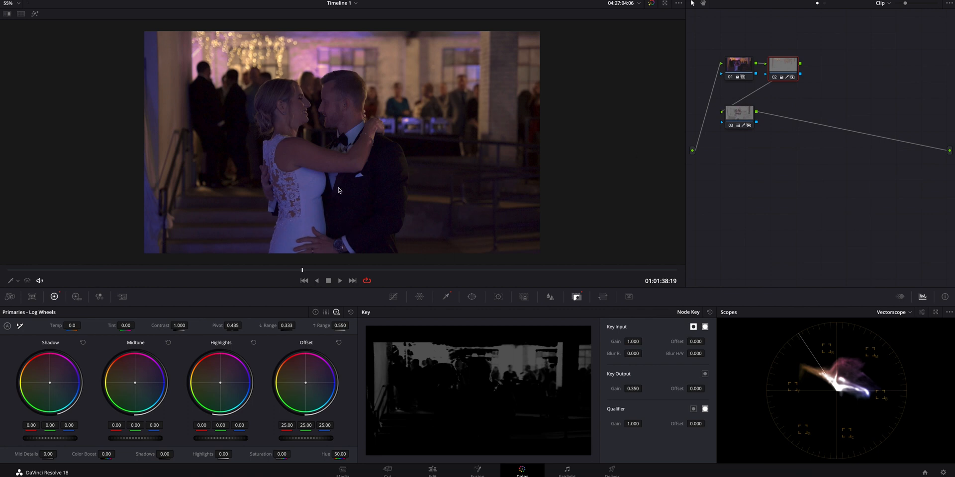
left_click(732, 121)
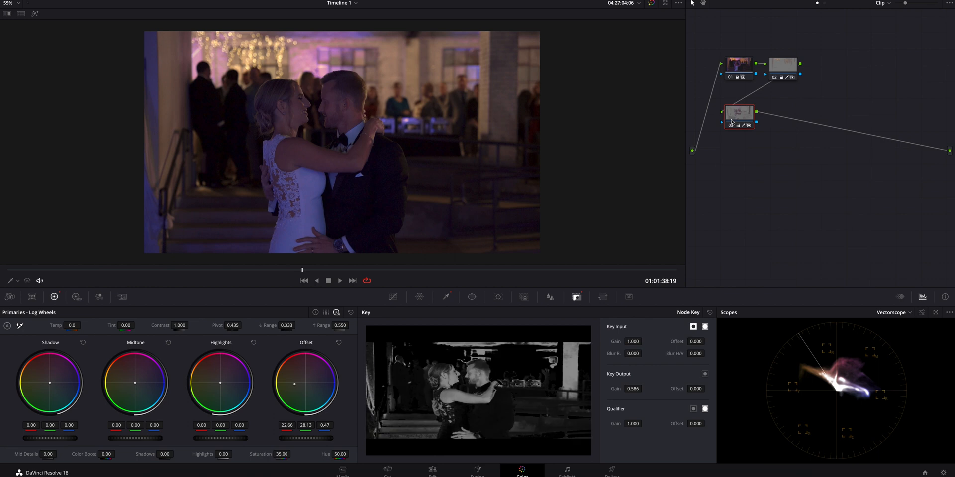
Step: Add a fourth serial node after node 03, sample the blue-purple cast on the bride's dress with the HSL qualifier, and highlight the selection
key("alt+s")
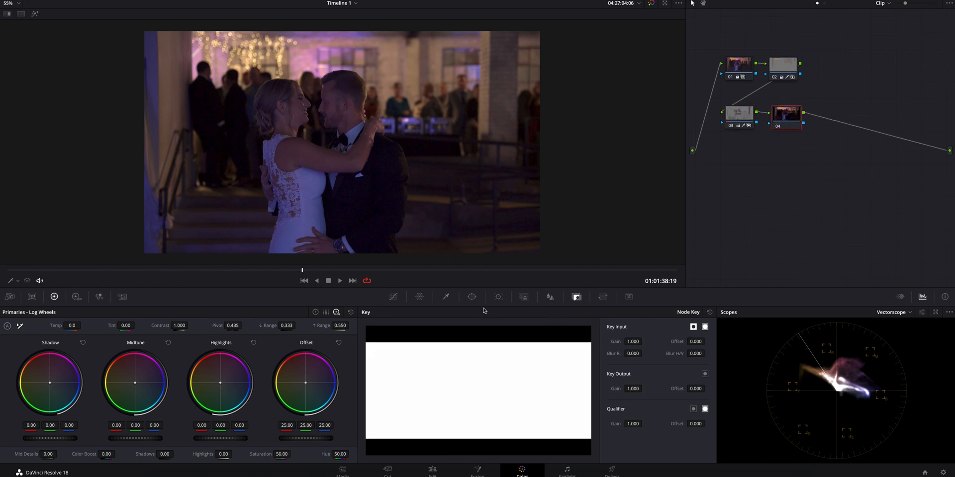
left_click(447, 297)
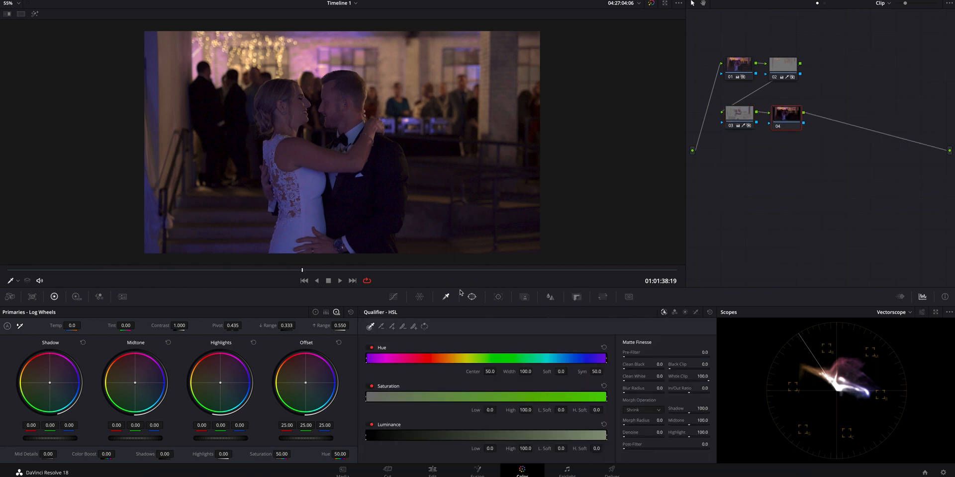
left_click(309, 184)
key("shift+h")
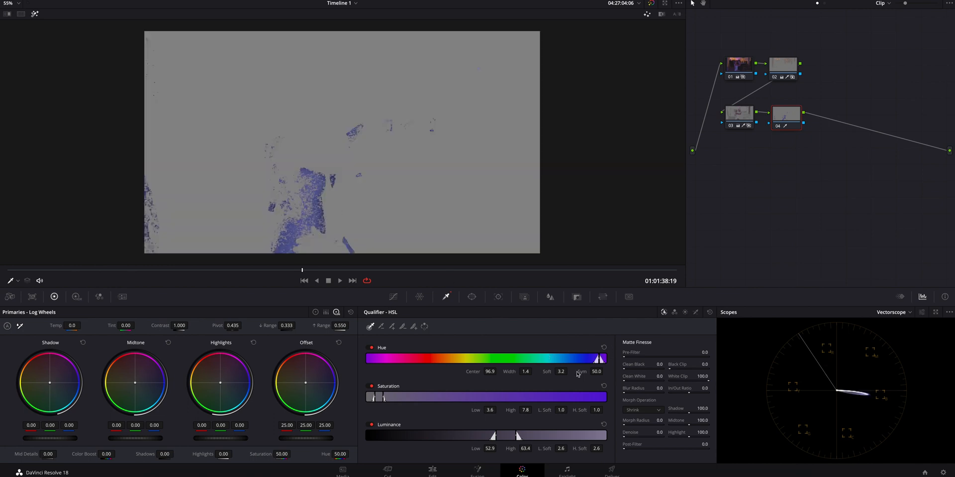
Step: Widen the dress key to hue center 95.1, width 19.0, softness 8.6, saturation 0–19.2 and luminance 48.3–72.1
left_click_drag(570, 372, 590, 372)
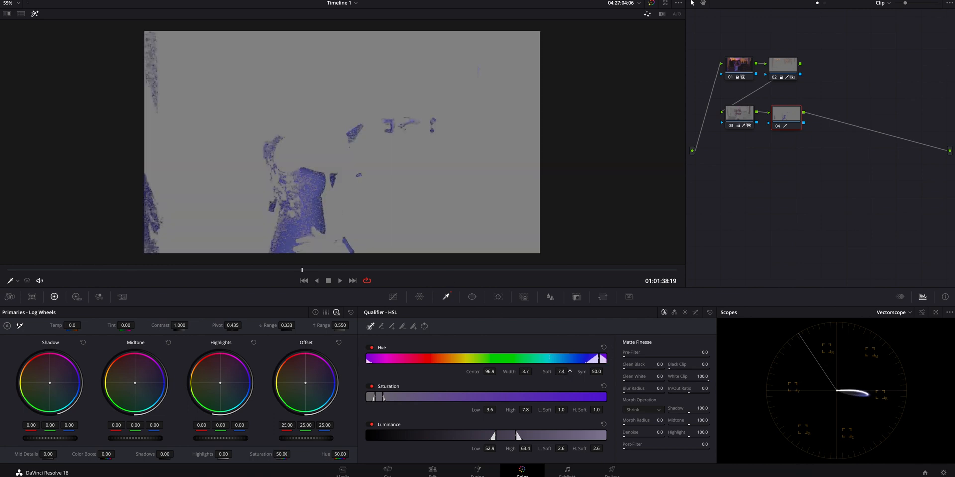
mouse_move(527, 371)
left_mouse_down()
mouse_move(491, 372)
mouse_move(561, 374)
left_mouse_up()
left_click_drag(491, 413, 545, 412)
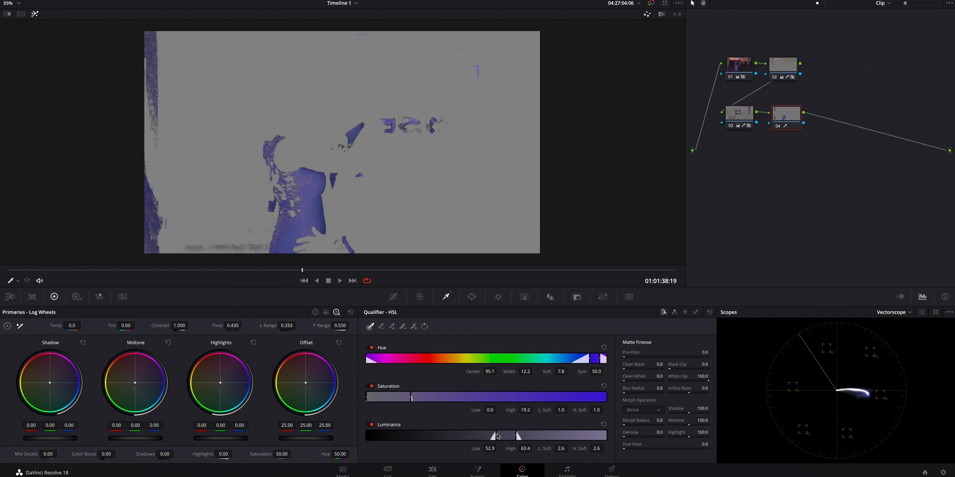
left_click_drag(493, 436, 539, 437)
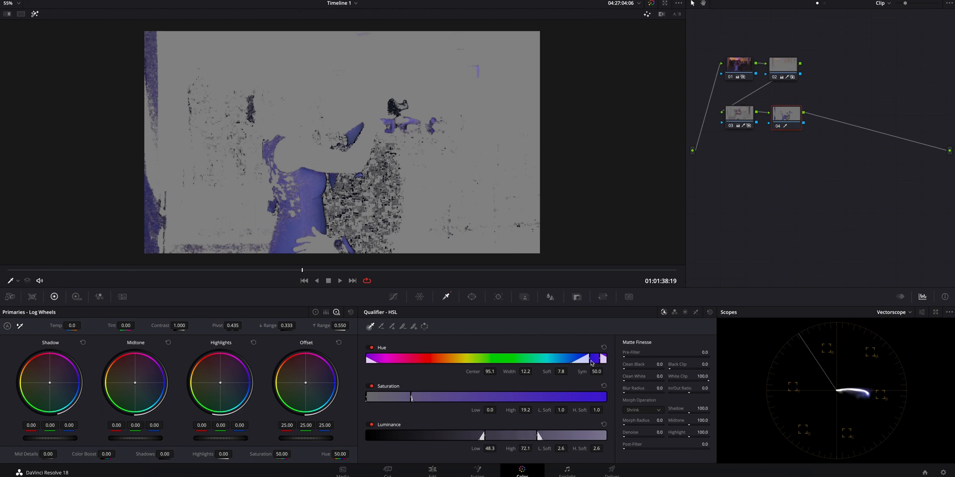
left_click_drag(589, 361, 582, 362)
left_click_drag(557, 371, 559, 372)
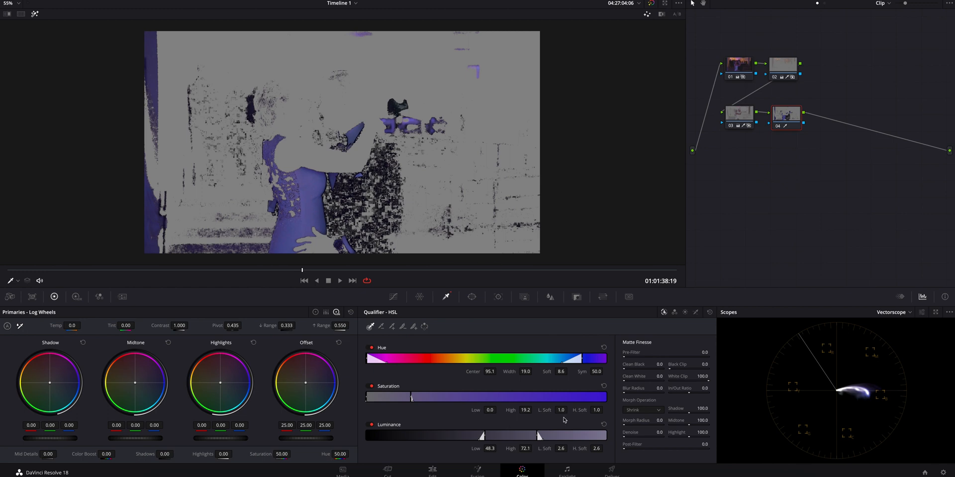
Step: Turn off the highlight and set node 04's saturation to 0 to neutralize the dress
key("shift+h")
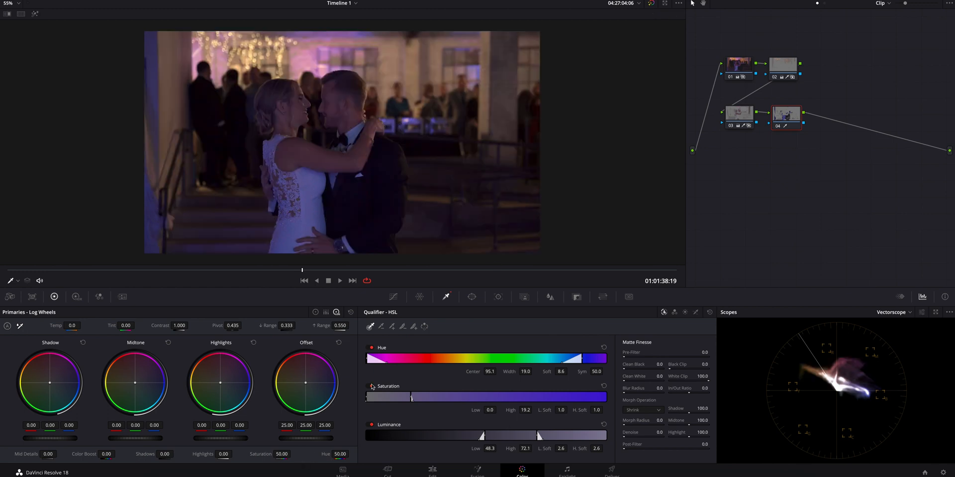
left_click(287, 454)
type("0")
key("Return")
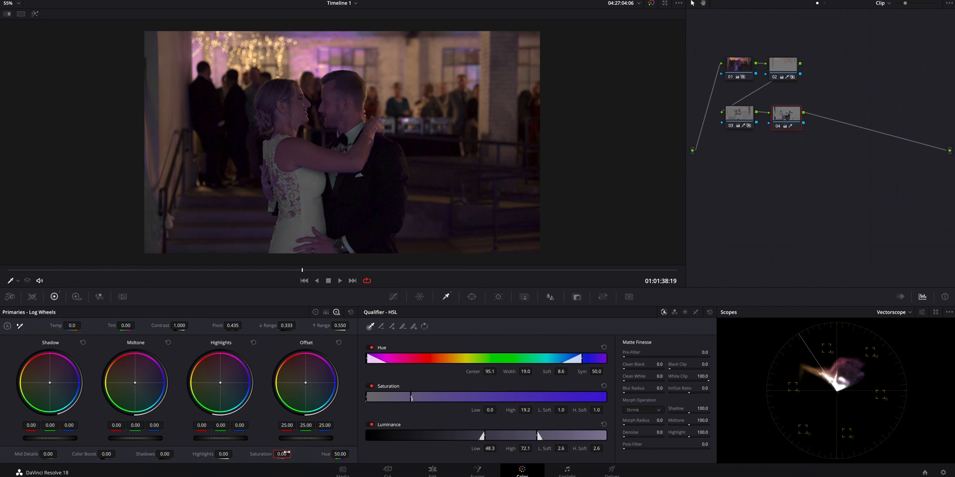
left_click_drag(784, 119, 782, 116)
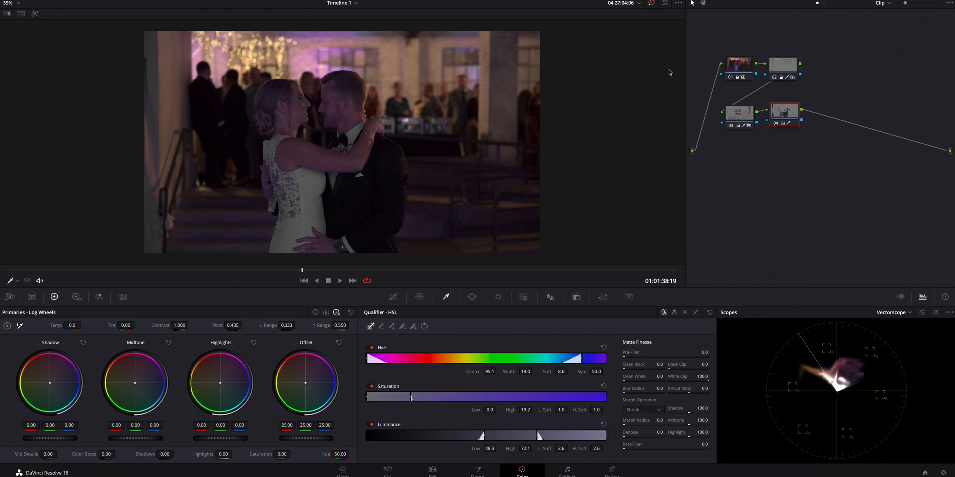
Step: Drop node 04's key output gain to 0, and raise it gradually to 0.357
left_click(577, 296)
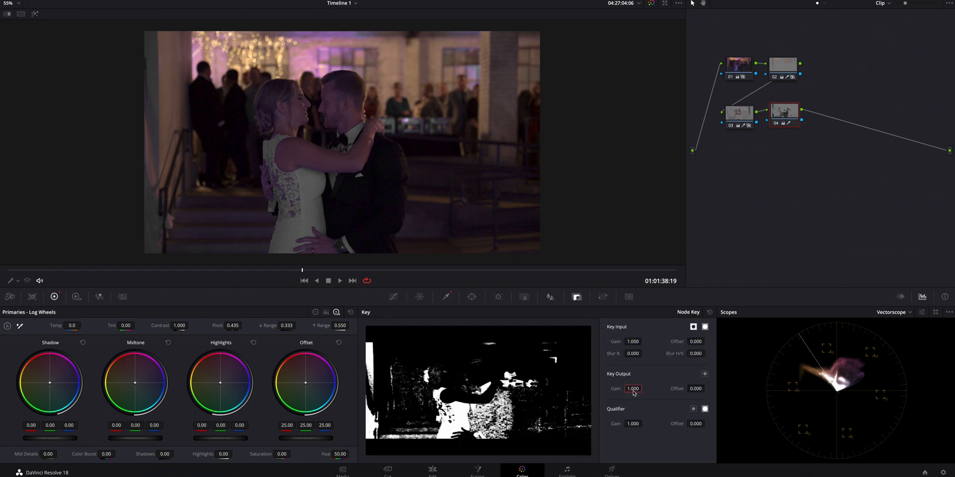
key("Return")
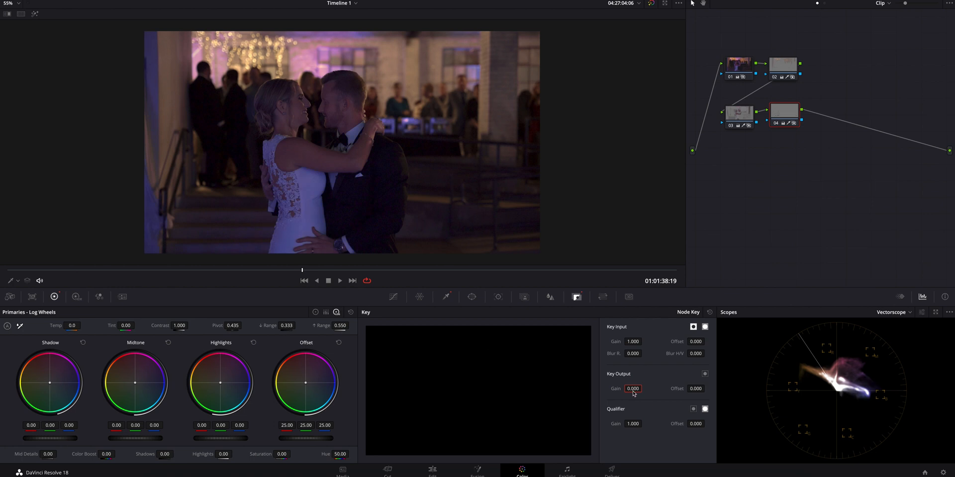
mouse_move(633, 392)
left_mouse_down()
mouse_move(651, 396)
mouse_move(644, 388)
left_mouse_up()
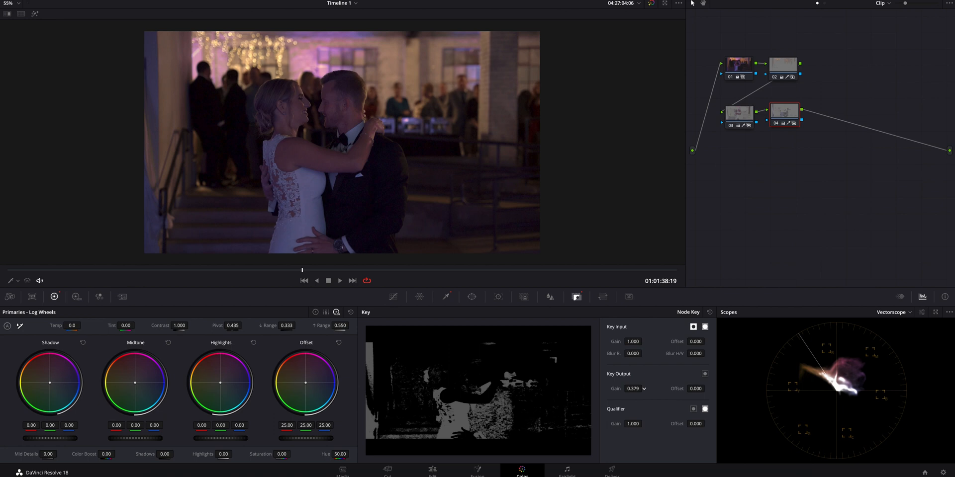
left_click_drag(644, 388, 643, 388)
Step: Align nodes 03 and 04, and add a fifth serial node placed below node 03
left_click_drag(783, 116, 783, 117)
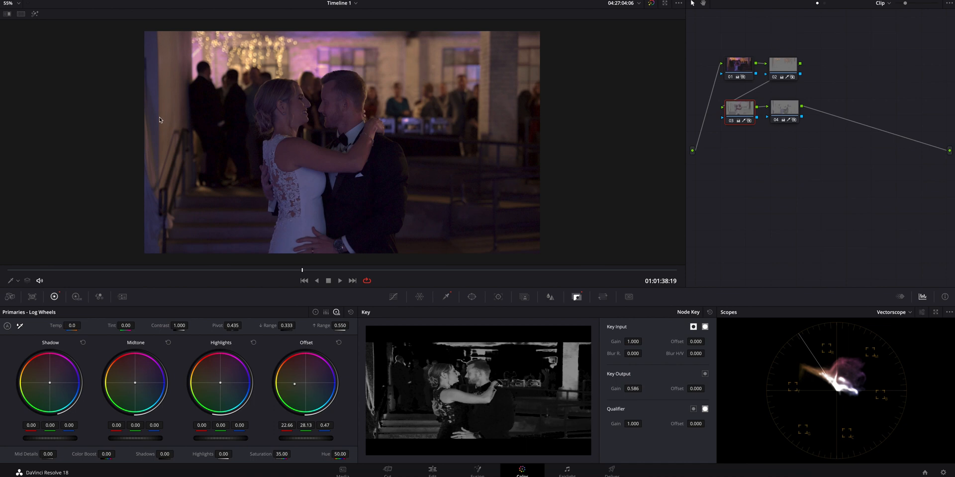
left_click(782, 111)
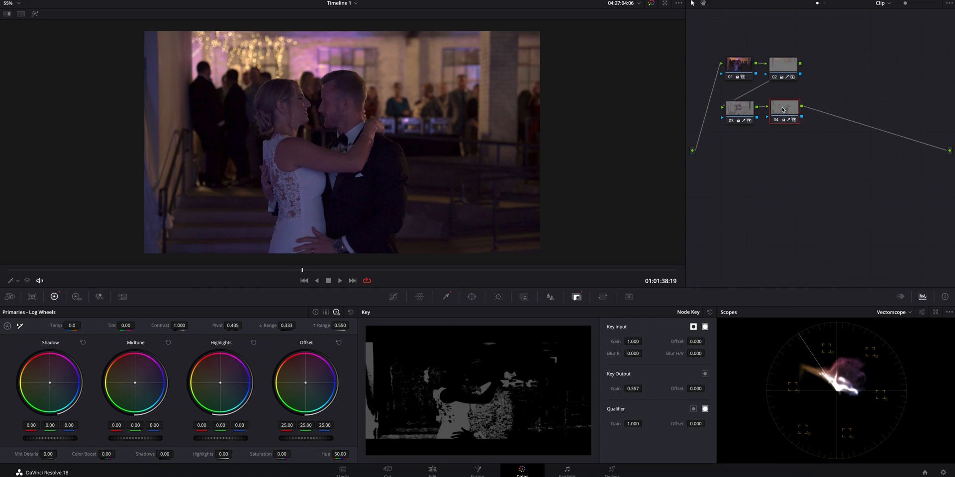
key("alt+s")
left_click_drag(824, 108, 735, 157)
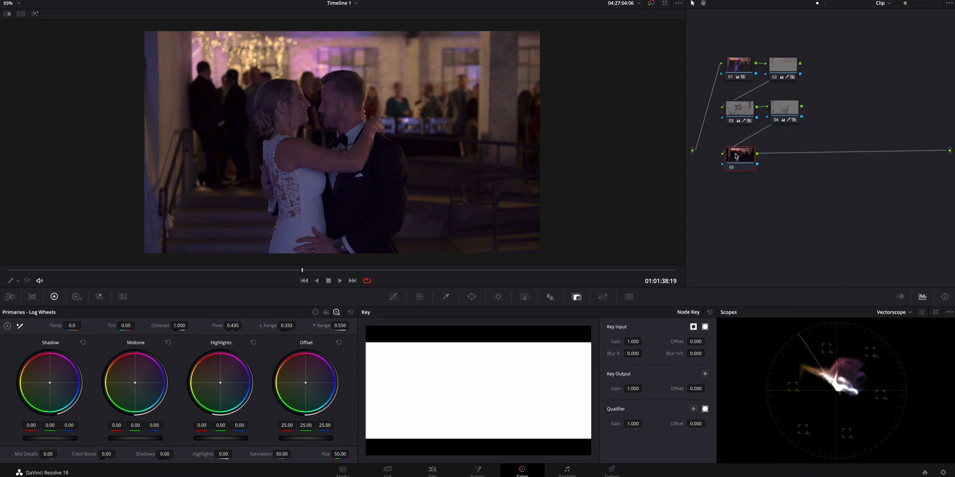
Step: Qualify the warm wall between the background windows on node 05, widening the key to hue width 5.0, softness 10.0 and saturation 0–15.0
left_click(445, 297)
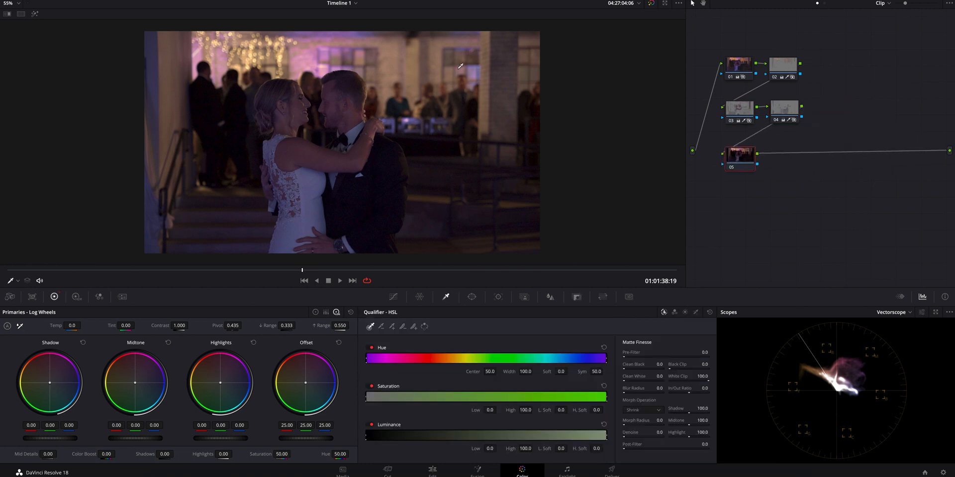
left_click(410, 62)
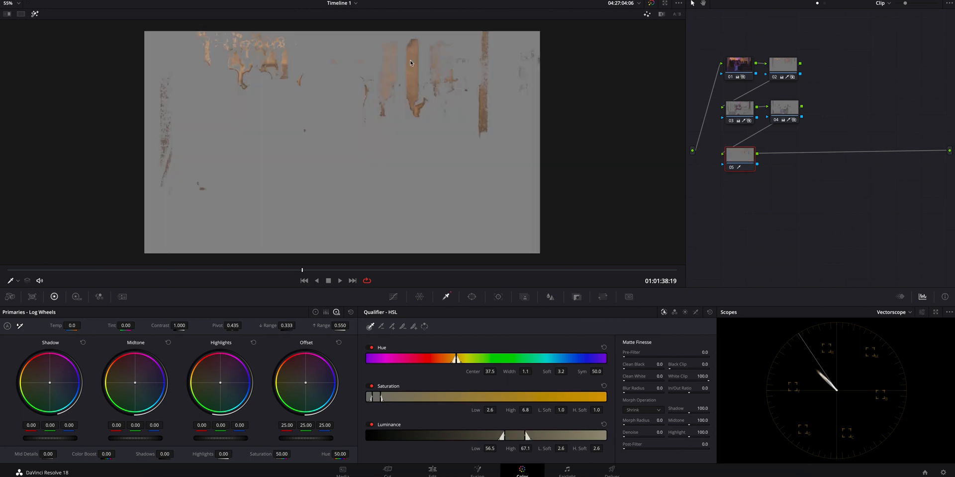
left_click_drag(525, 371, 572, 371)
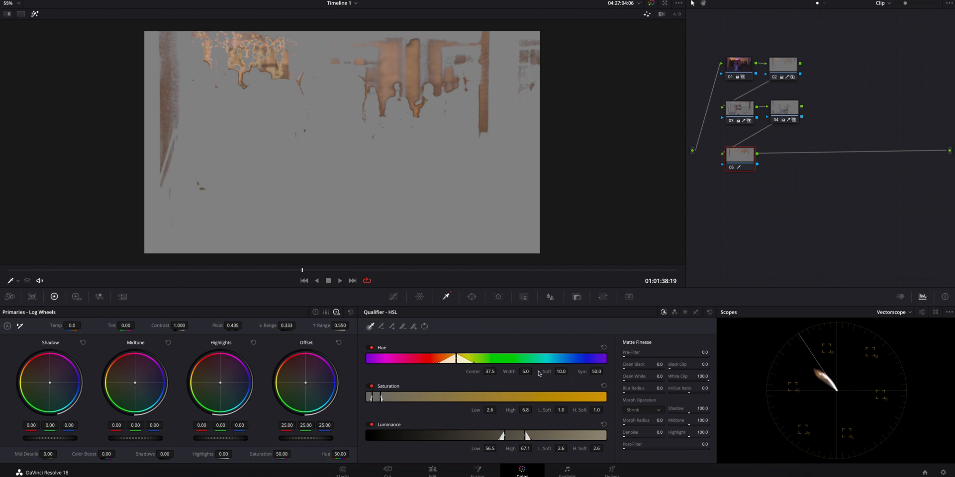
left_click_drag(492, 410, 492, 438)
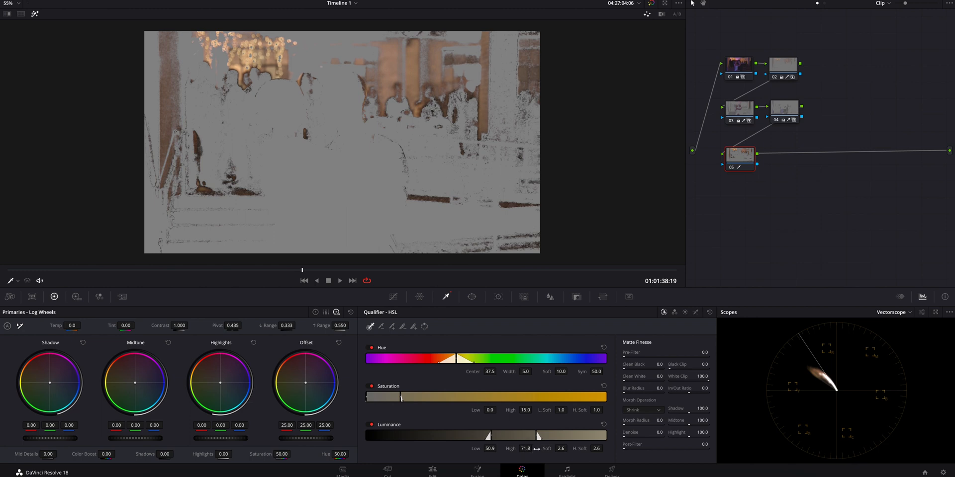
Step: Refine node 05's key to luminance low 56.1 with low softness 12.6, and hue width 6.8
left_click_drag(561, 449, 598, 450)
left_click_drag(491, 449, 498, 448)
left_click_drag(498, 447, 499, 447)
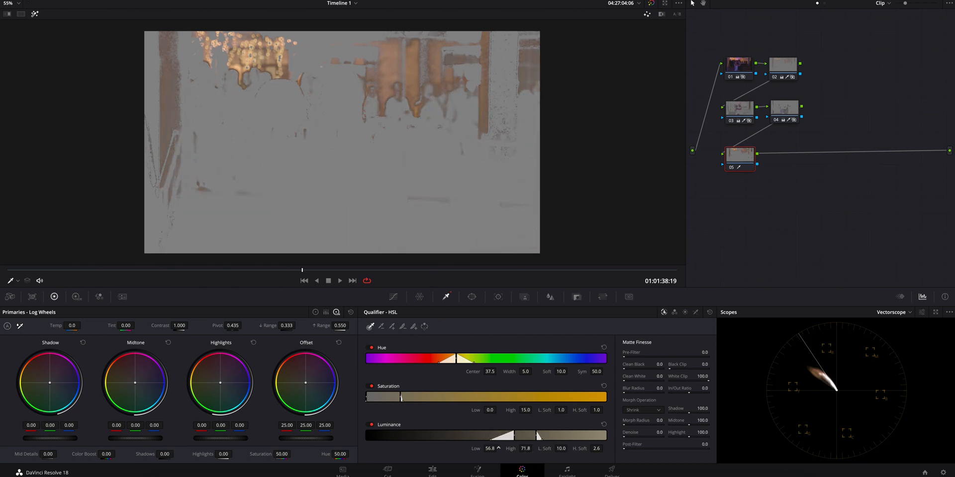
left_click_drag(562, 451, 574, 450)
left_click_drag(490, 448, 486, 448)
left_click_drag(510, 373, 519, 372)
Step: Turn off the highlight, set node 05's saturation to 0, and raise its key output gain gradually from 0
key("shift+h")
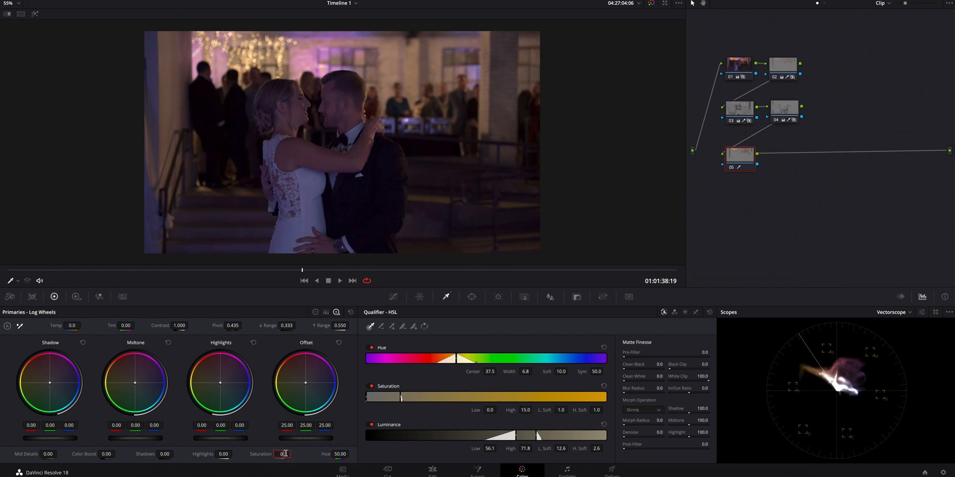
key("Return")
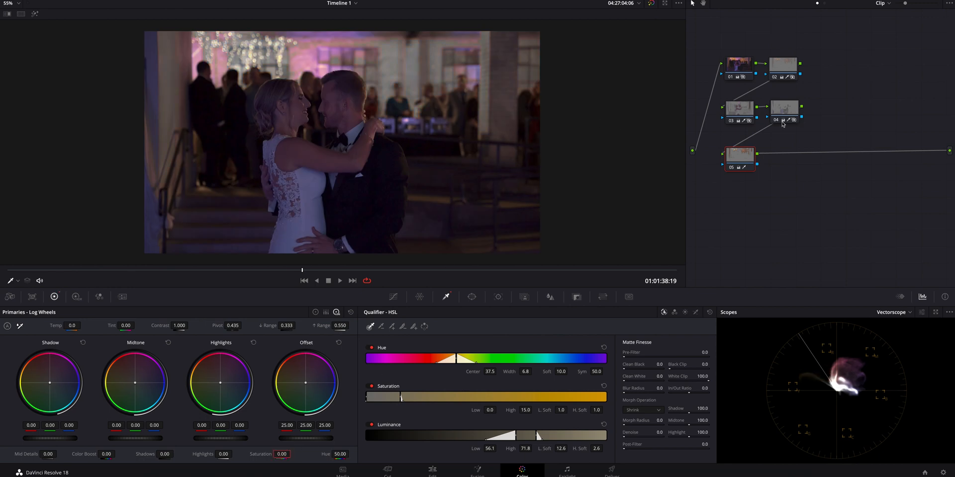
left_click(577, 297)
type("0")
key("Return")
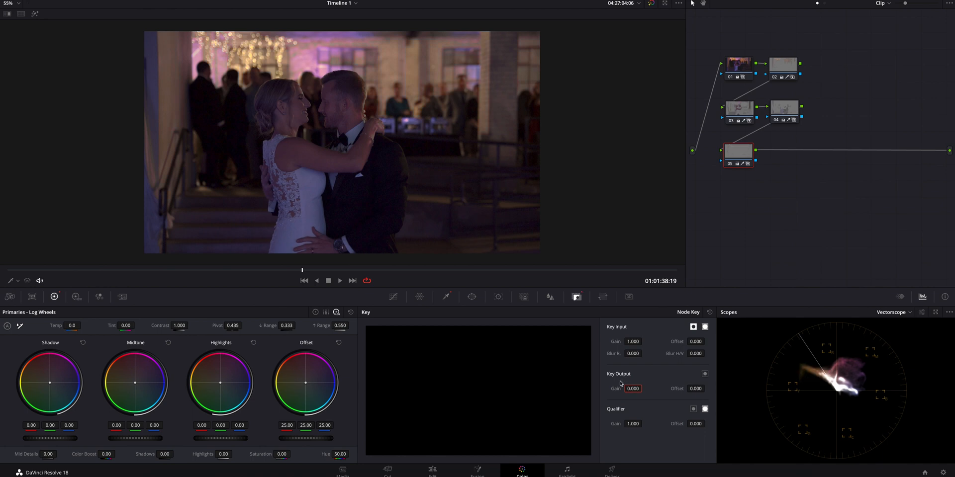
left_click_drag(630, 390, 644, 389)
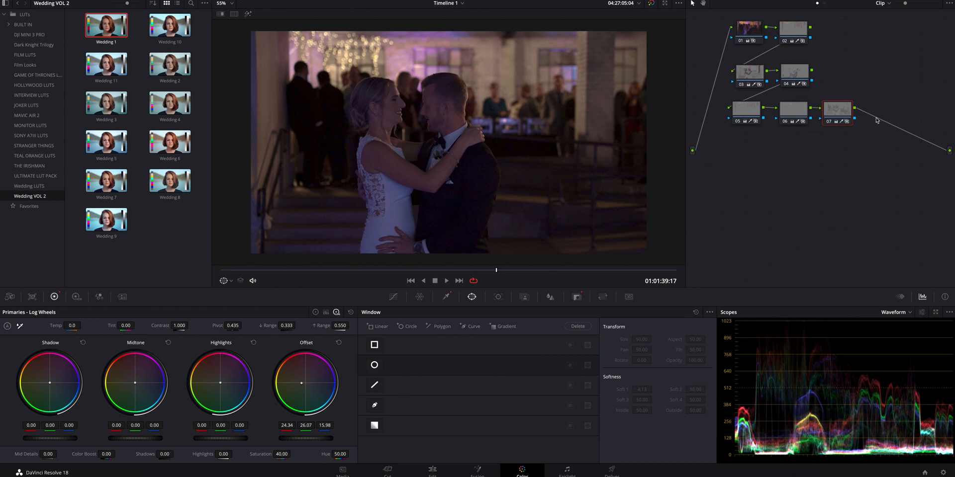
Step: Add an eighth serial node after node 07 and place it below node 05
key("alt+s")
left_click_drag(884, 111, 751, 183)
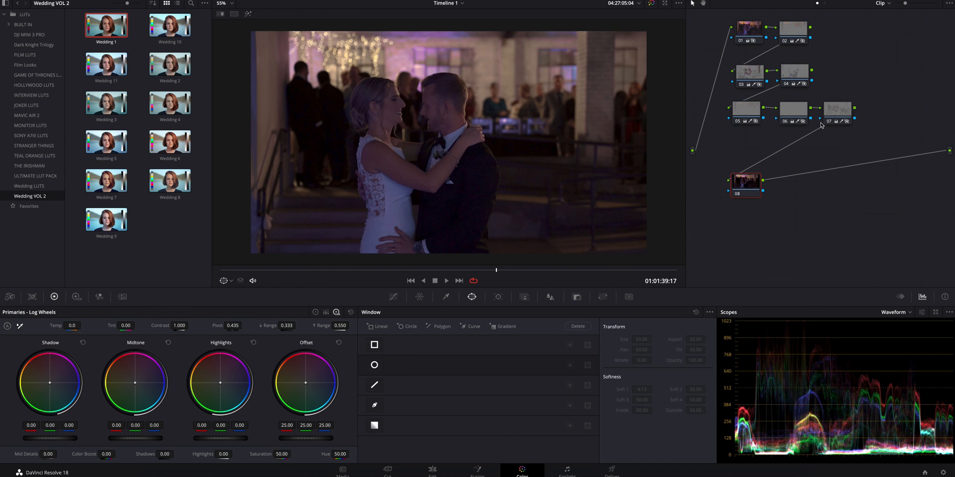
left_click_drag(749, 190, 748, 187)
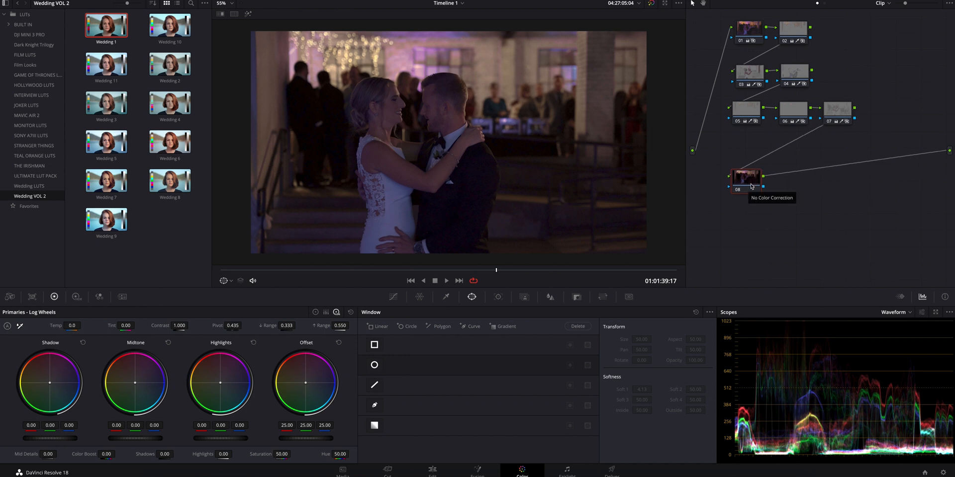
left_click_drag(749, 186, 746, 189)
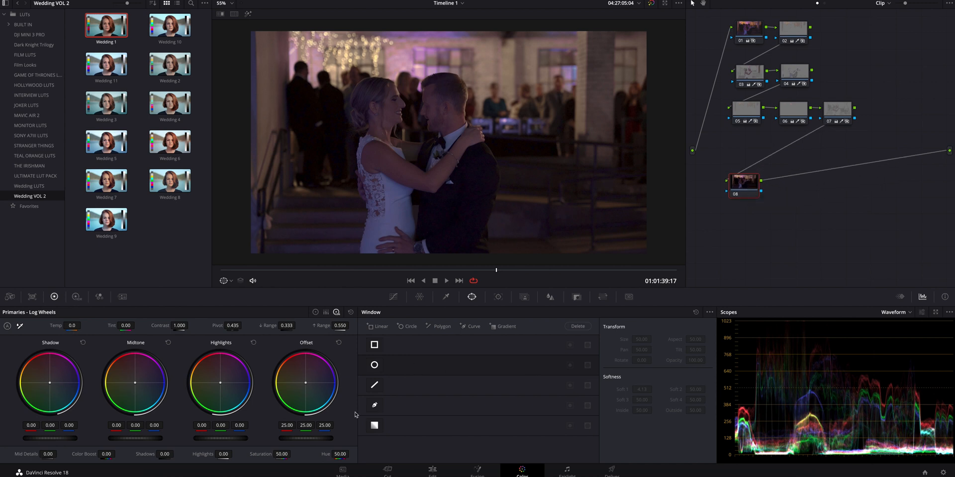
Step: Set node 08's saturation to 0 and shape its custom curve with inward black and white points plus two intermediate points for contrast
left_click_drag(279, 454, 279, 453)
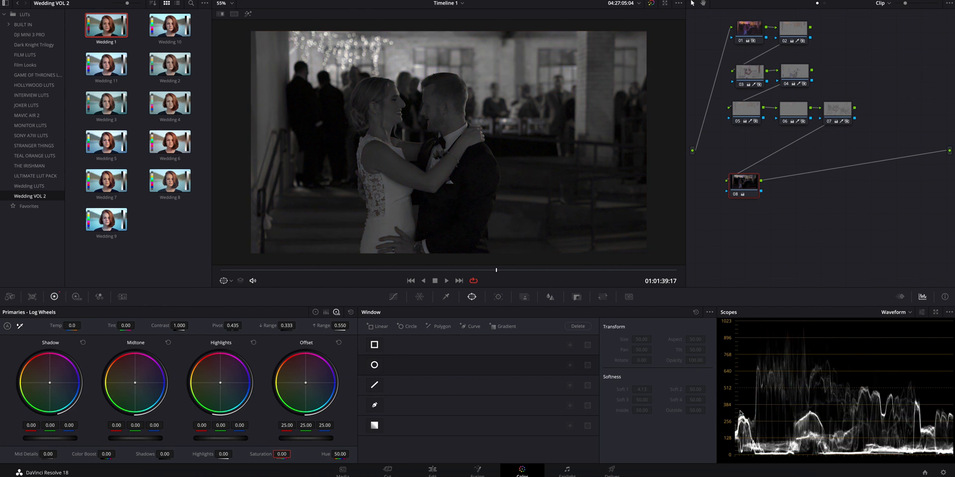
left_click(394, 297)
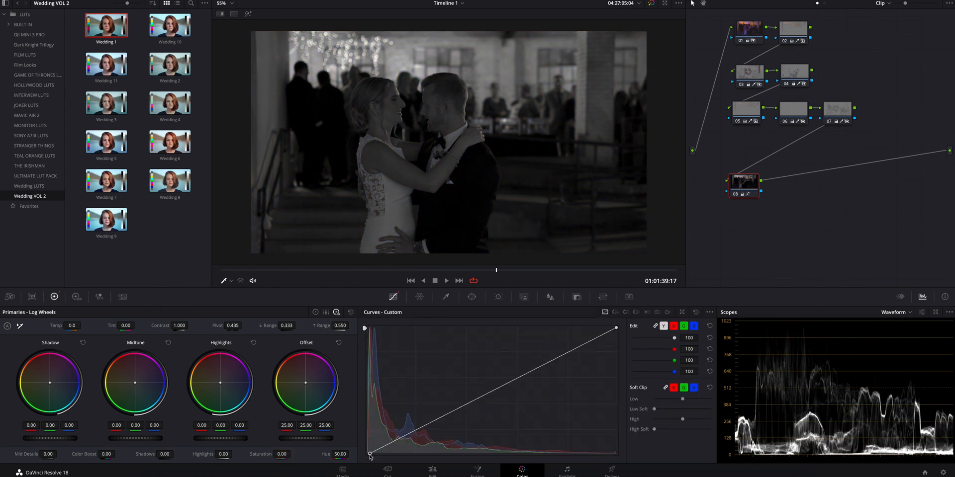
left_click_drag(369, 455, 368, 455)
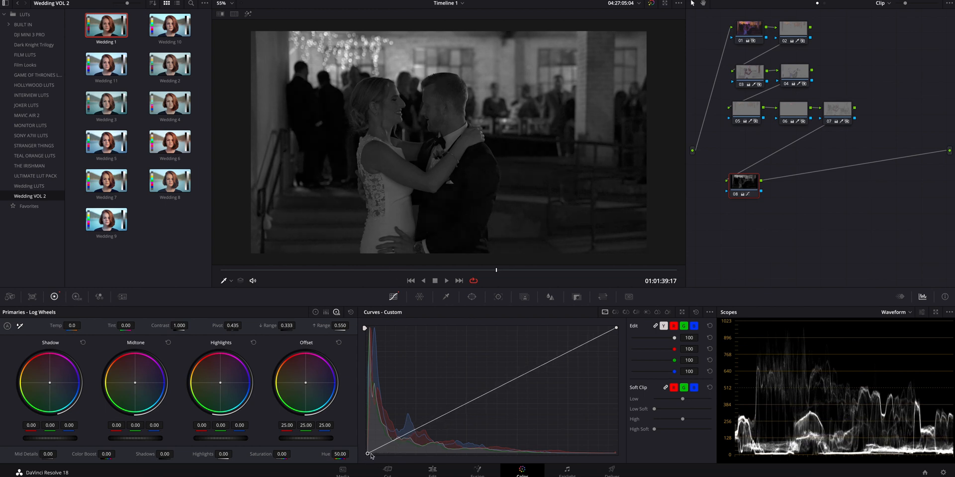
left_click_drag(367, 455, 377, 455)
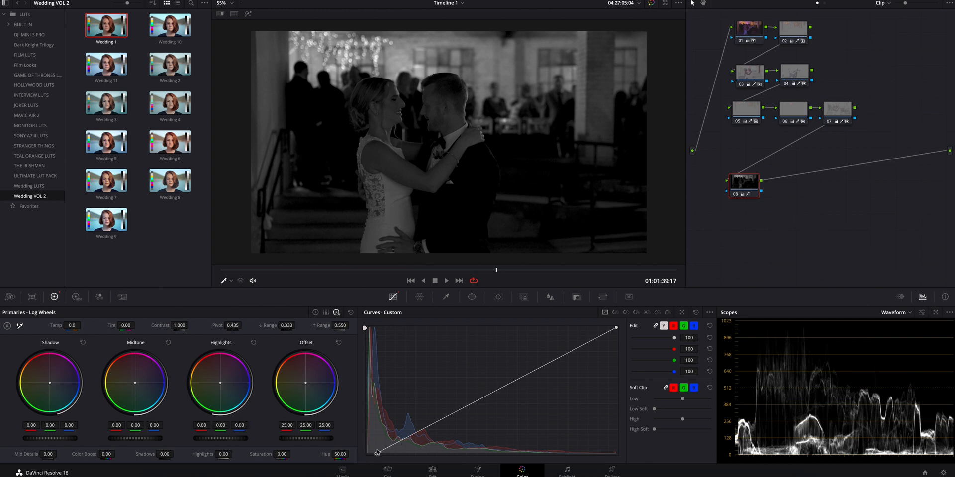
left_click_drag(616, 328, 588, 328)
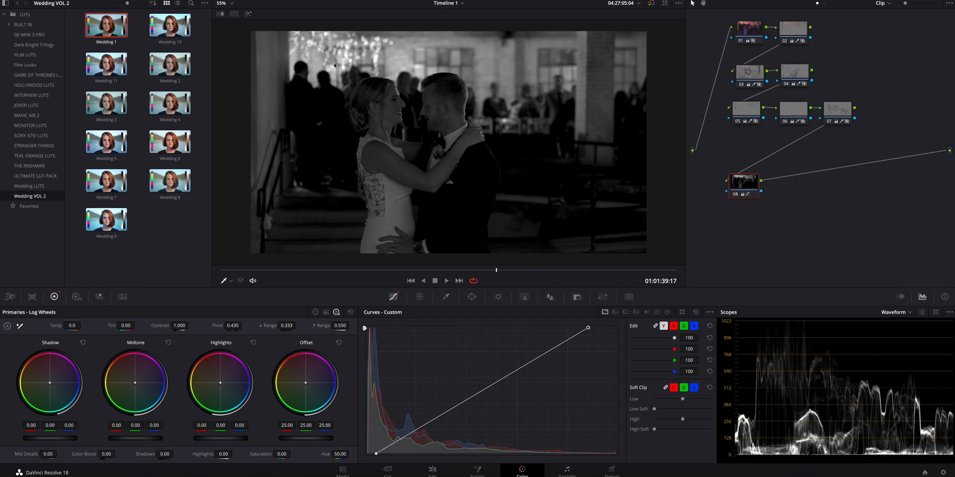
left_click(509, 370)
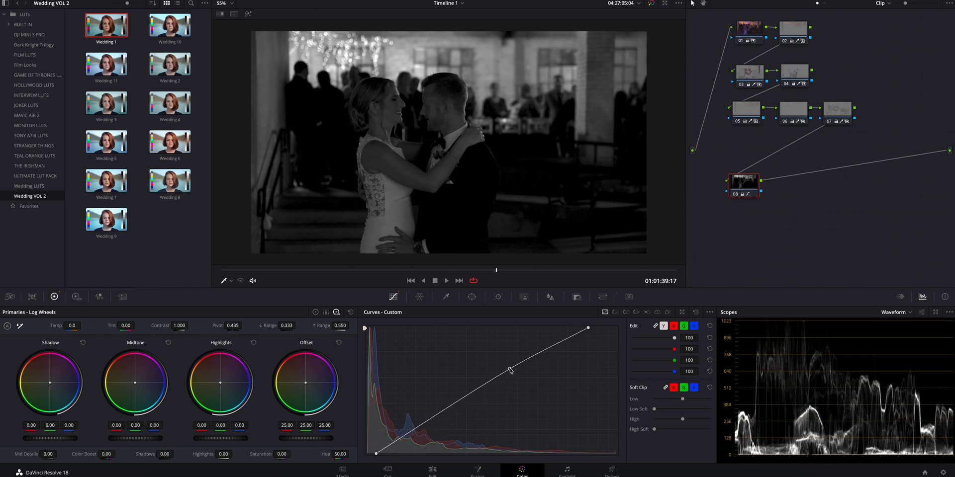
left_click(431, 423)
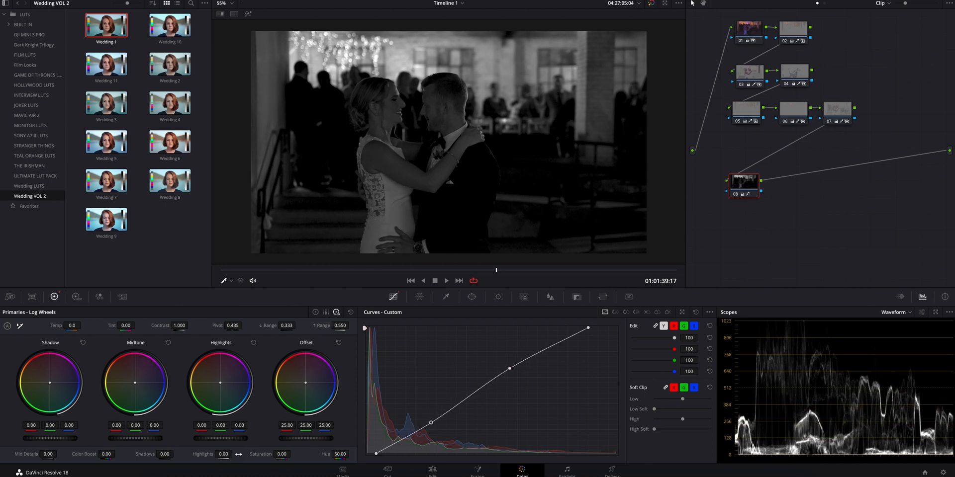
Step: Set node 08's saturation to 45 and switch the node off and on to compare the contrast change
double_click(289, 454)
type("45")
key("Return")
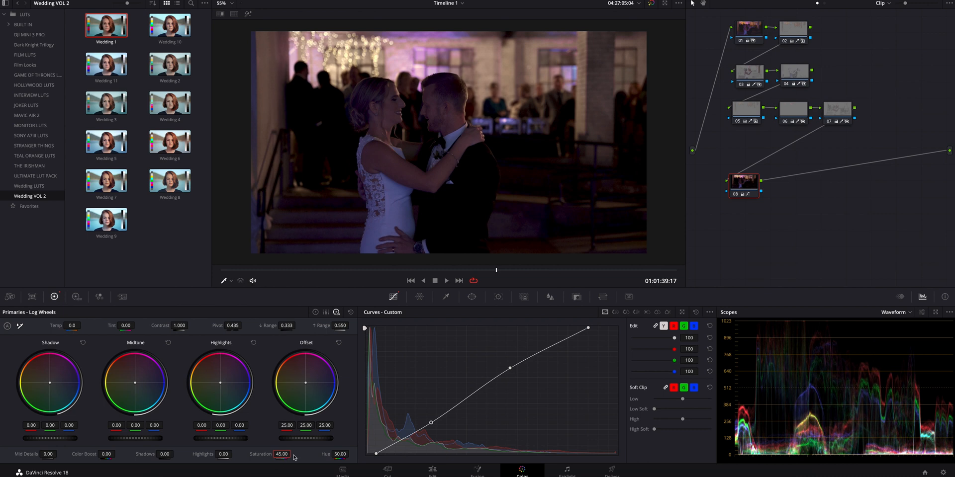
left_click(734, 194)
left_click(734, 194)
left_click(733, 194)
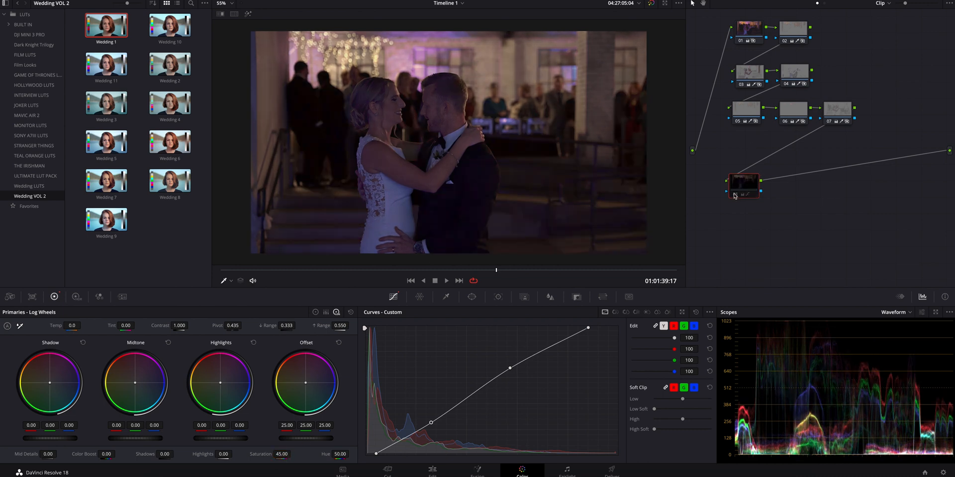
left_click(734, 194)
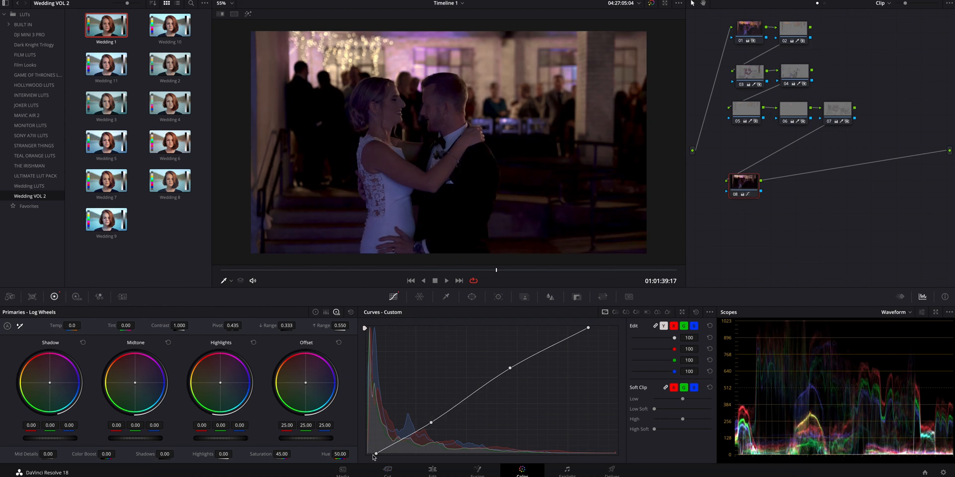
Step: Add serial node 09 beside node 08 and fit a circular window around the couple with aspect 34.73, rotation -6.72 and softness 6.06
key("alt+s")
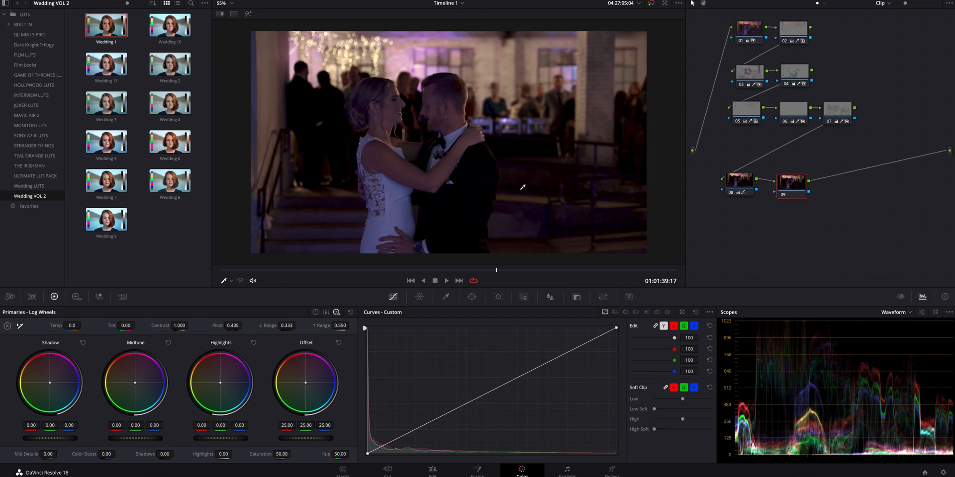
left_click_drag(795, 186, 789, 184)
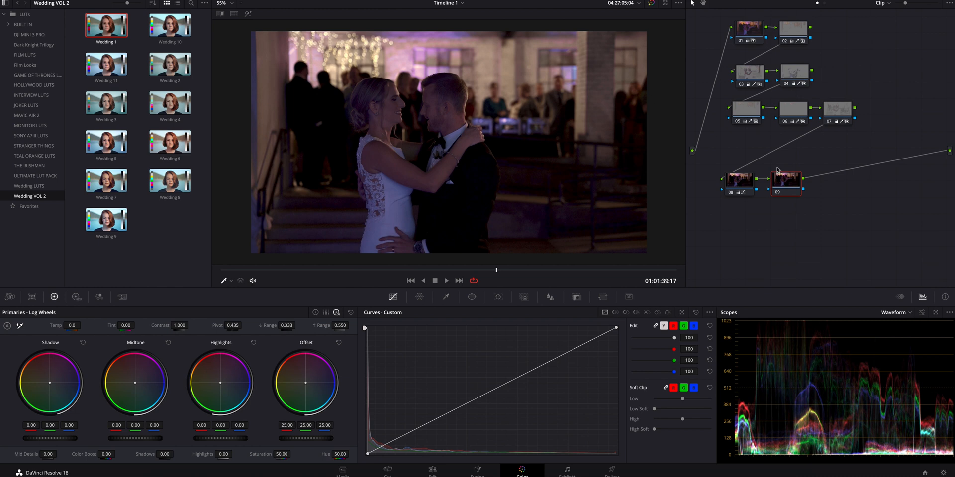
left_click(472, 297)
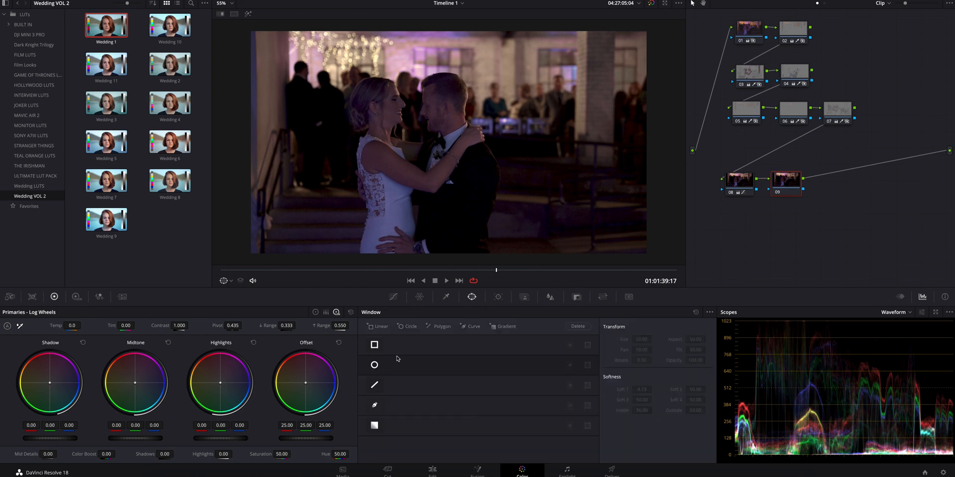
left_click(375, 364)
left_click_drag(448, 84, 424, 79)
mouse_move(431, 123)
left_mouse_down()
mouse_move(420, 108)
mouse_move(407, 112)
mouse_move(438, 127)
left_mouse_up()
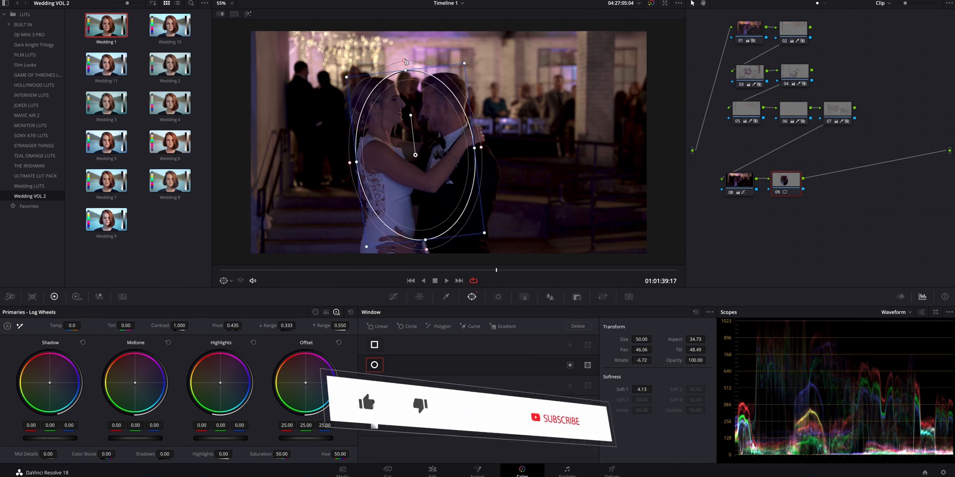
left_click_drag(405, 62, 404, 56)
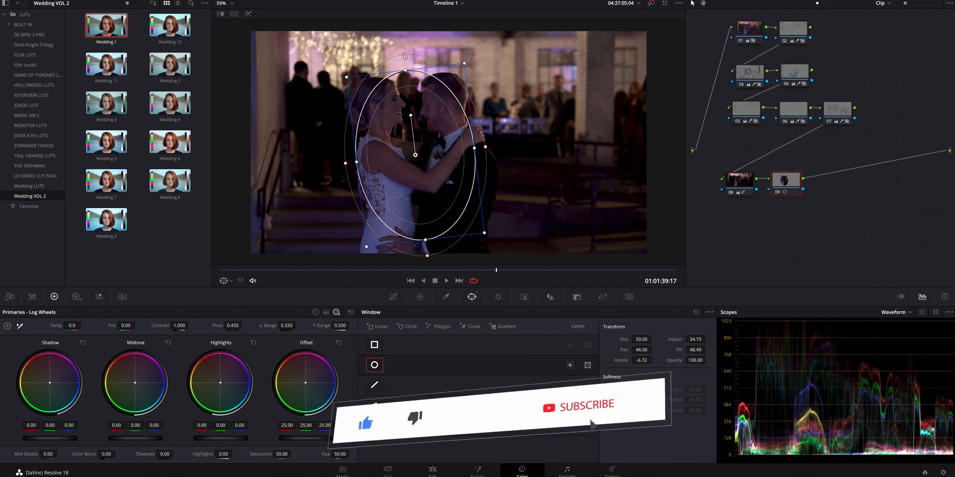
left_click_drag(425, 108, 421, 112)
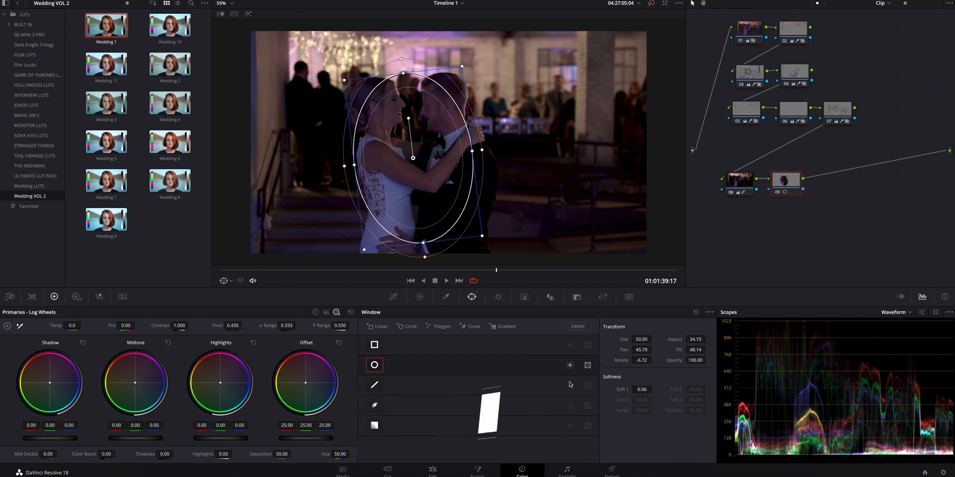
Step: Highlight the window and enlarge it around the couple to size 51.75, aspect 35.18 and softness 7.75
key("shift+h")
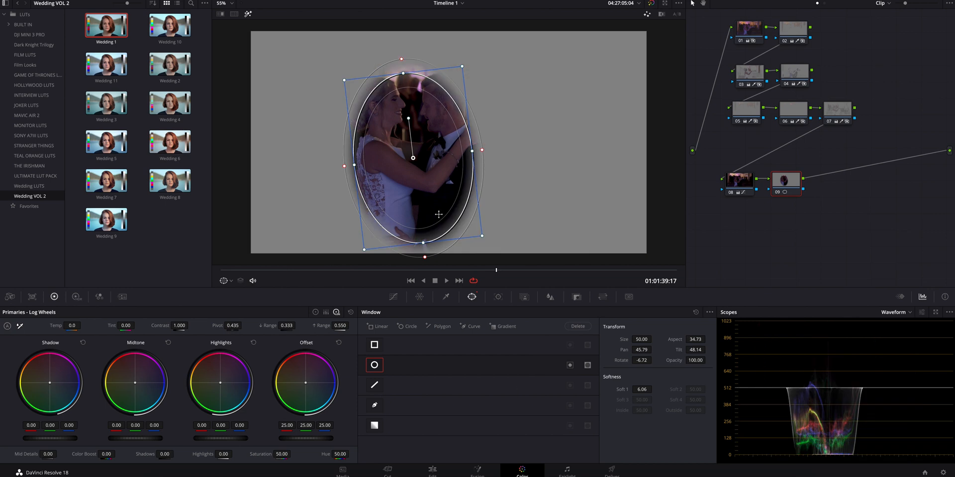
left_click_drag(438, 215, 438, 213)
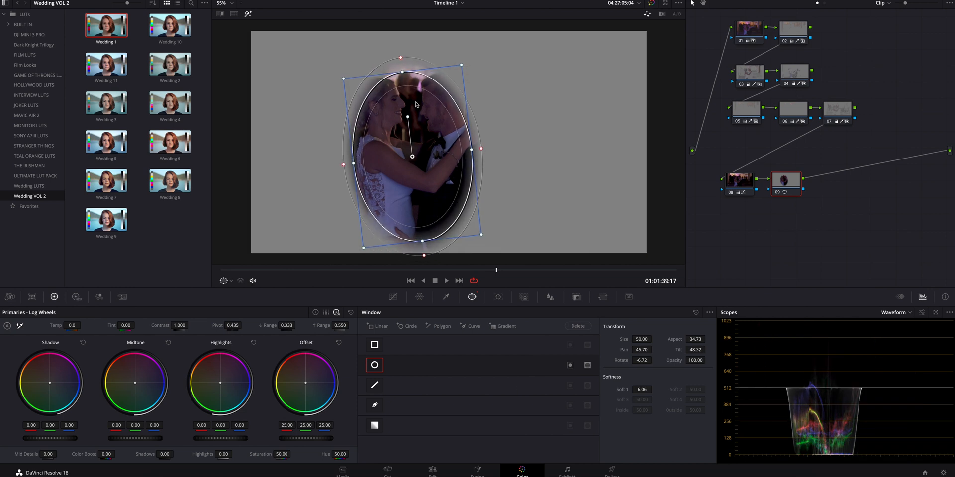
left_click_drag(416, 104, 425, 123)
left_click_drag(470, 151, 475, 152)
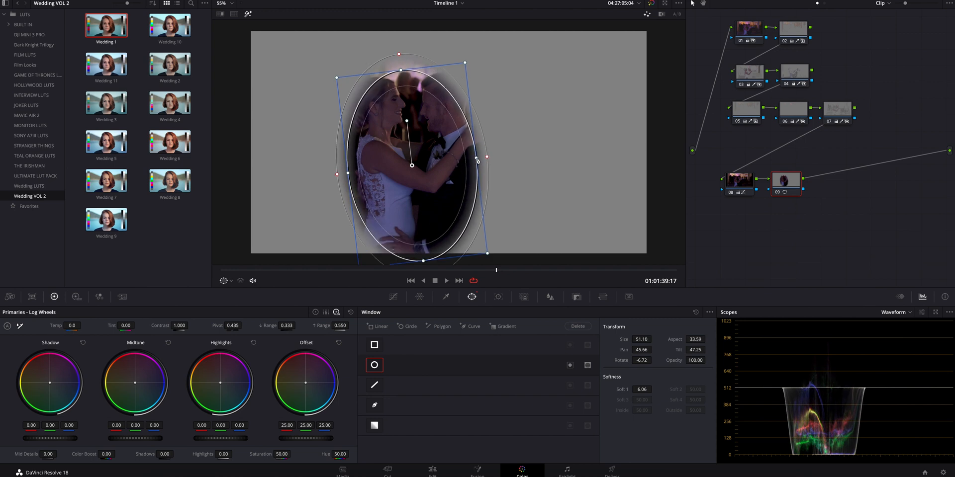
left_click_drag(476, 159, 494, 155)
left_click_drag(452, 176, 446, 187)
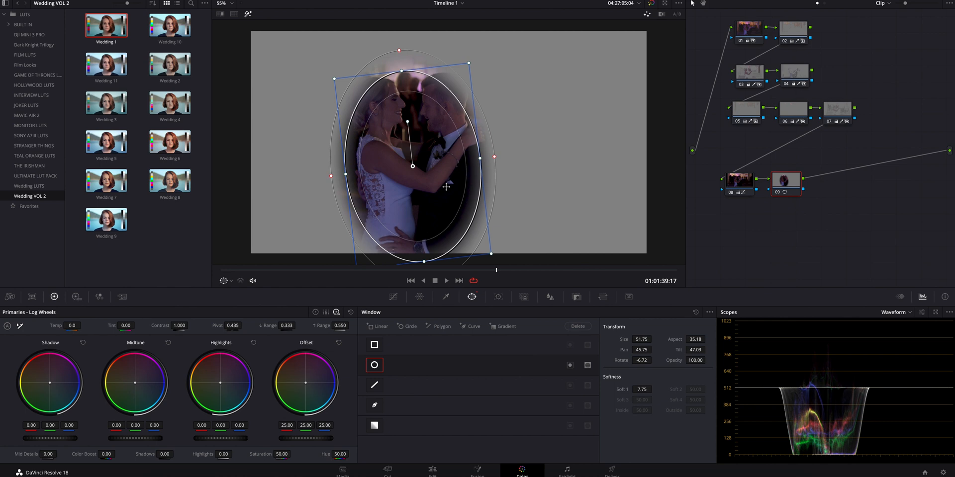
Step: Invert the circular window, stretch it to size 52.20 and aspect 34.19 with softness 9.80, and turn off the highlight
left_click(570, 366)
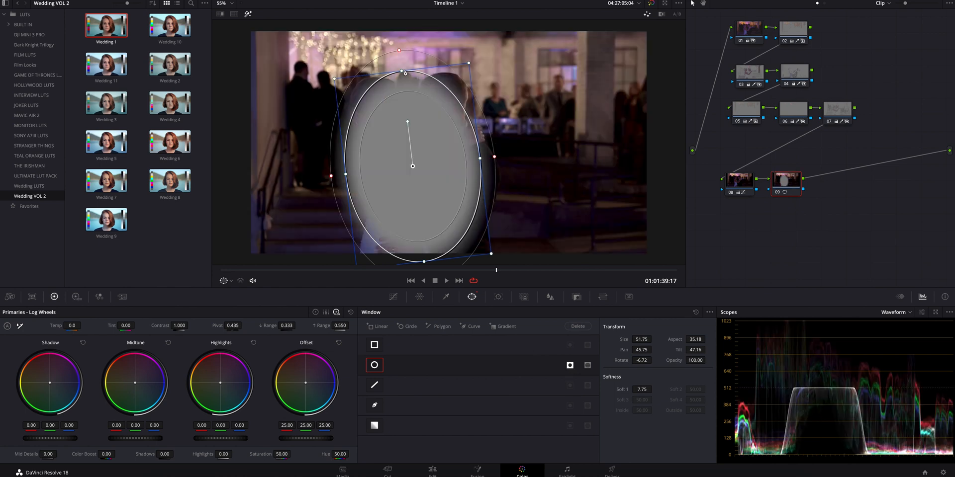
left_click_drag(405, 72, 403, 67)
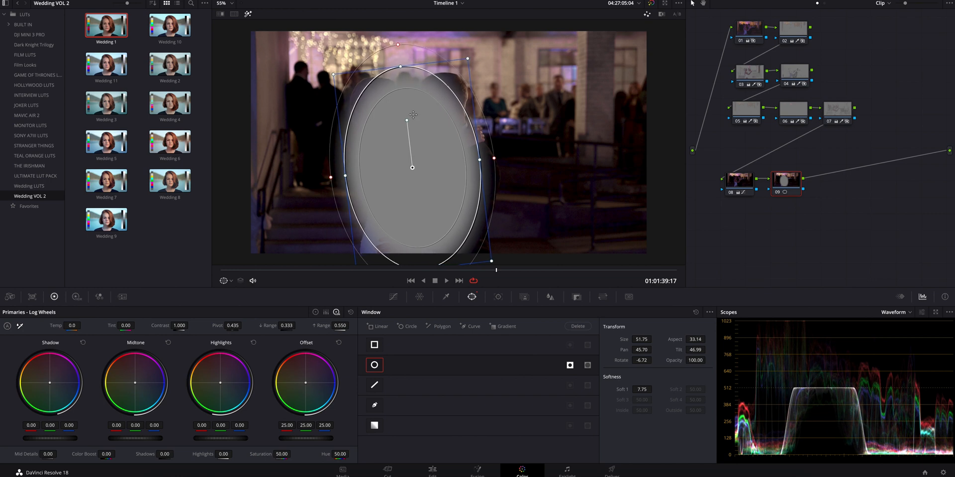
left_click_drag(479, 159, 501, 157)
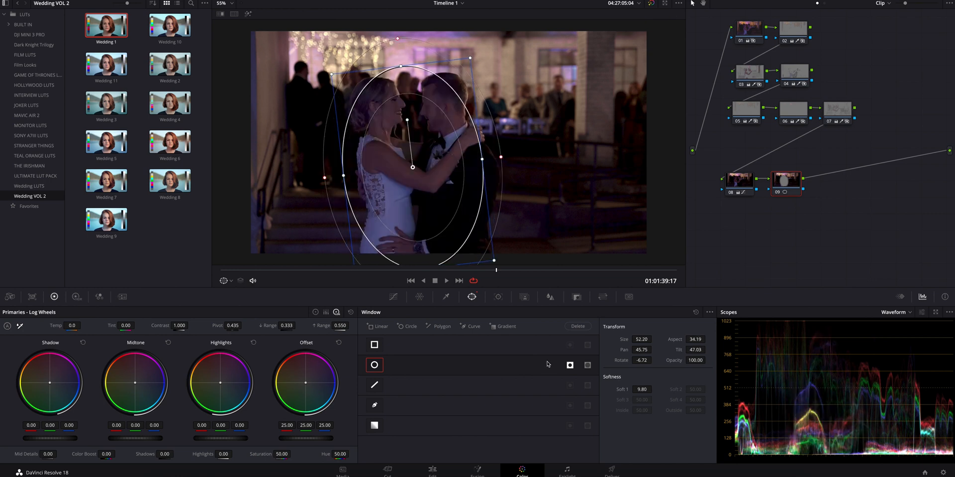
Step: Pull node 09's curve white point to the bottom and reshape its circular window around the couple to aspect 41.28 and softness 10.53
left_click(393, 297)
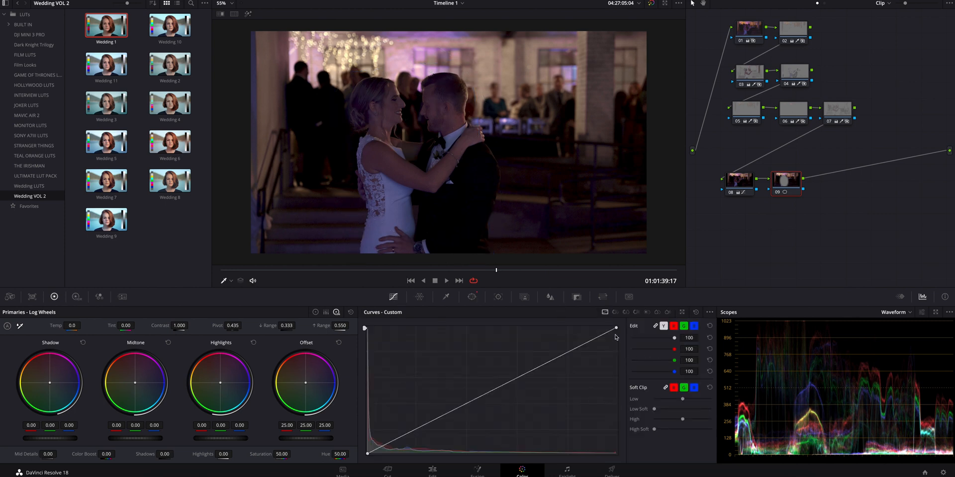
left_click_drag(616, 330, 620, 455)
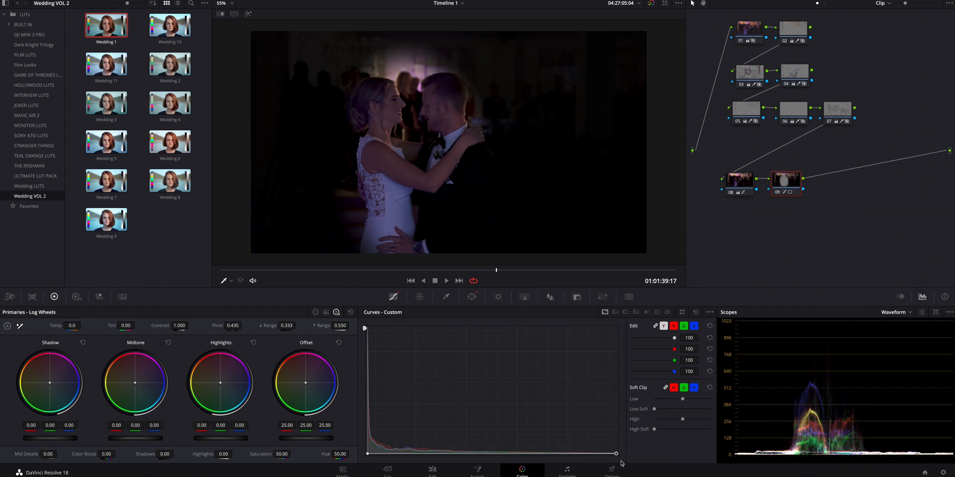
left_click(472, 297)
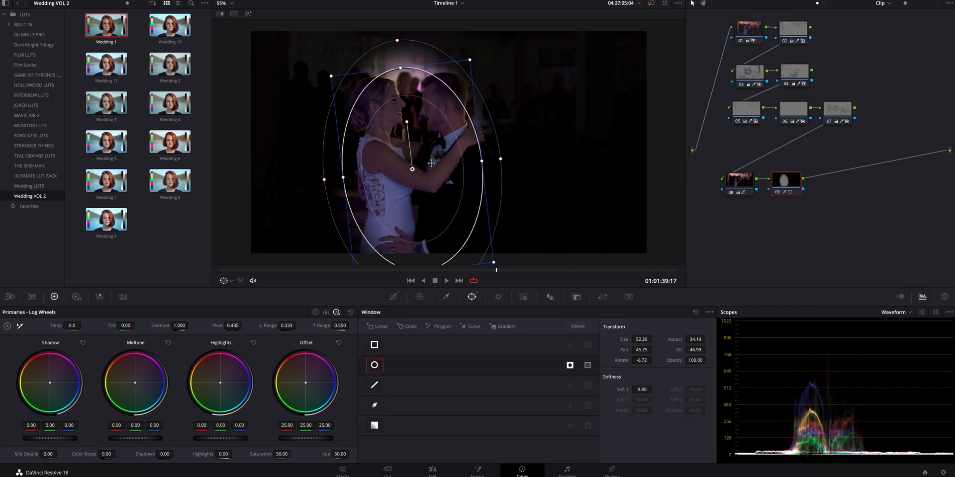
left_click_drag(413, 101, 413, 102)
left_click_drag(396, 52, 396, 51)
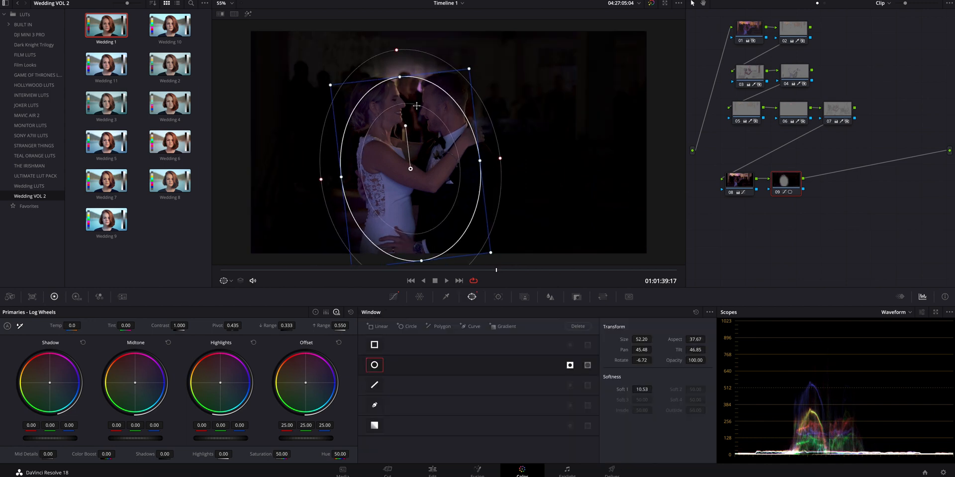
left_click_drag(417, 106, 416, 103)
mouse_move(400, 74)
left_mouse_down()
mouse_move(411, 96)
mouse_move(401, 85)
left_mouse_up()
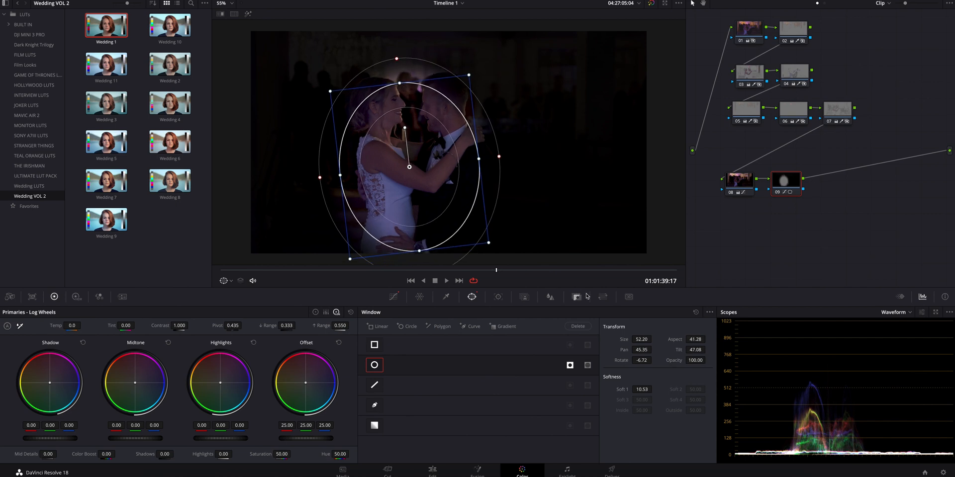
Step: Raise node 09's curve white point to about two thirds height and add serial node 10 with its white point pulled inward to brighten
left_click(393, 297)
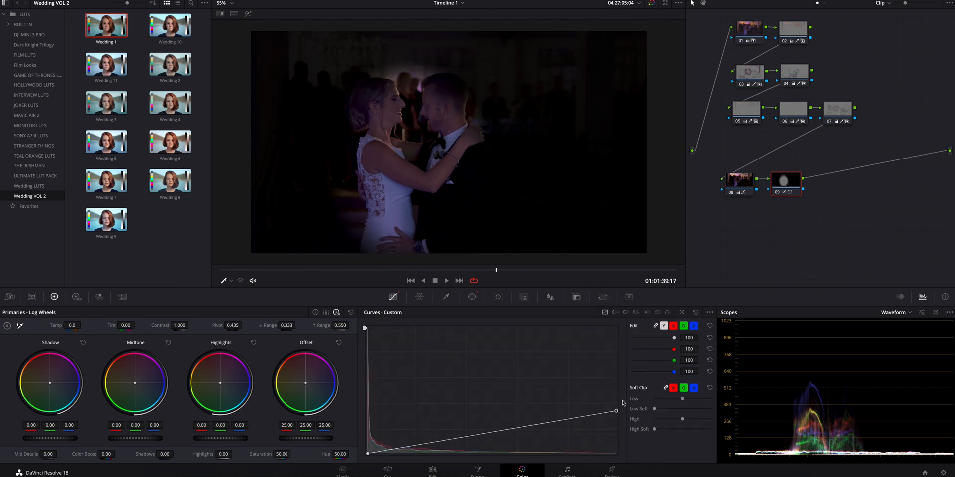
left_click_drag(617, 411, 627, 374)
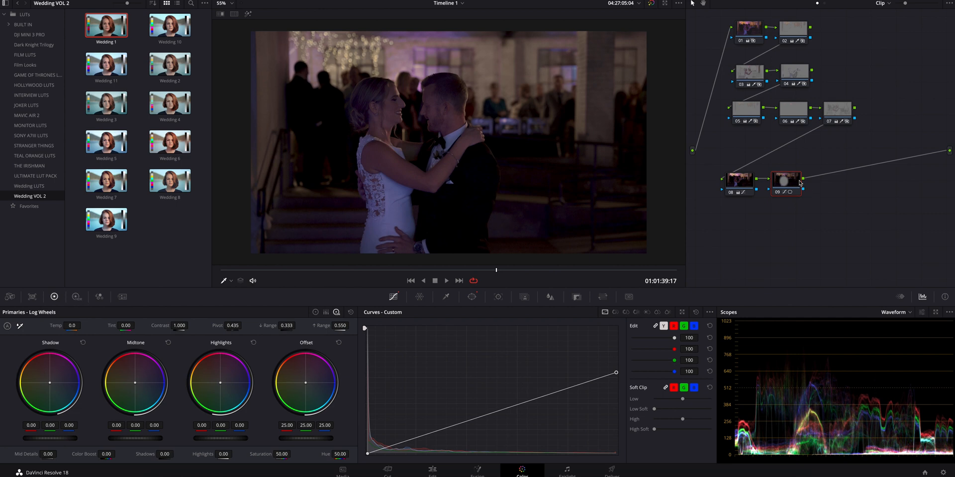
left_click_drag(791, 183, 790, 182)
key("alt+s")
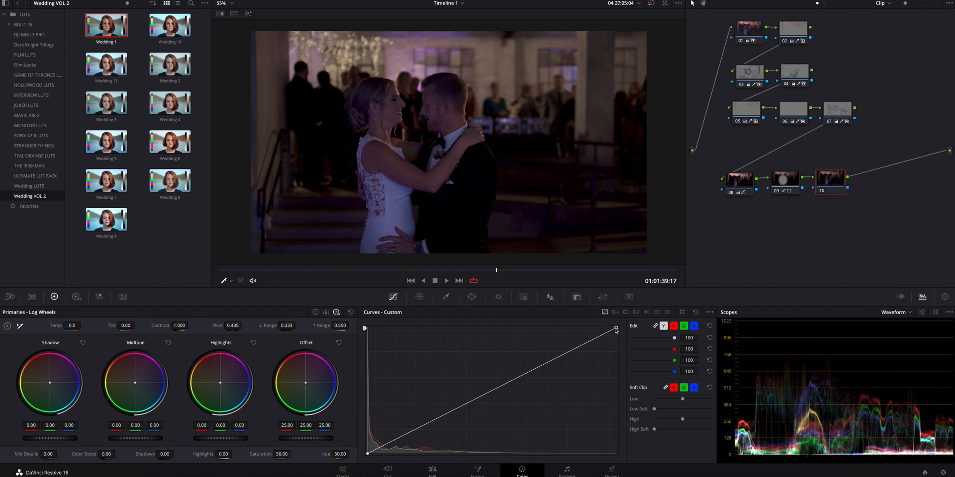
left_click_drag(616, 329, 561, 328)
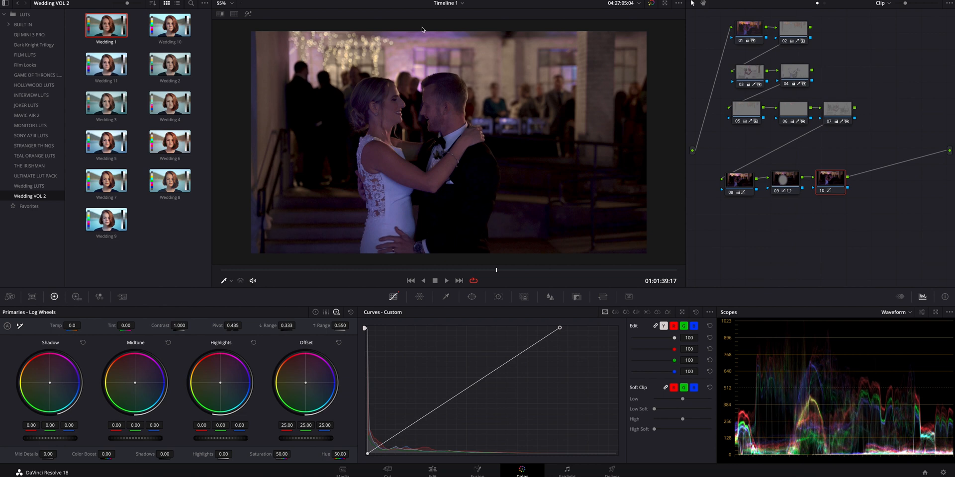
Step: Switch nodes 09 and 10 off and on to compare the vignette and the brightening with the ungraded image
left_click(781, 176)
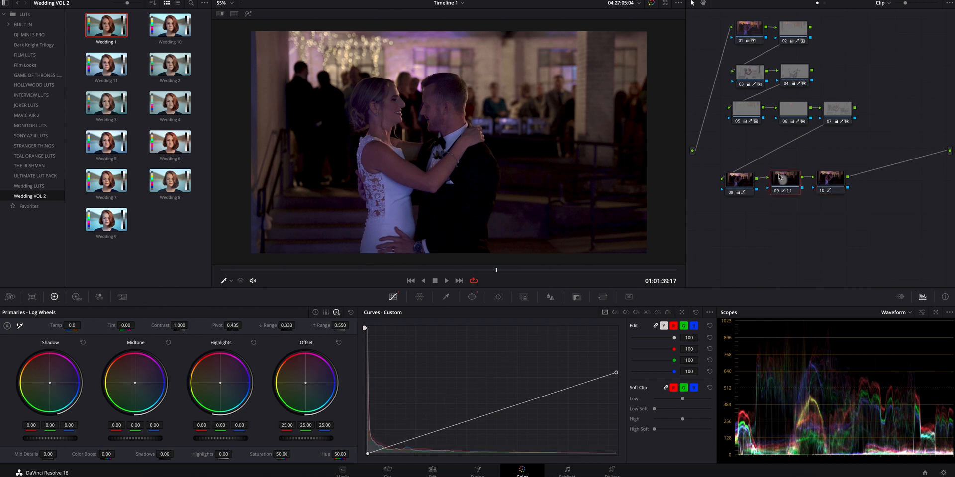
left_click(777, 192)
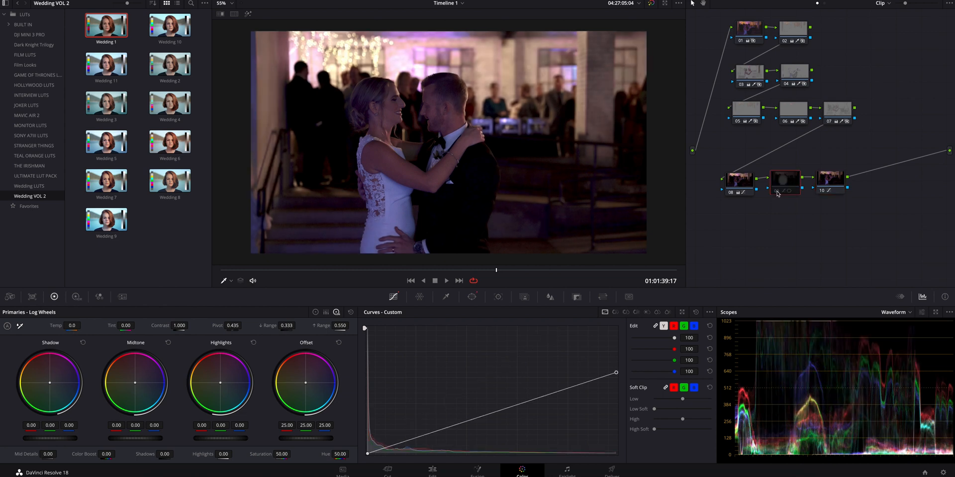
left_click(777, 192)
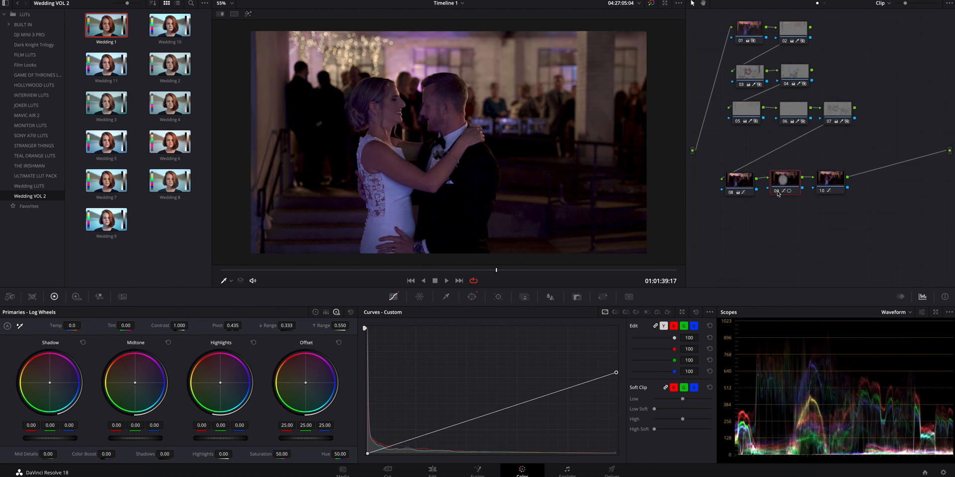
left_click(777, 191)
left_click(826, 185)
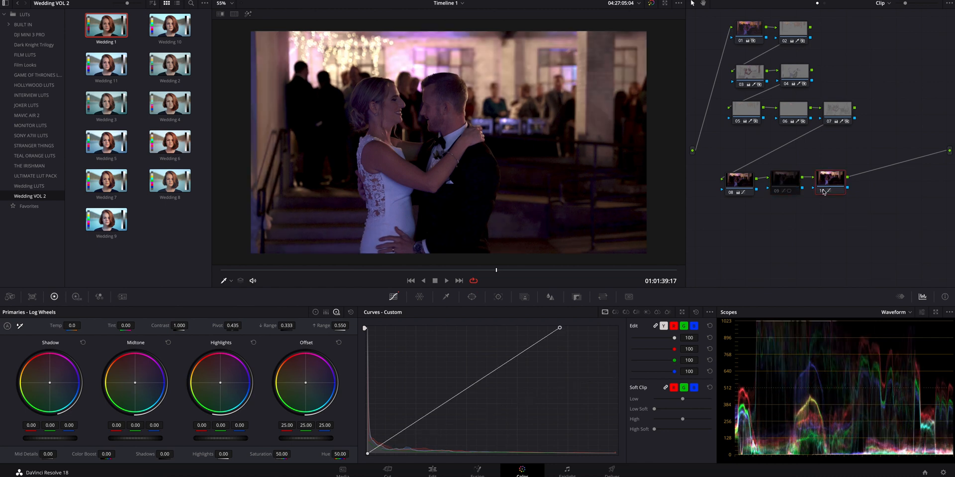
left_click(822, 192)
left_click(822, 192)
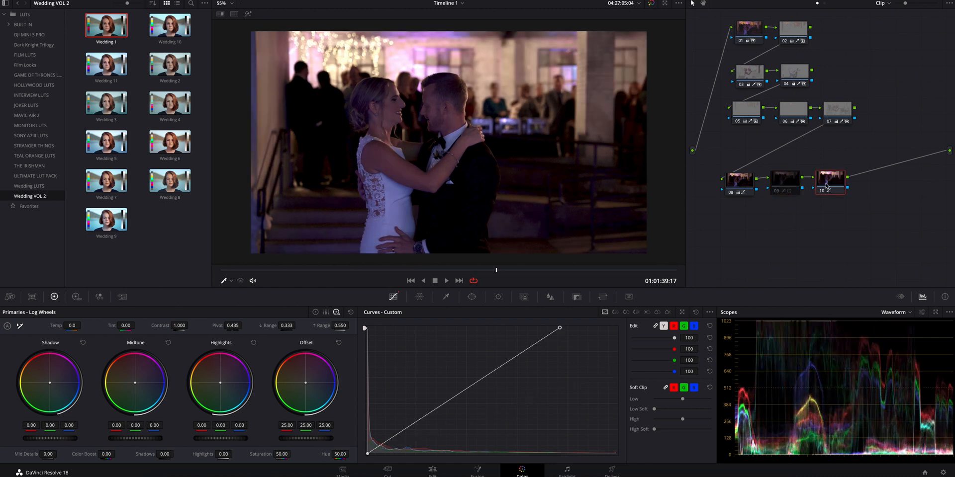
left_click(778, 192)
left_click(785, 179)
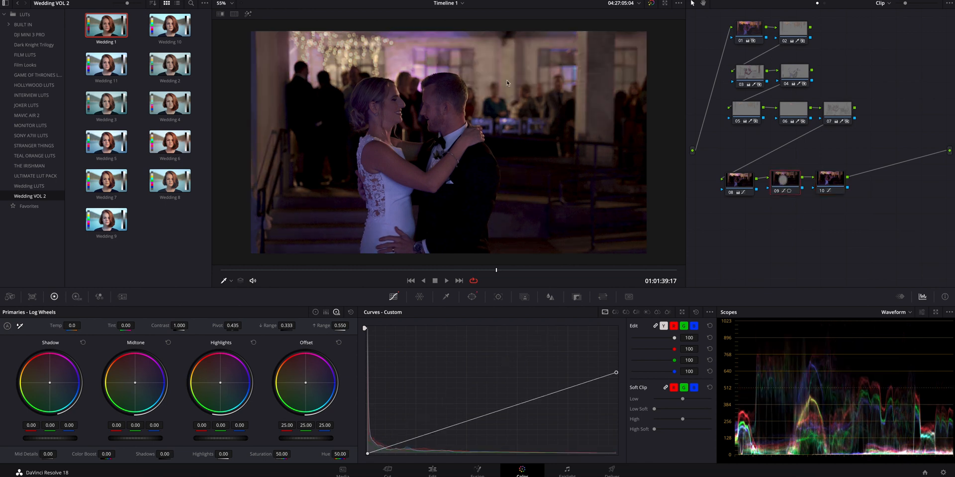
Step: Add a midtone point to node 10's custom curve and lift it slightly above the line
left_click(825, 180)
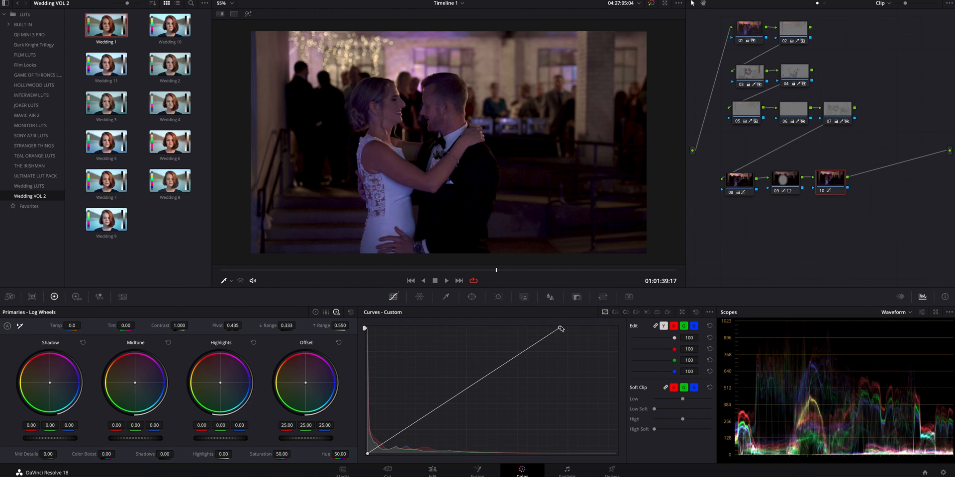
left_click(477, 378)
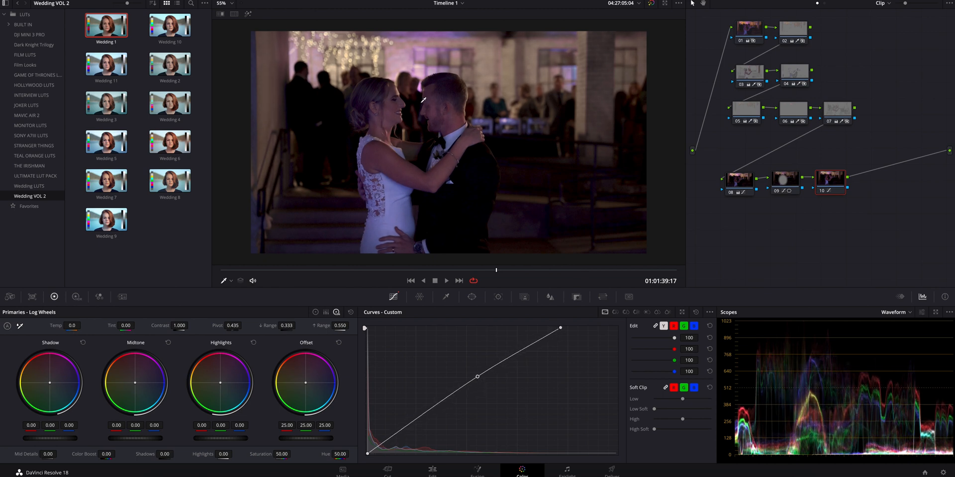
left_click_drag(478, 379, 480, 374)
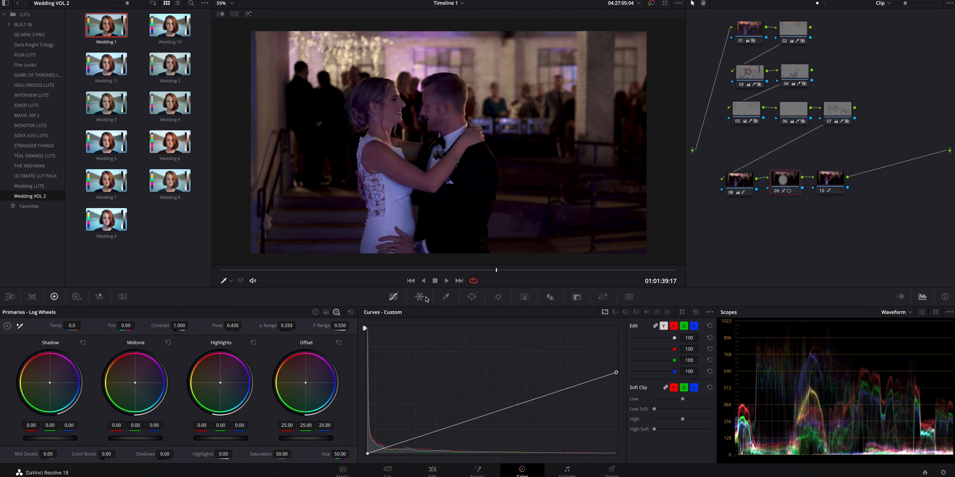
Step: Track node 09's circular window forward from the clip's first frame with Interactive Mode enabled
left_click(472, 297)
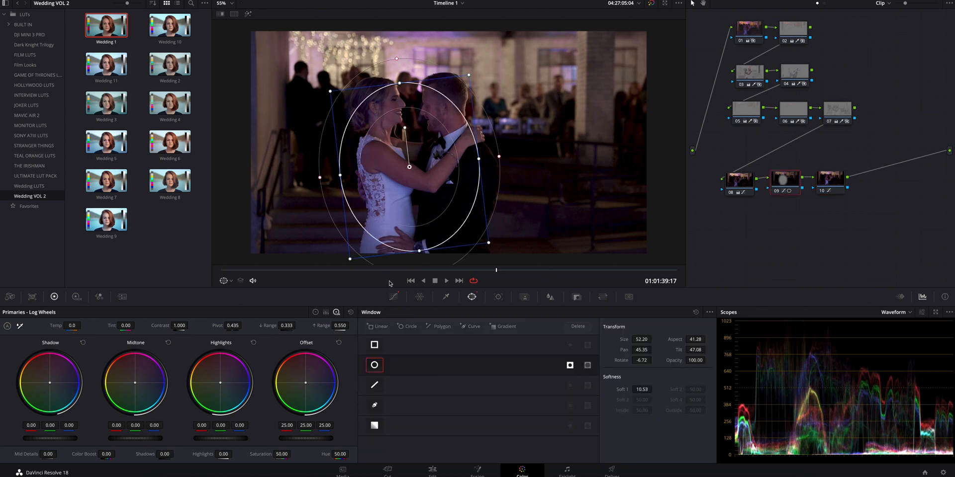
key("j")
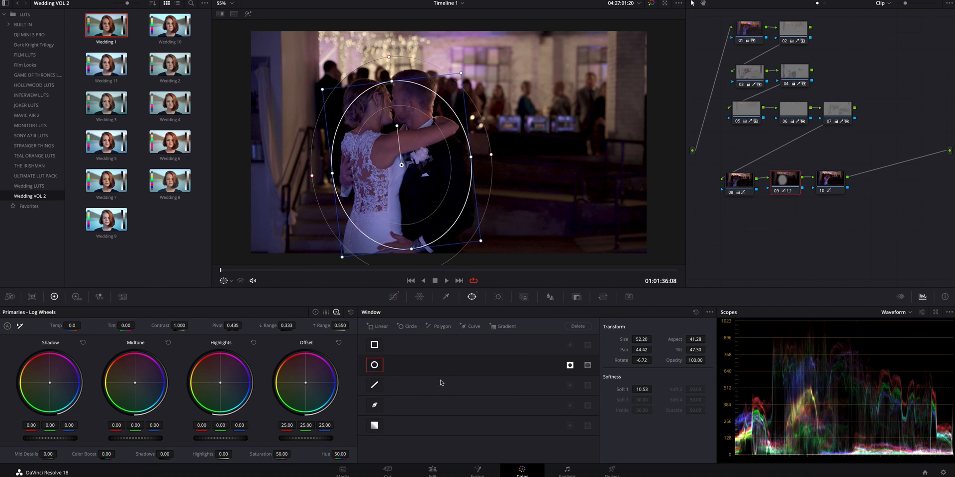
left_click(497, 297)
left_click(369, 455)
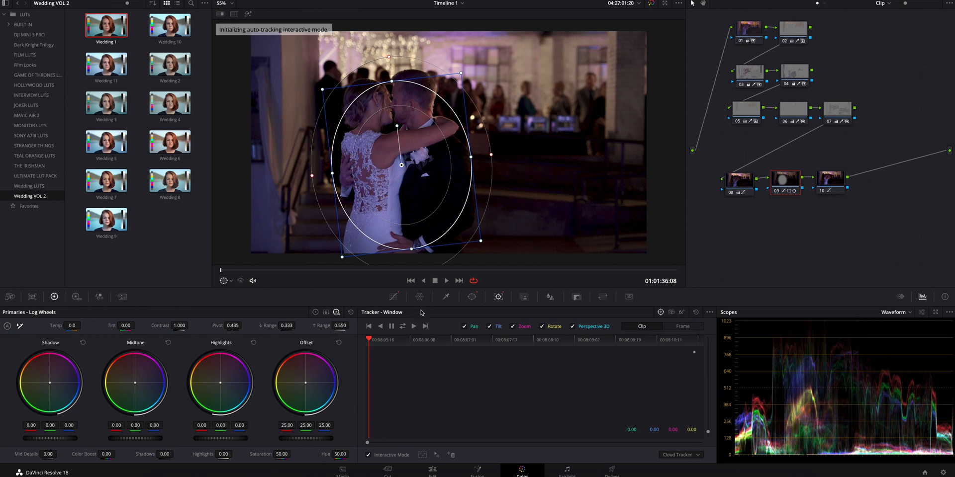
left_click(414, 326)
left_click(414, 326)
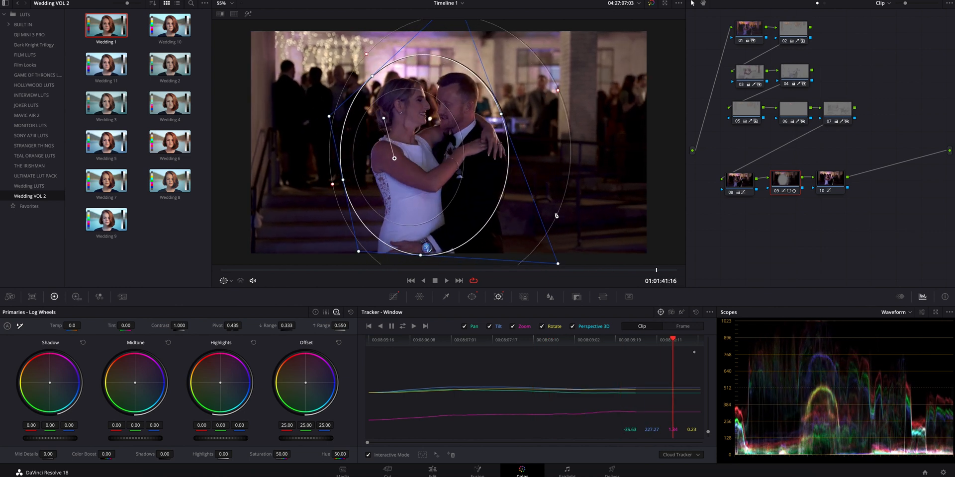
Step: Add serial node 11 after node 10, place it below node 08 and apply the Wedding 1 LUT to it
left_click(392, 297)
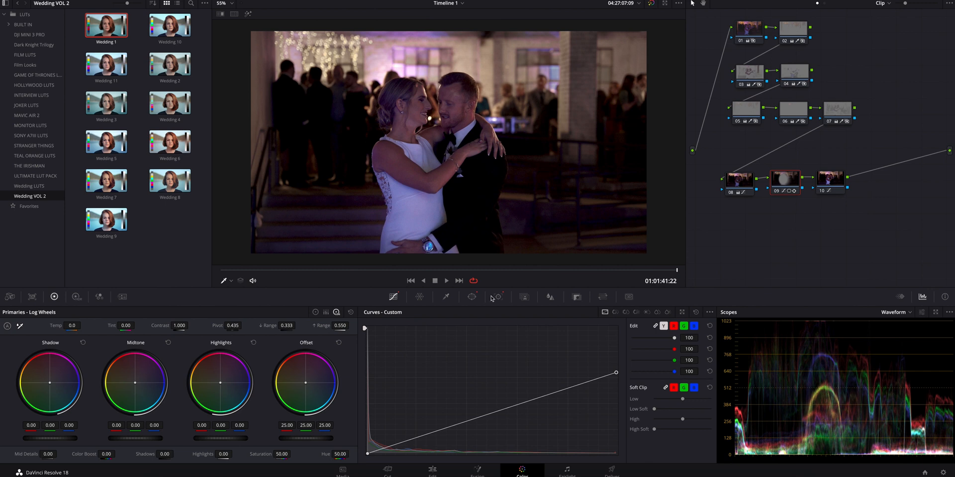
left_click(835, 176)
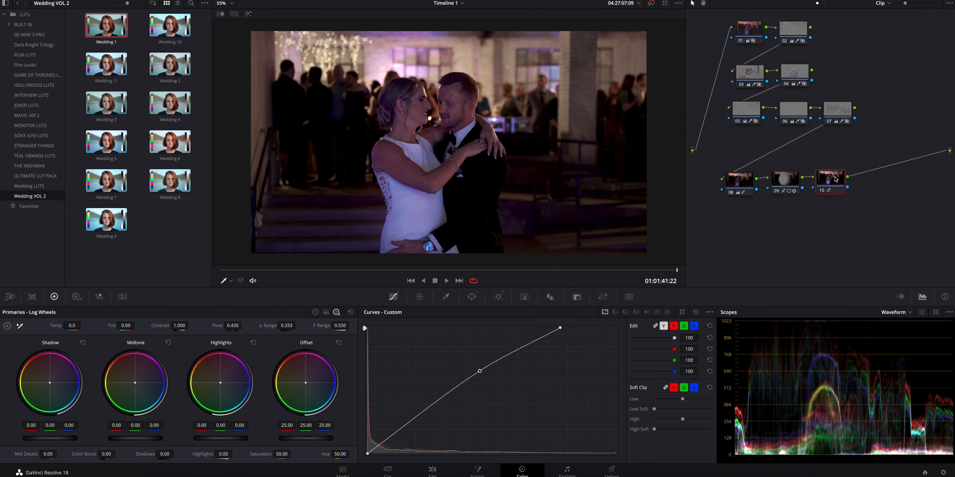
key("alt+s")
left_click_drag(885, 184, 746, 230)
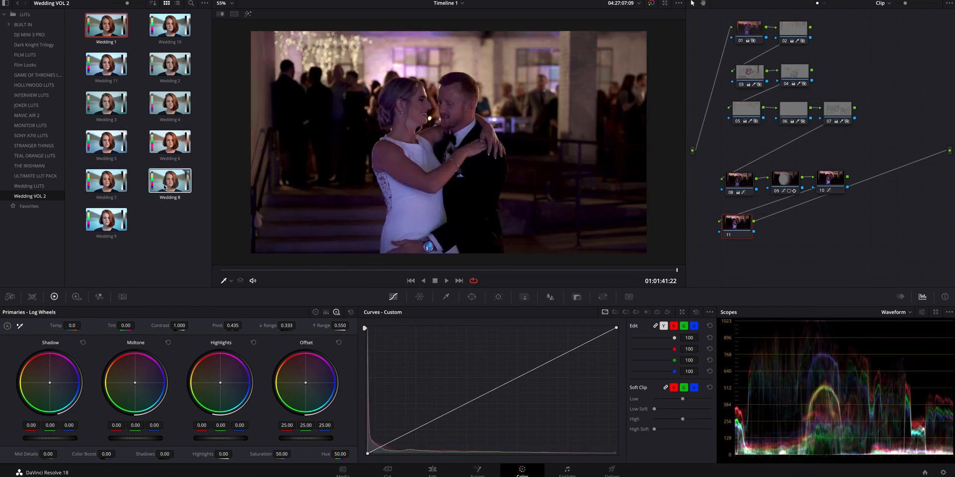
left_click_drag(107, 30, 741, 232)
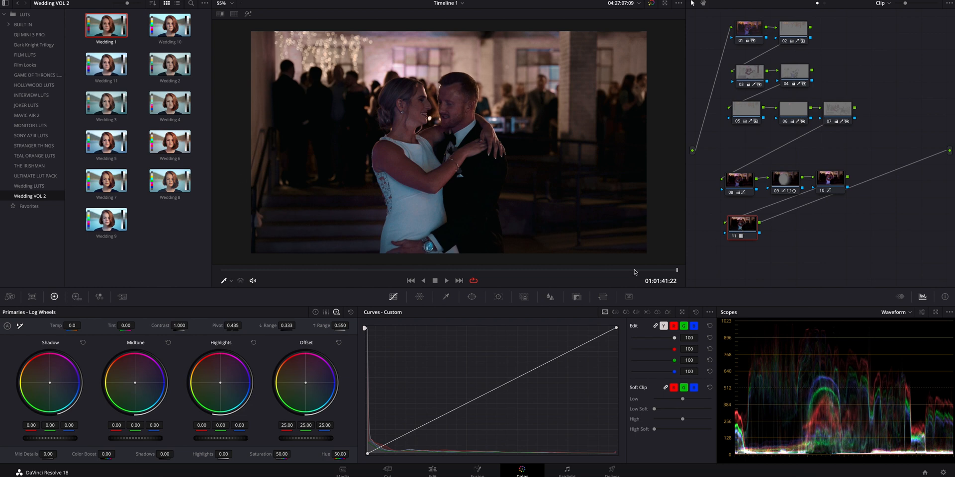
Step: Reduce node 11's LUT strength with a key output gain of 0.5 and set the node's saturation to 45
left_click(577, 298)
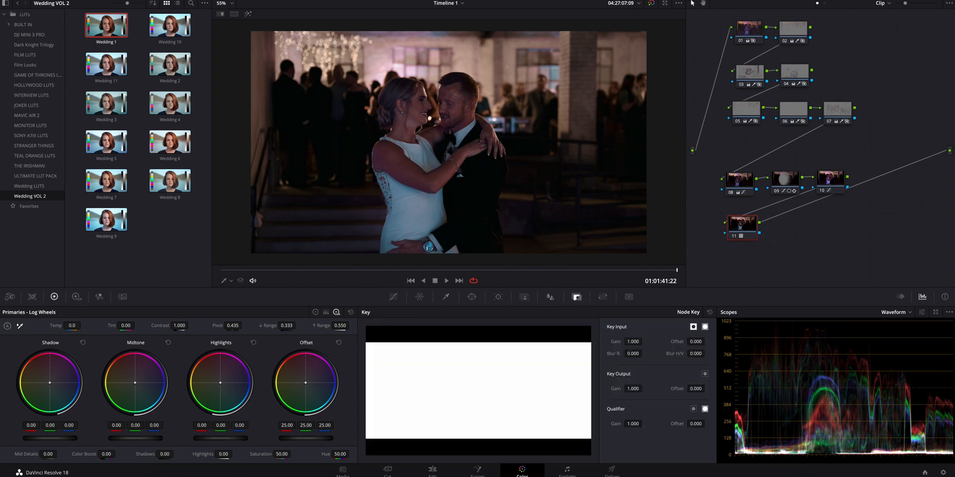
left_click(640, 389)
type("0.5")
key("Return")
left_click_drag(740, 227, 742, 229)
key("super+d")
key("super+d")
left_click(287, 454)
type("45")
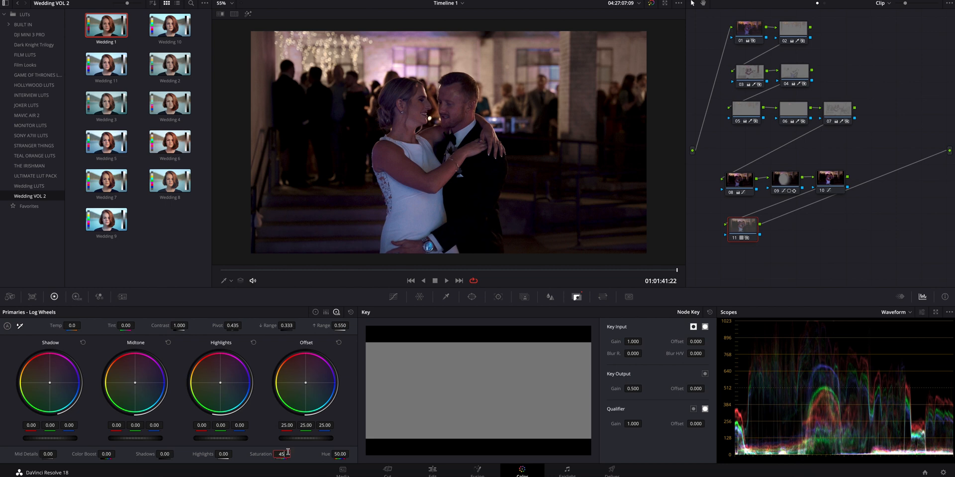
key("Return")
Step: Add serial node 12, lift the midtones of its custom curve and set its saturation to 45
key("alt+s")
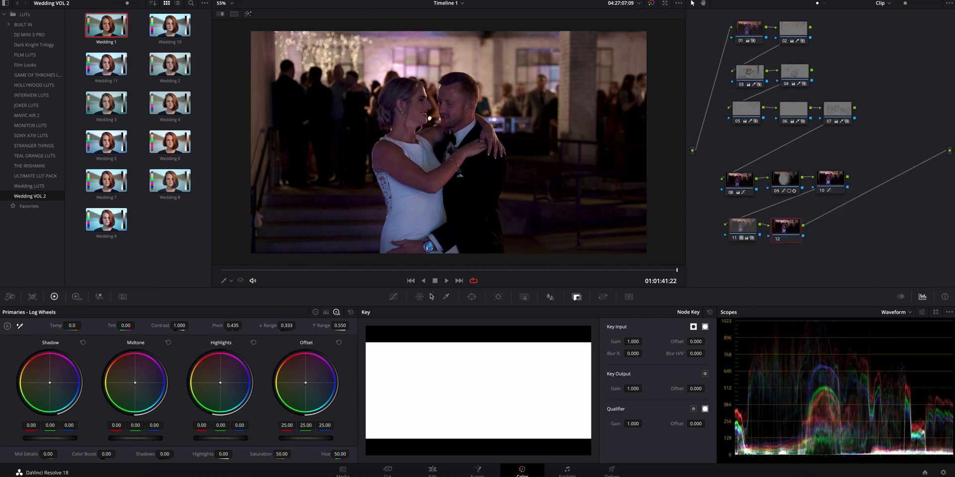
left_click(393, 297)
mouse_move(517, 378)
left_mouse_down()
mouse_move(511, 369)
mouse_move(501, 375)
left_mouse_up()
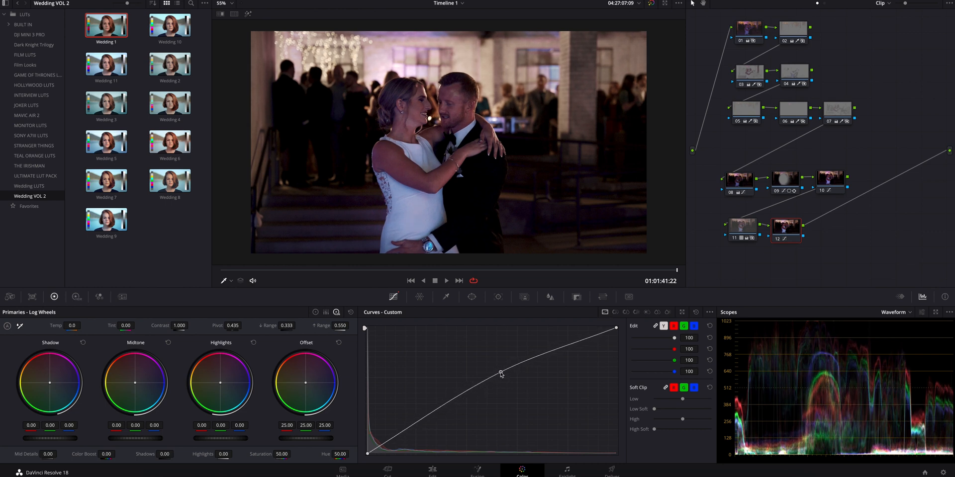
left_click_drag(281, 454, 269, 454)
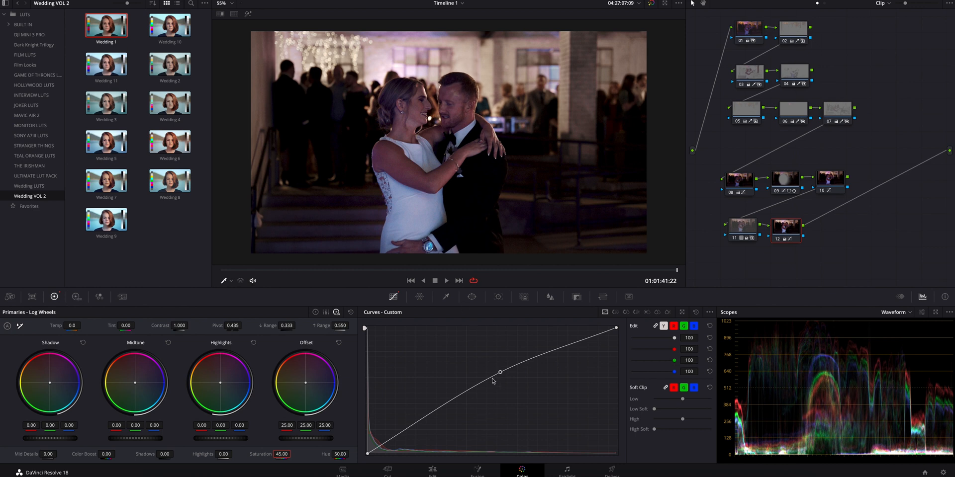
Step: Select nodes 09 to 12 together and switch them off and on to compare the look before and after
left_click_drag(846, 252, 790, 202)
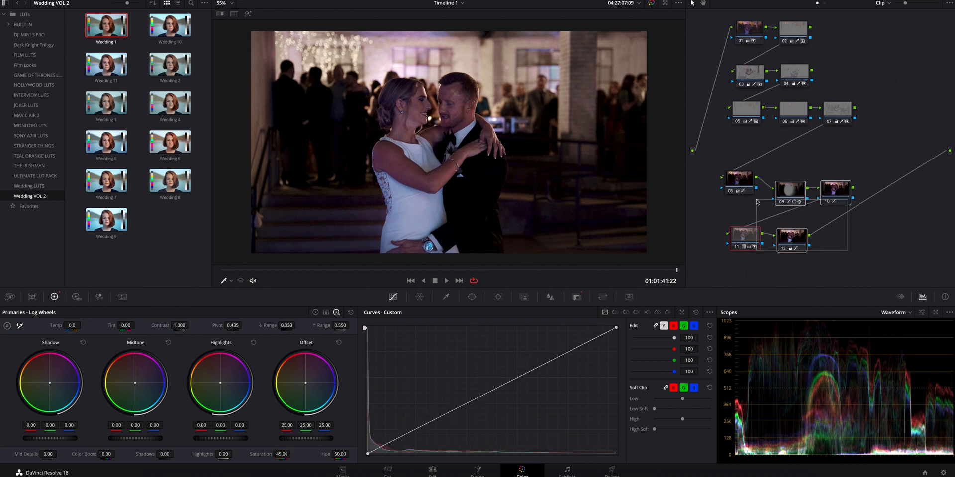
left_click_drag(867, 267, 732, 205)
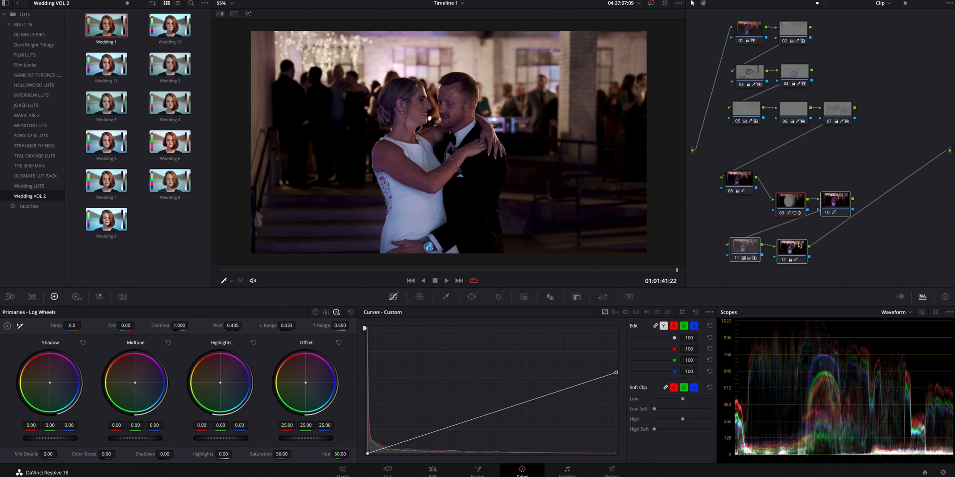
key("ctrl+d")
key("ctrl+d")
key("ctrl+d")
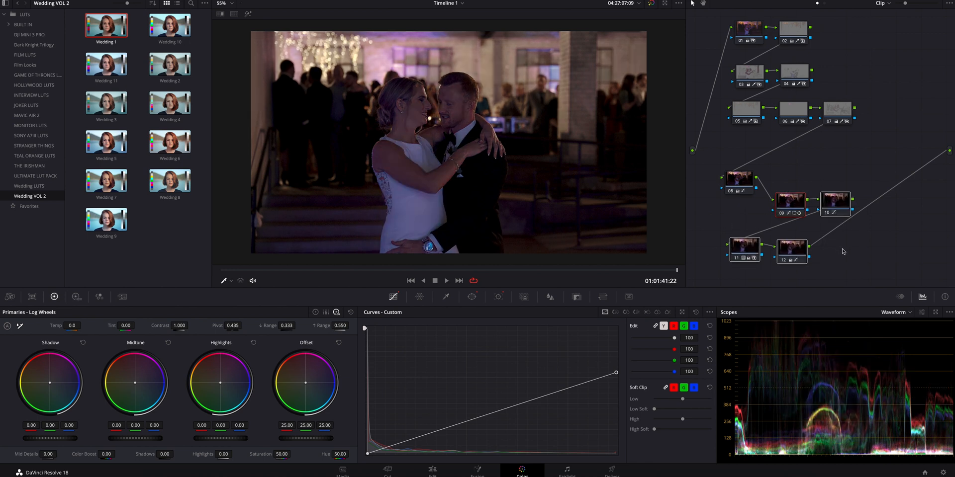
key("ctrl+d")
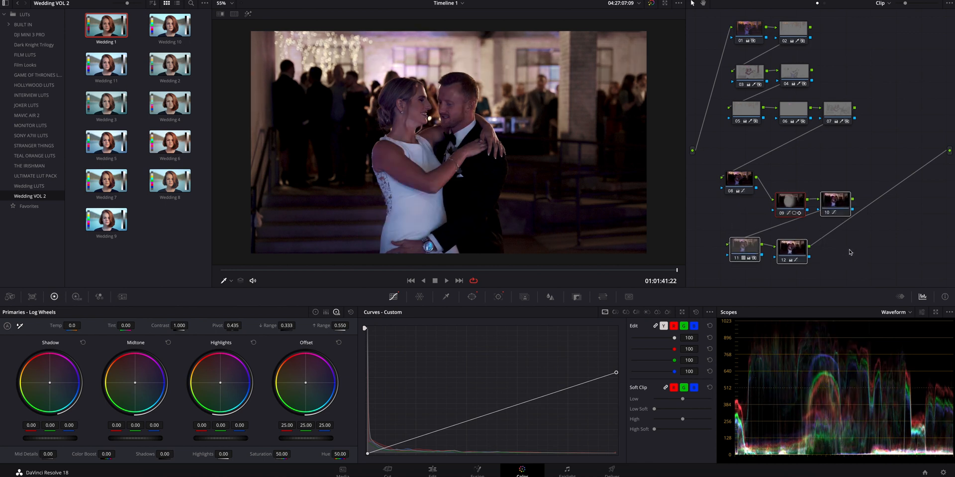
Step: Lower the white point of node 09's custom curve slightly, and switch nodes 09 to 12 off and on to compare the look
left_click(850, 252)
left_click_drag(616, 374, 617, 377)
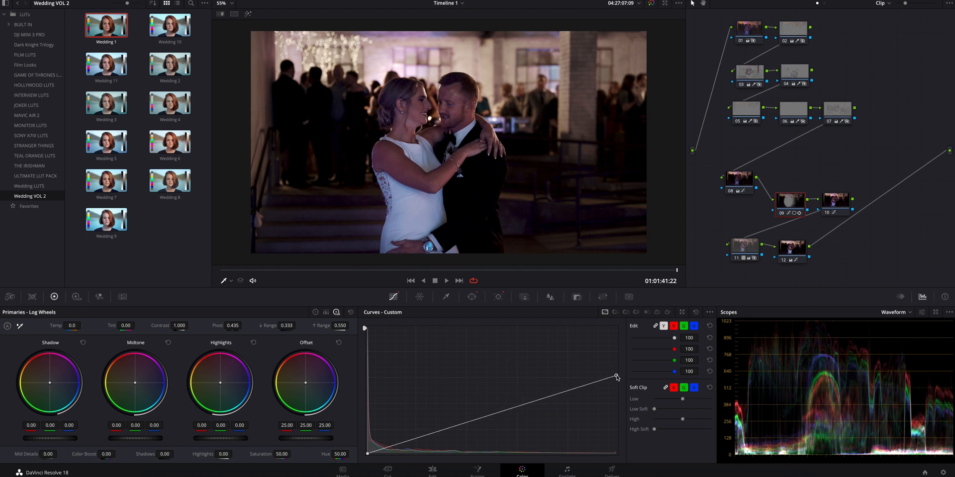
left_click_drag(877, 259, 741, 193)
key("ctrl+d")
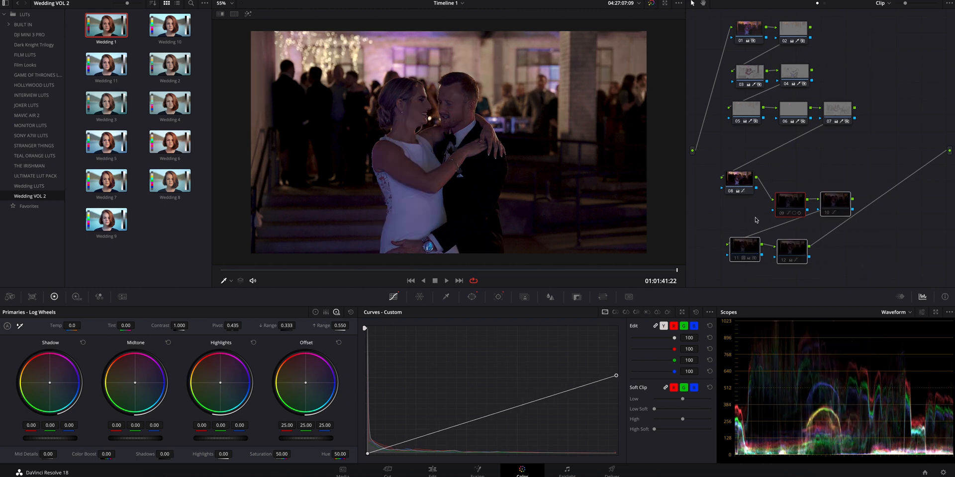
key("ctrl+d")
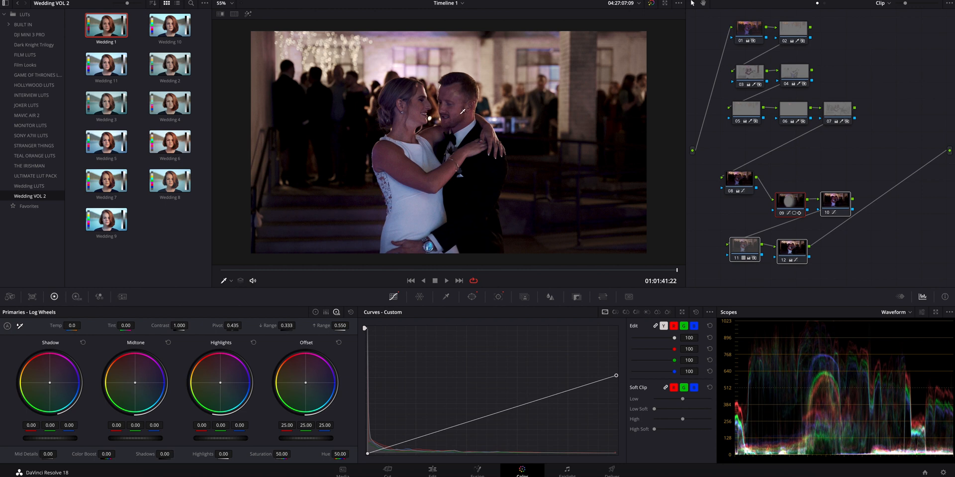
key("ctrl+d")
key("ctrl+d")
key("ctrl+d")
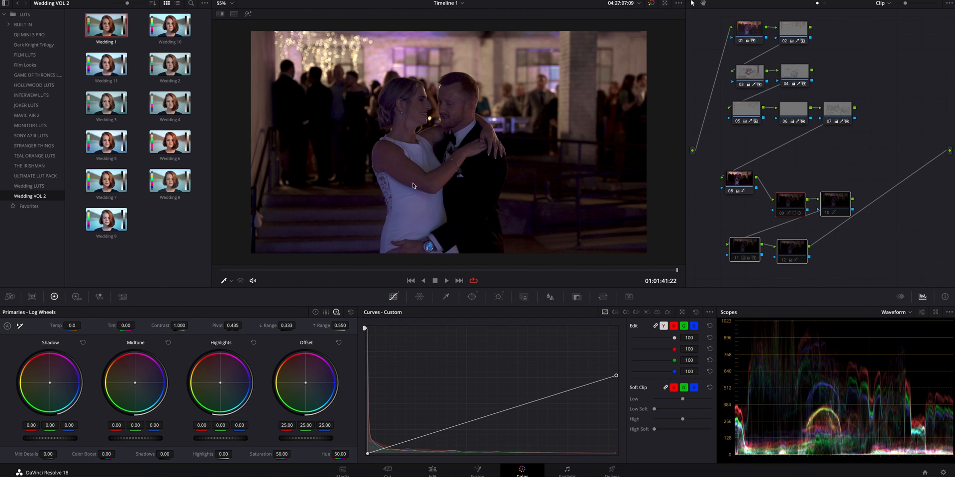
key("super+d")
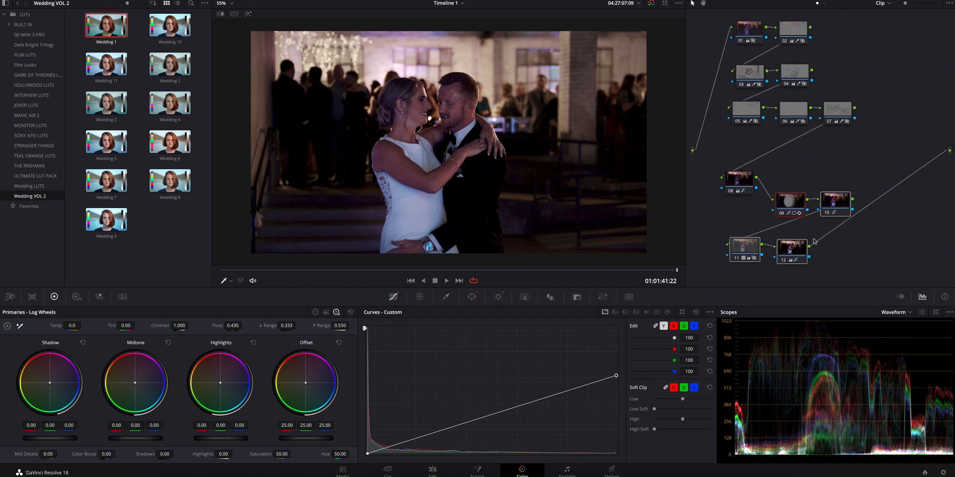
Step: Shift nodes 08 to 12 up in the node graph, toggle them to compare the grade, and move node 08 back closer to node 09
left_click_drag(884, 277, 741, 178)
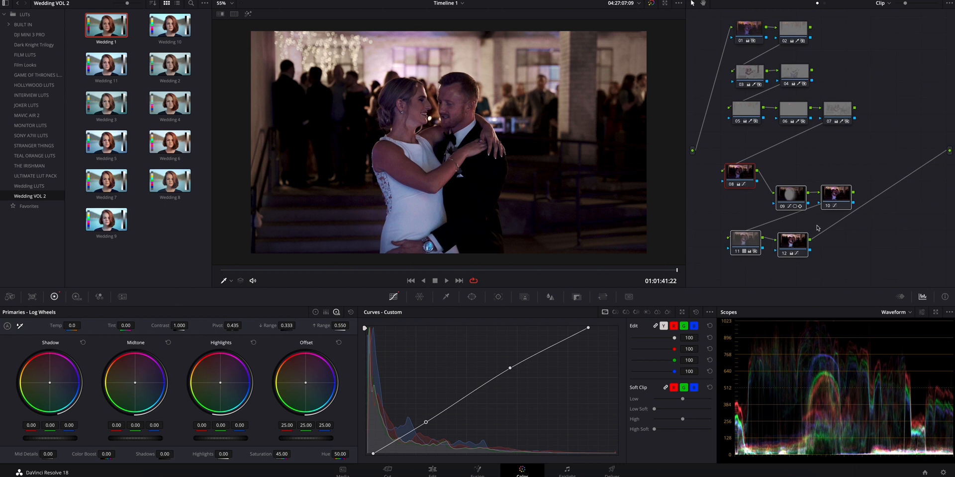
key("ctrl+d")
key("ctrl+d")
key("ctrl+d")
key("ctrl+d")
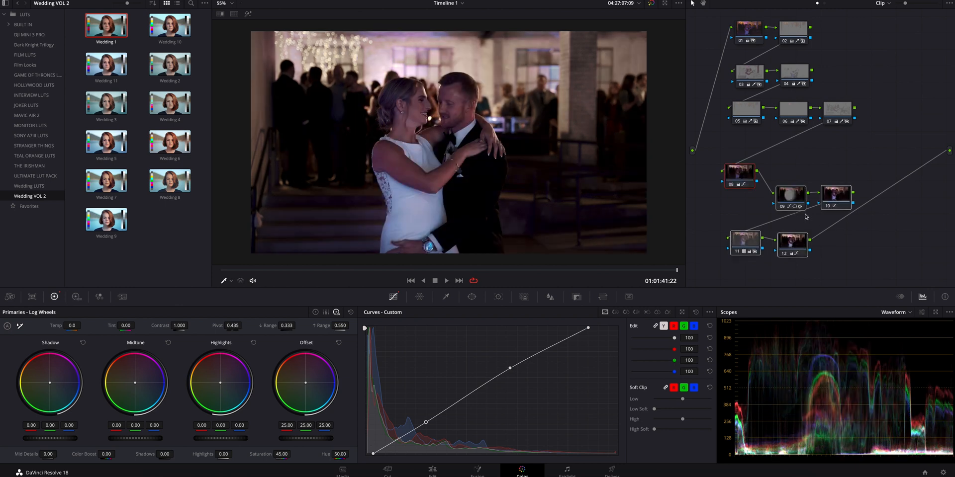
left_click(805, 218)
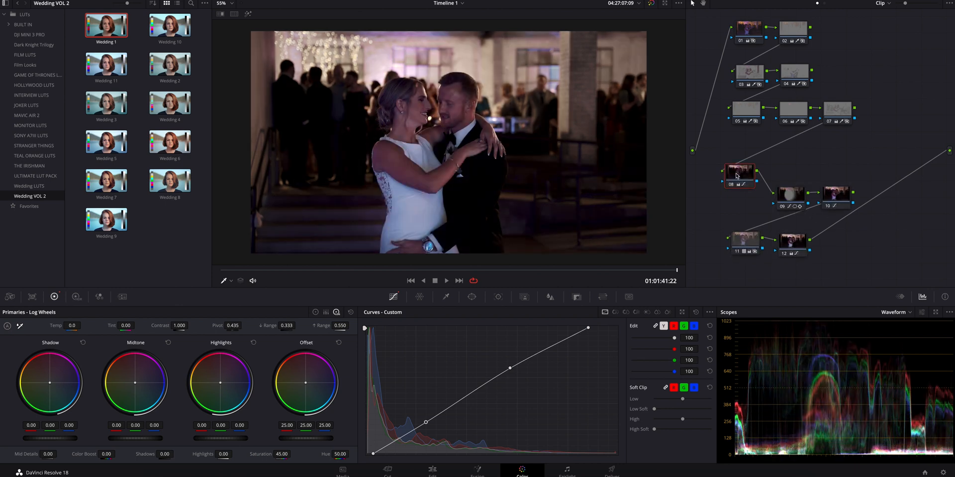
left_click_drag(736, 173, 740, 183)
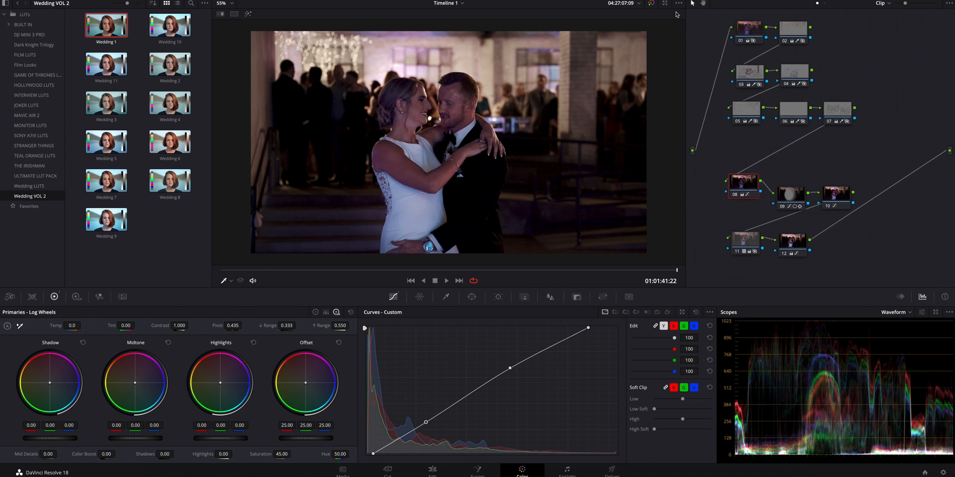
Step: Bypass all color grades and restore them to compare the original dance clip with the finished grade
left_click(651, 4)
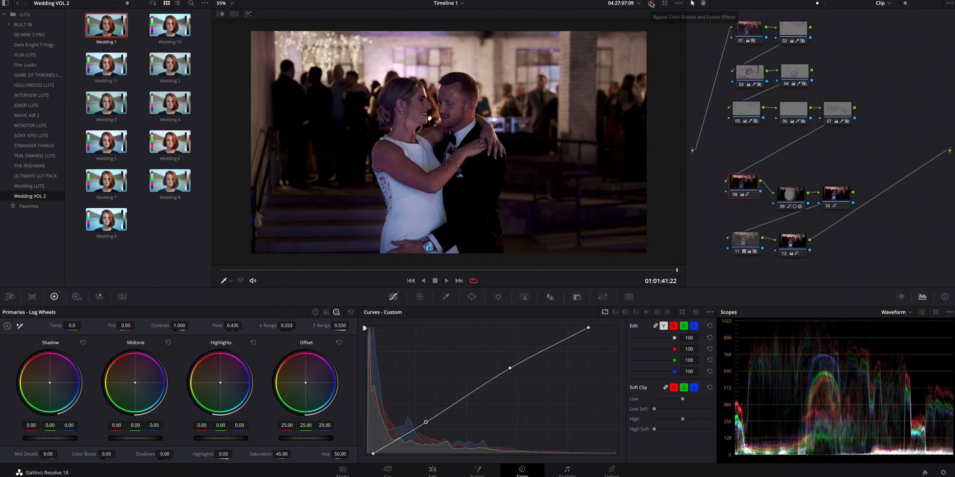
left_click(651, 4)
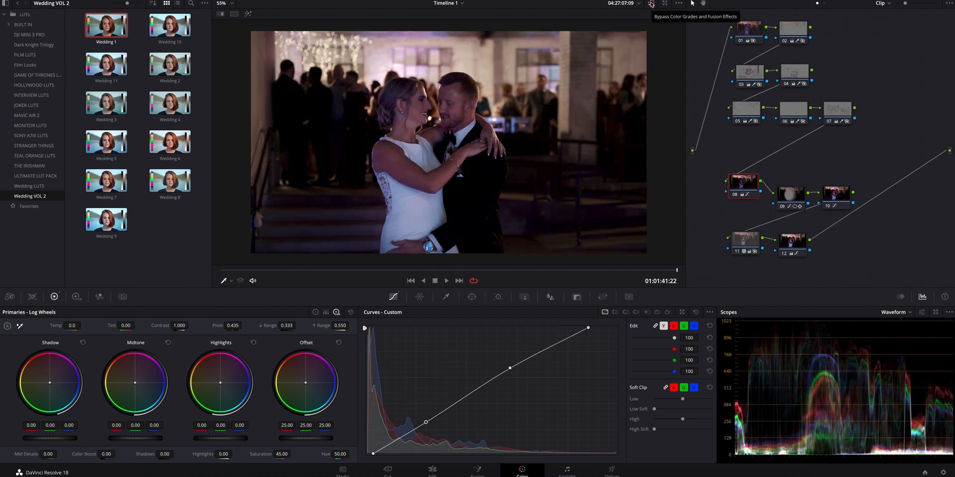
left_click(651, 4)
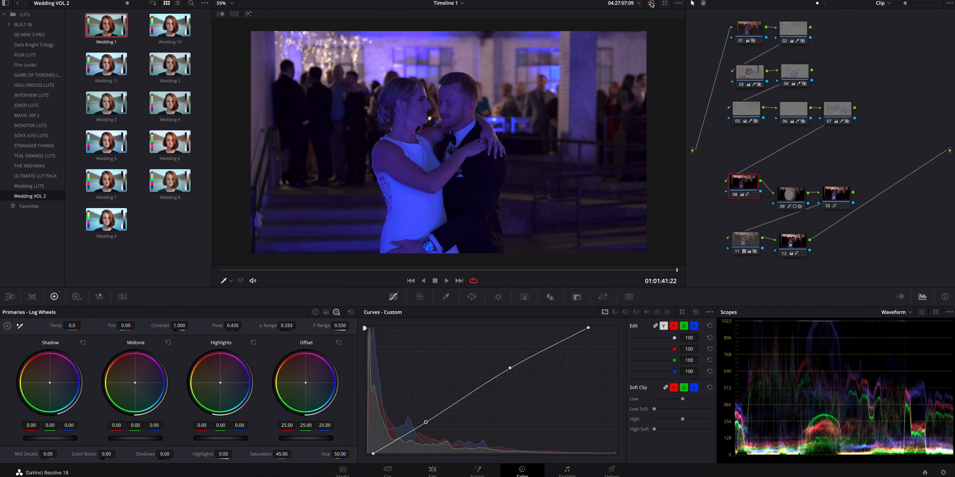
left_click(651, 4)
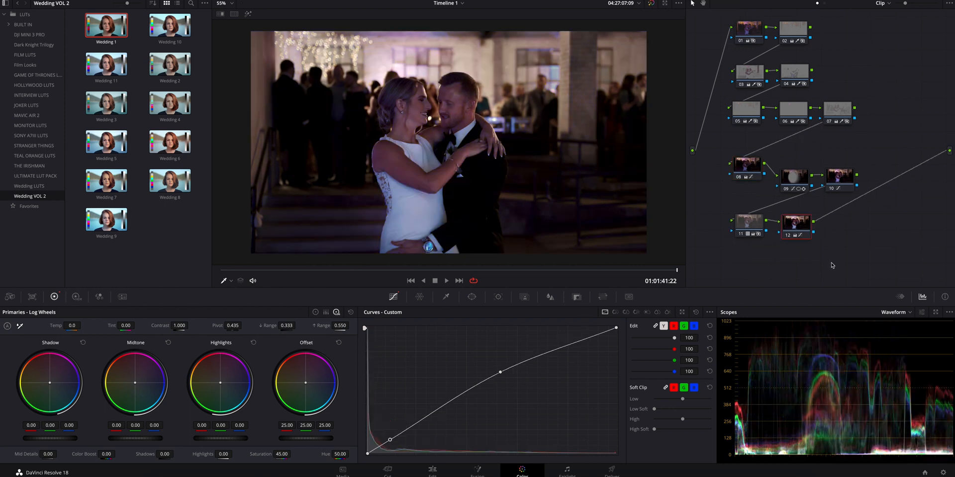
Step: Add serial node 13 after node 12, apply the Wedding 8 LUT to it and reduce its key output gain to about 0.13
key("alt+s")
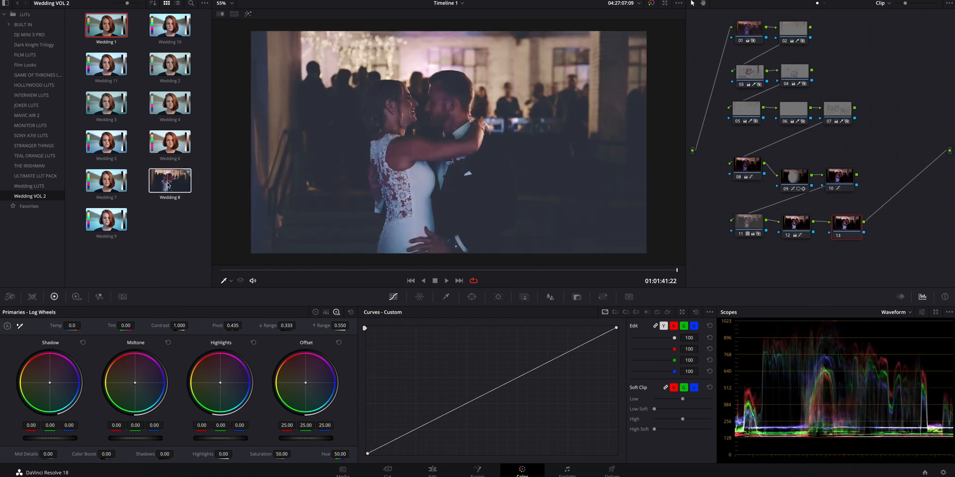
left_click_drag(167, 187, 463, 155)
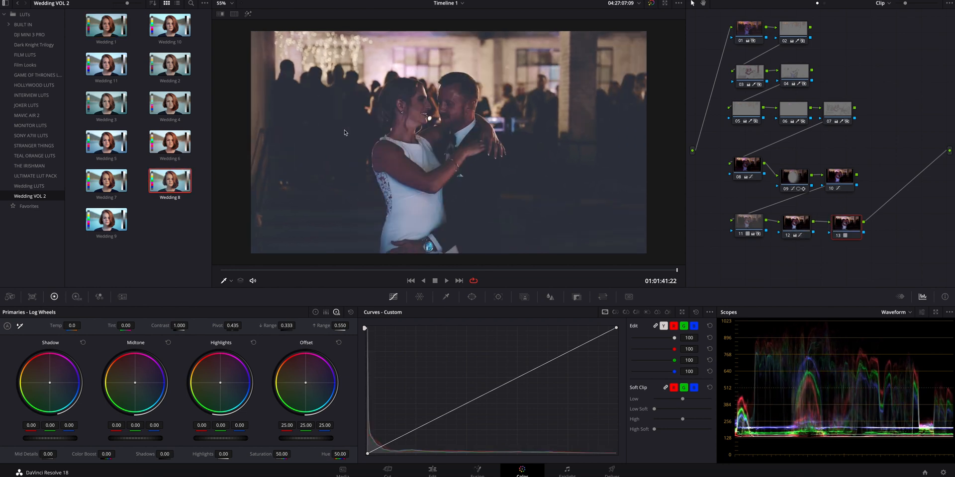
left_click(576, 297)
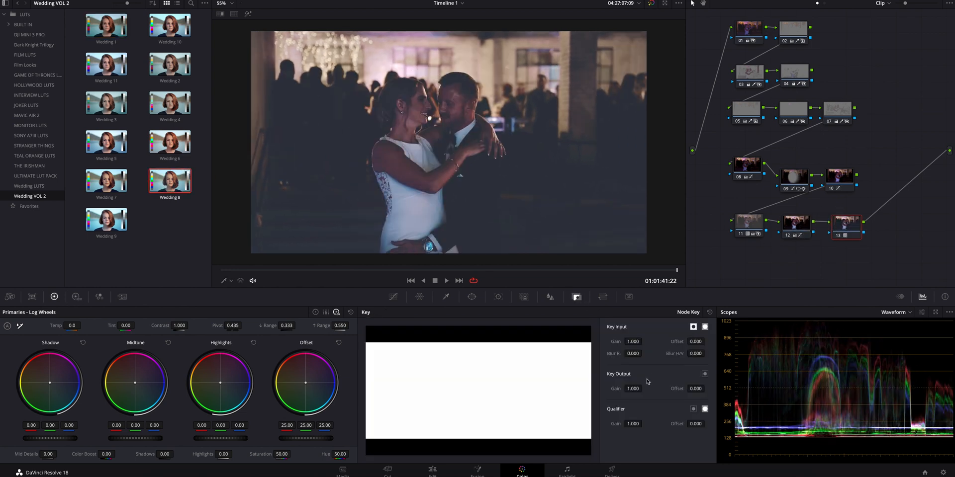
mouse_move(636, 390)
left_mouse_down()
mouse_move(623, 385)
mouse_move(644, 389)
left_mouse_up()
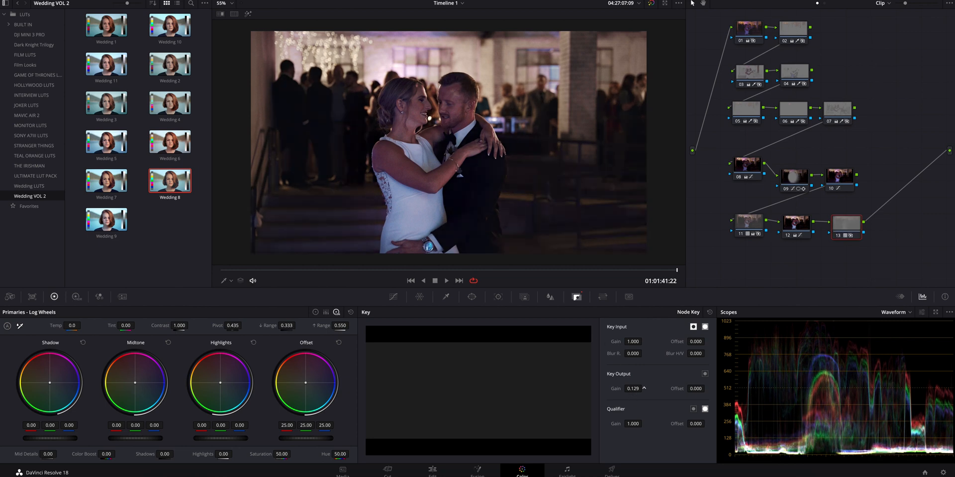
left_click_drag(643, 389, 643, 389)
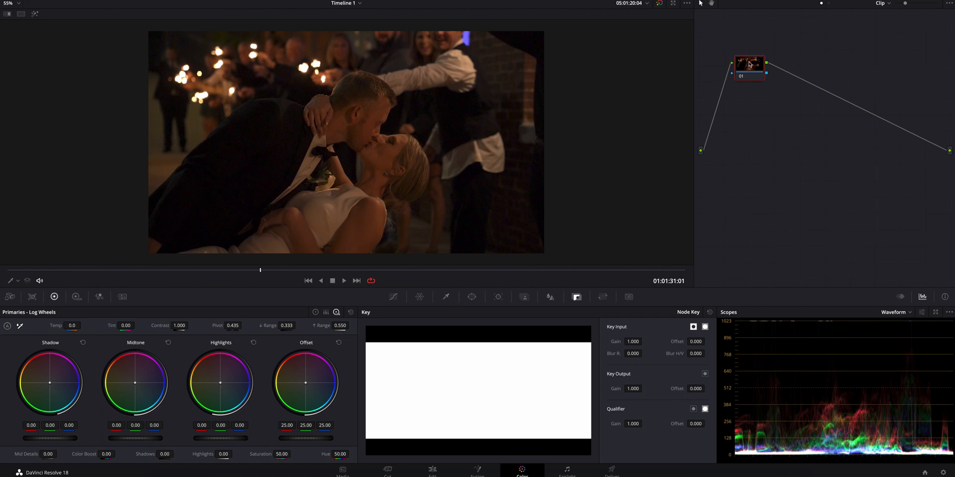
Step: White balance node 01 of the sparkler kiss clip from the bride's white dress and set the node's key output gain to 0.8
left_click_drag(750, 64, 749, 66)
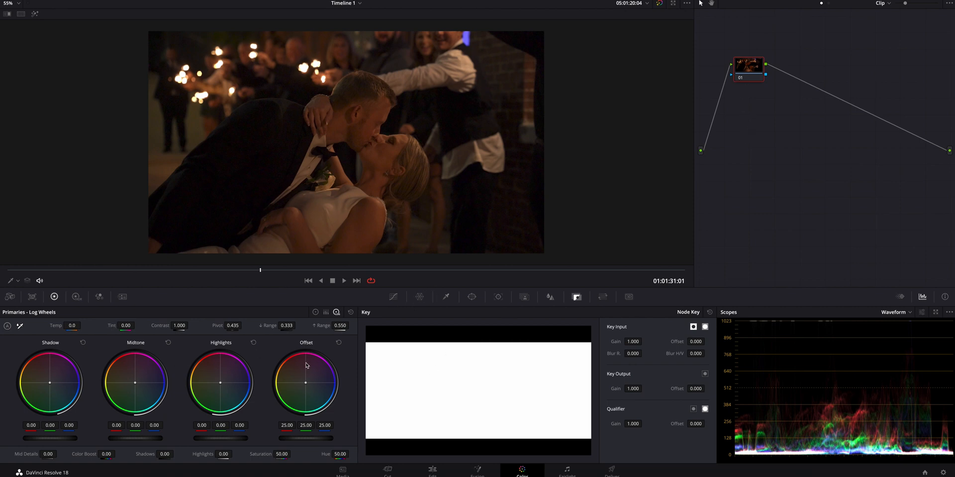
left_click(21, 327)
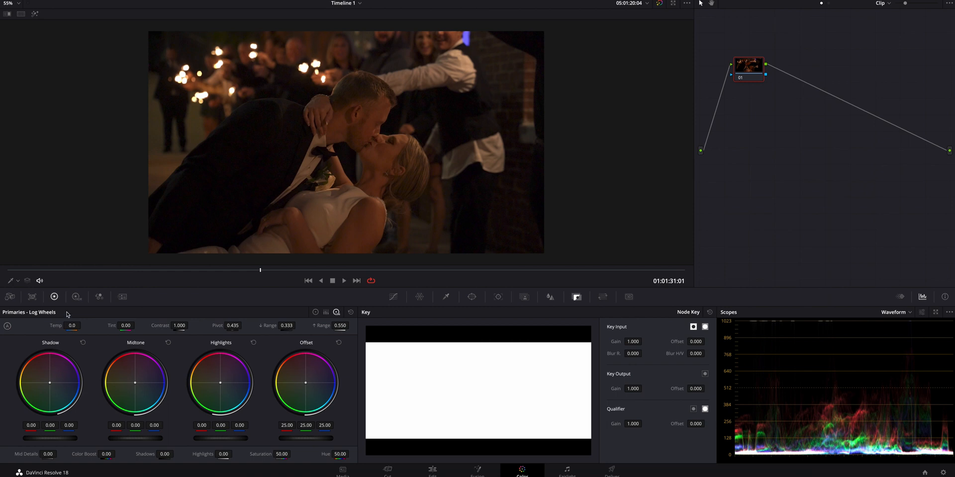
left_click(334, 217)
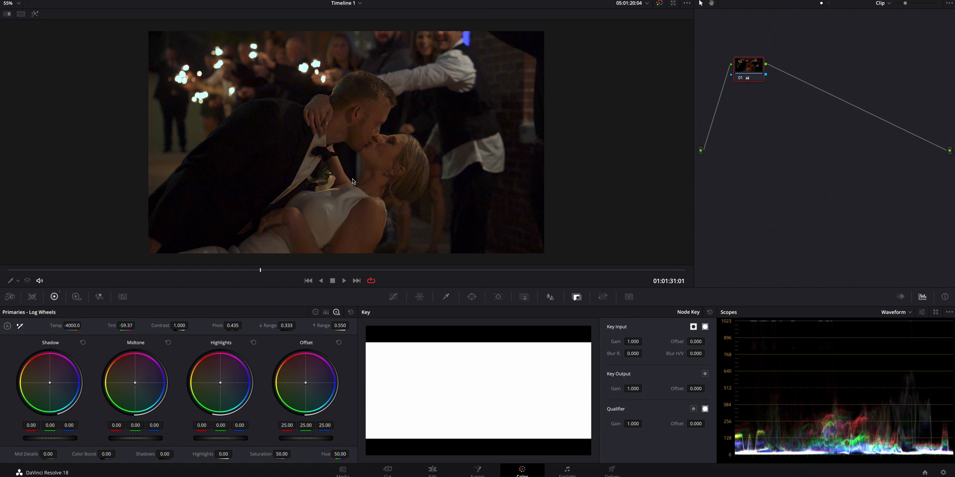
left_click(740, 78)
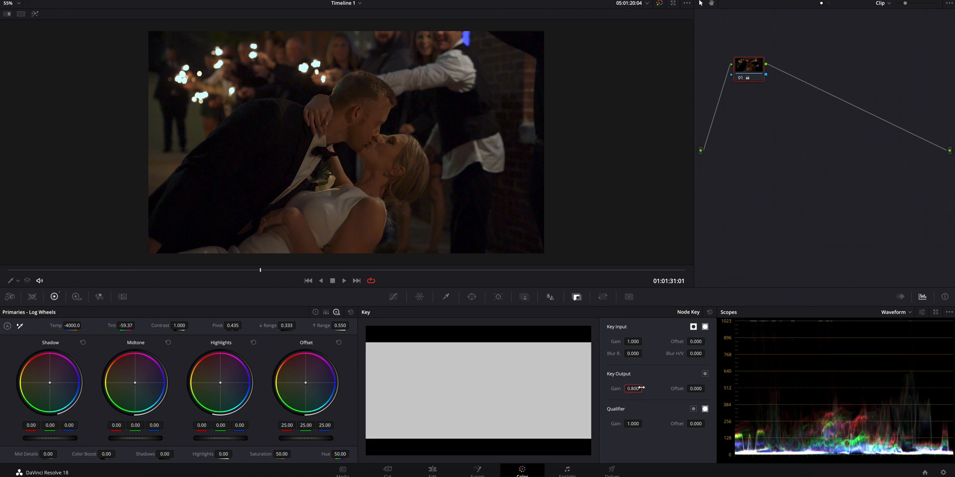
Step: Add serial node 02 after node 01, and set its tint to 16.50 and its temperature to -1110
key("alt+s")
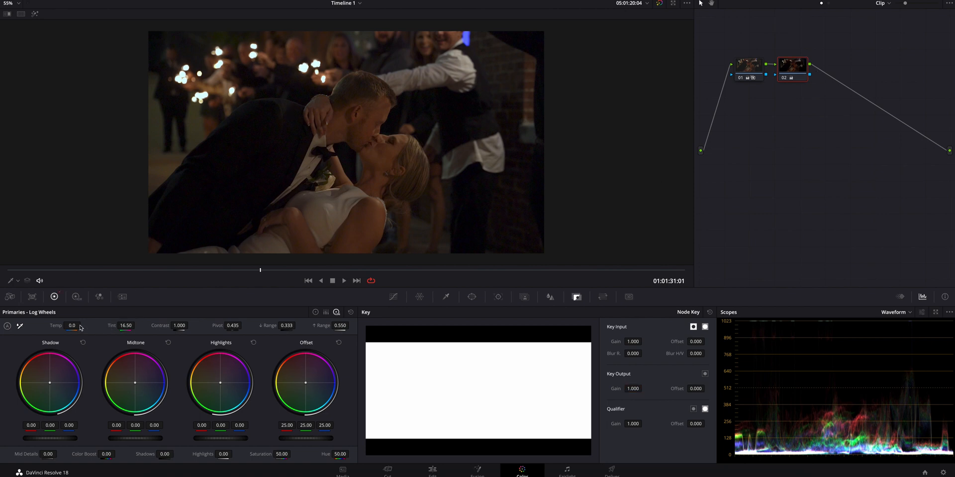
left_click_drag(77, 327, 71, 327)
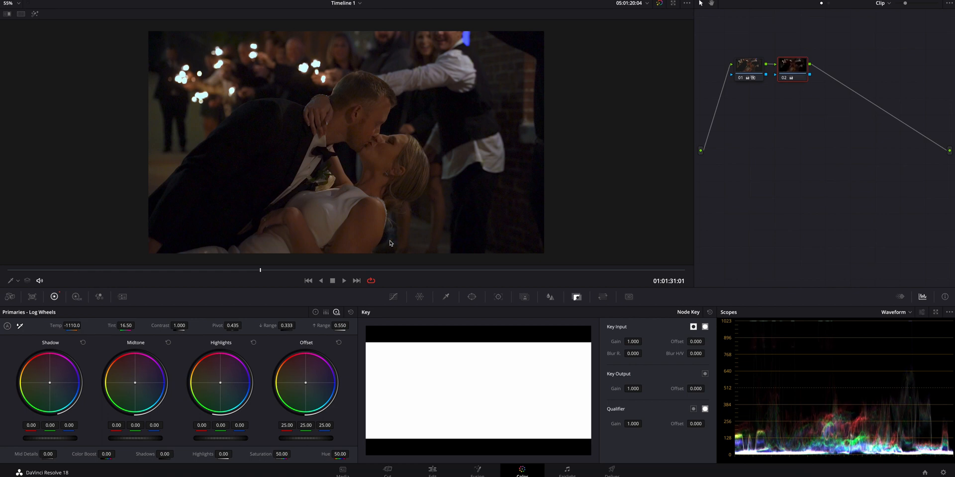
Step: Add serial node 03 after node 02, place it below node 01 and set its saturation to 0
key("alt+s")
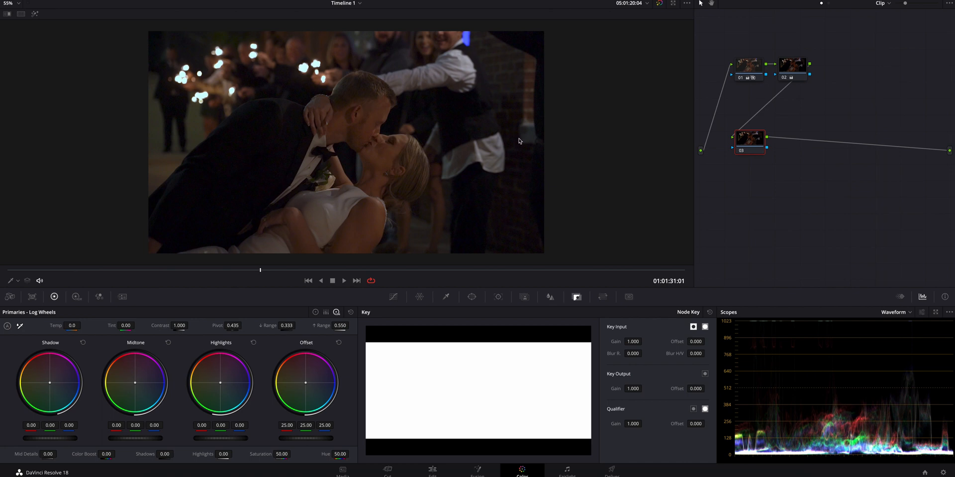
left_click_drag(751, 132, 750, 124)
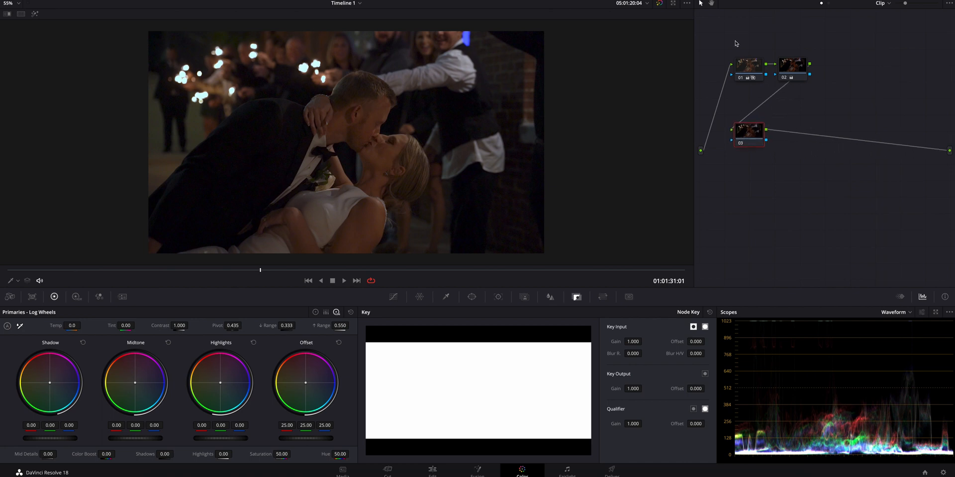
left_click_drag(736, 43, 793, 84)
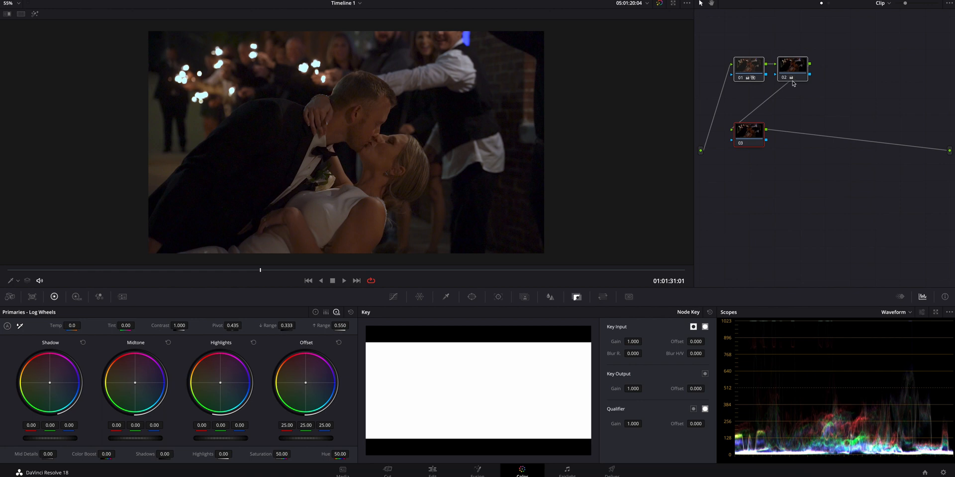
left_click(748, 133)
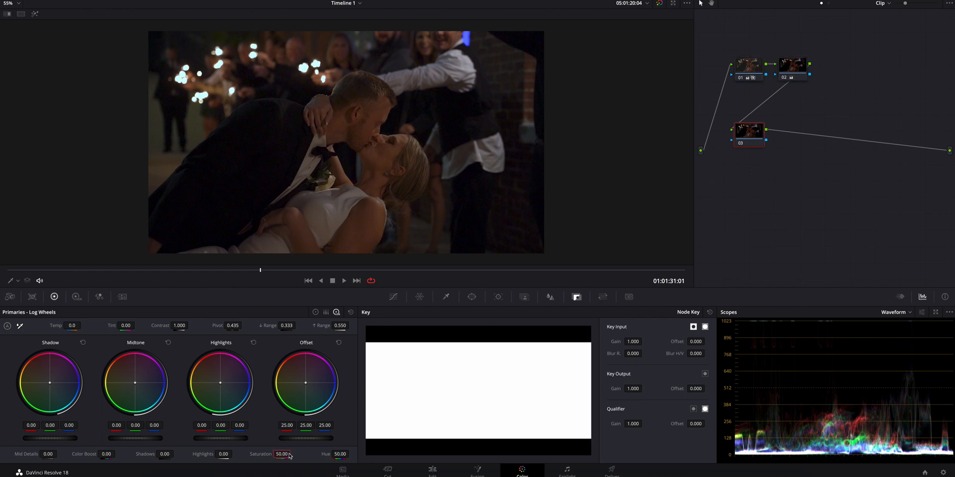
type("0")
key("Return")
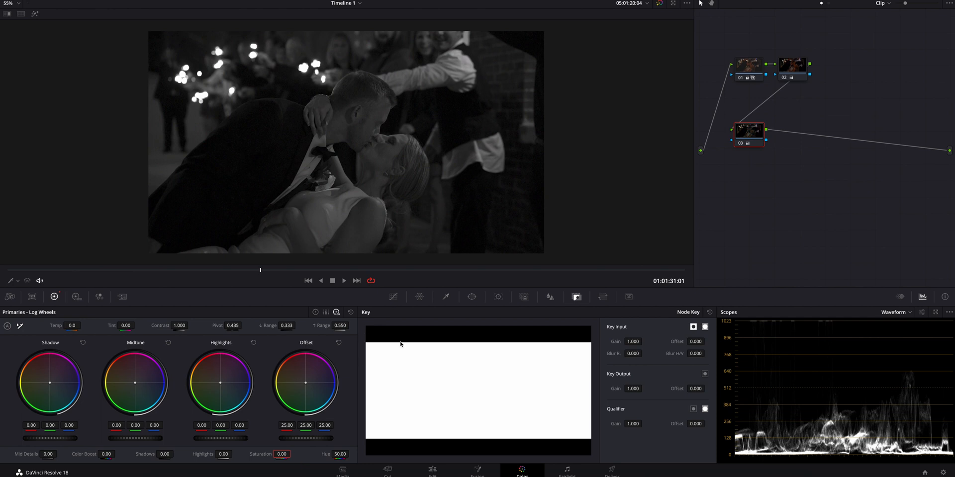
Step: Add contrast with node 03's custom curve by moving the black and white points inward and lifting the midtones
left_click(393, 297)
left_click_drag(368, 454, 373, 454)
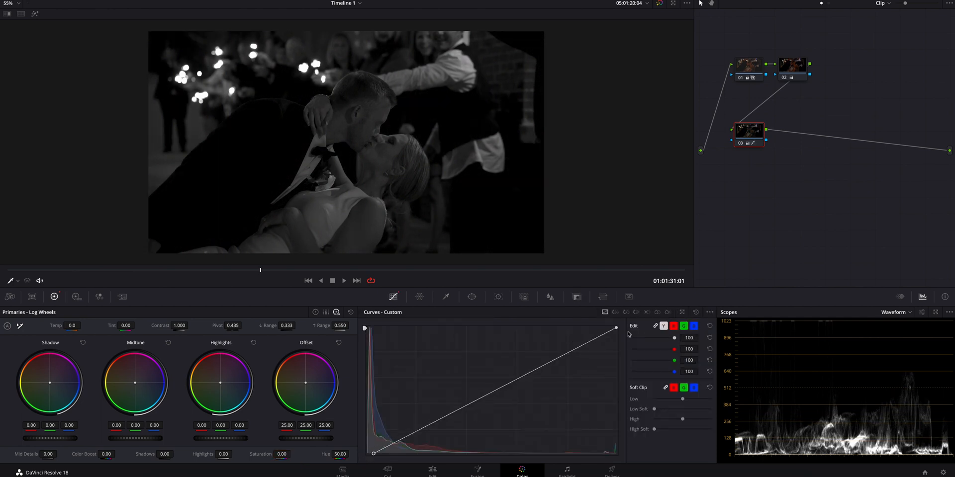
left_click_drag(616, 328, 562, 325)
left_click_drag(486, 380, 484, 370)
left_click_drag(419, 421, 419, 421)
Step: Try saturation values of 45 and 40 on node 03, move the node closer to node 01 and set its saturation to 50
left_click(281, 454)
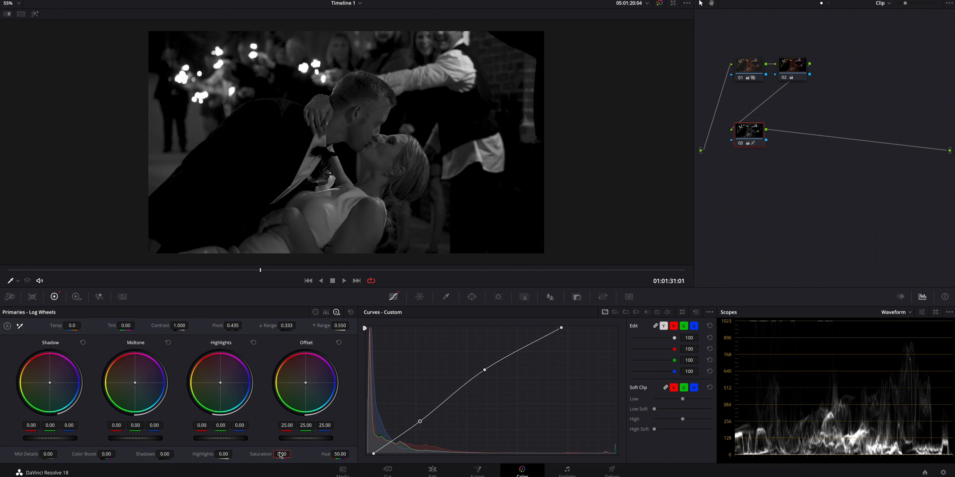
type("45")
key("Return")
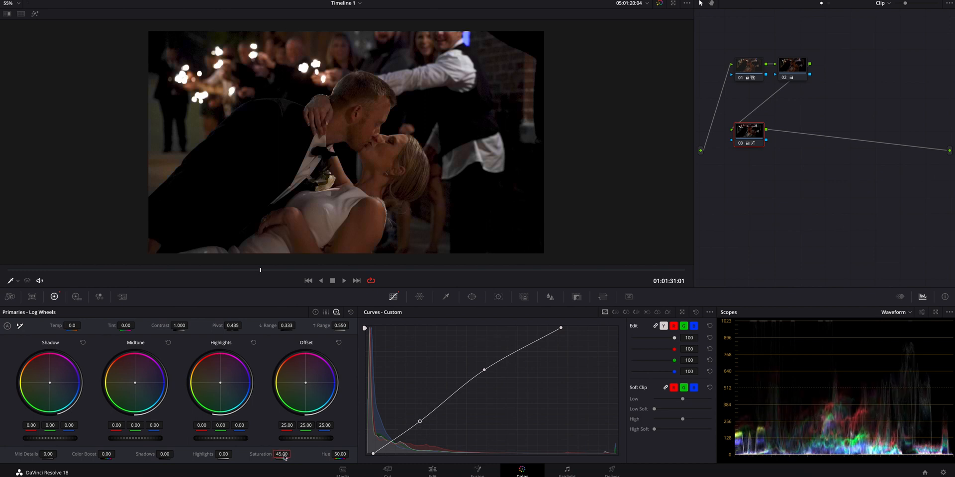
type("40")
key("Return")
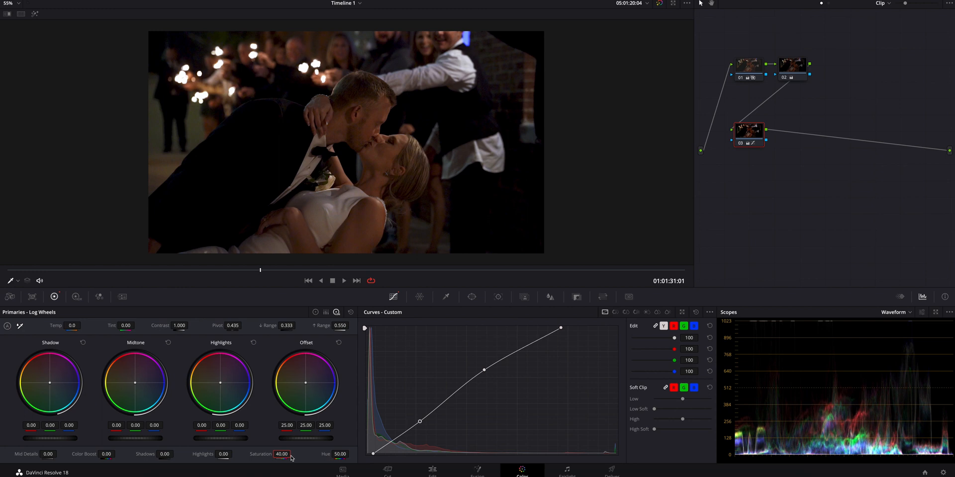
left_click_drag(751, 138, 748, 124)
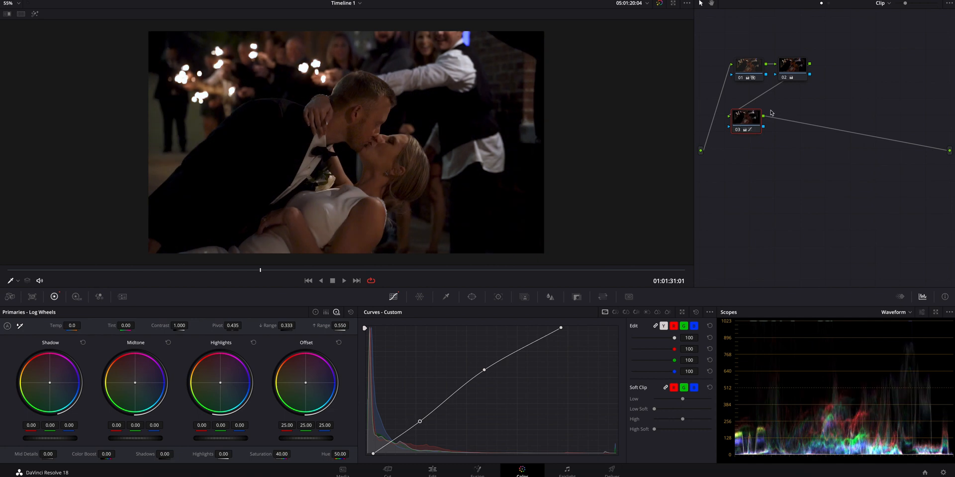
double_click(279, 453)
type("45")
key("Return")
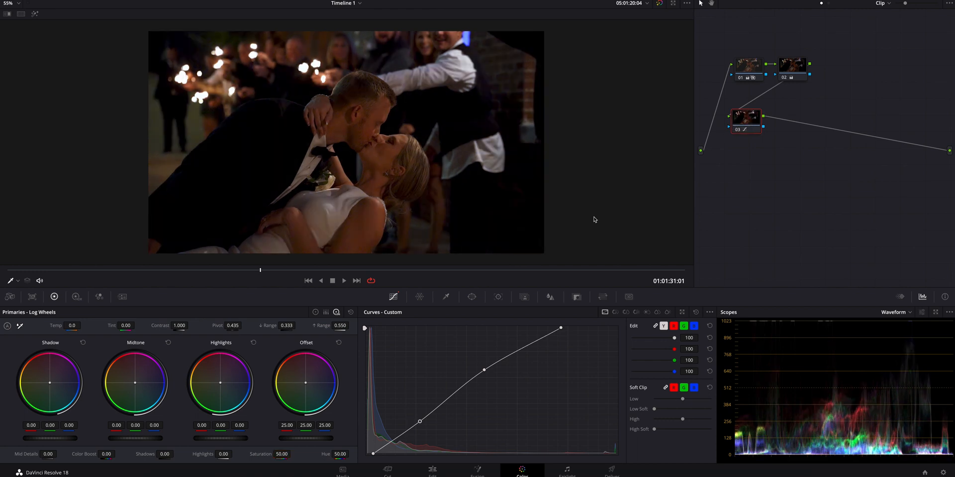
Step: Set node 03's saturation to 40
double_click(282, 453)
type("40")
key("Return")
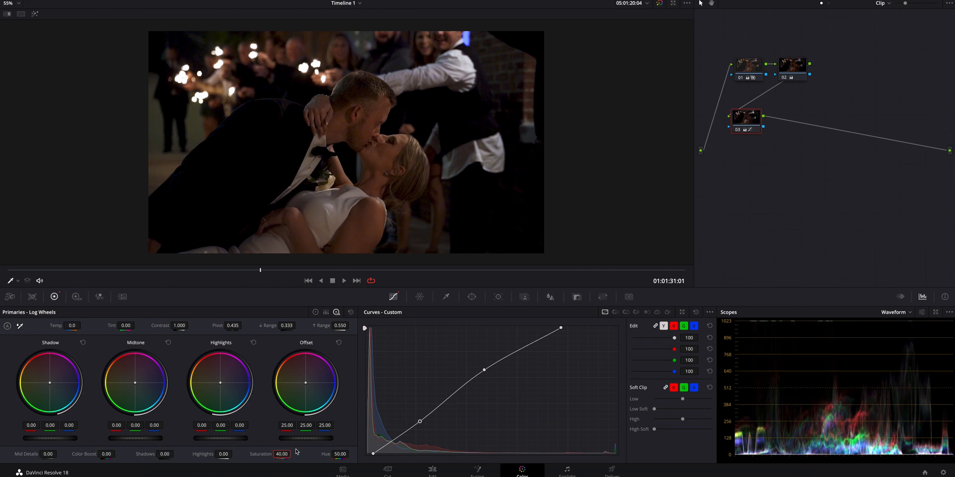
Step: Add serial node 04 after node 03, place it below node 03 and apply the Wedding 5 LUT from Wedding VOL 2 to it
key("alt+s")
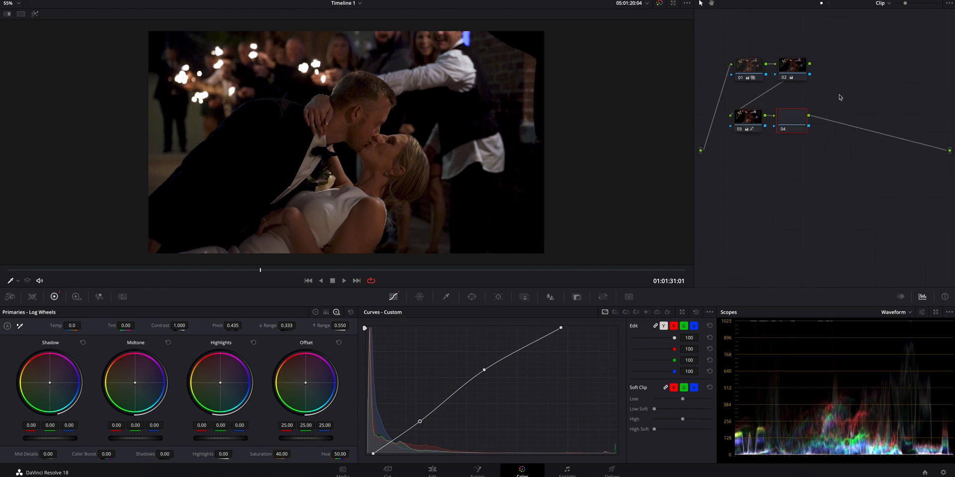
left_click_drag(797, 116, 750, 169)
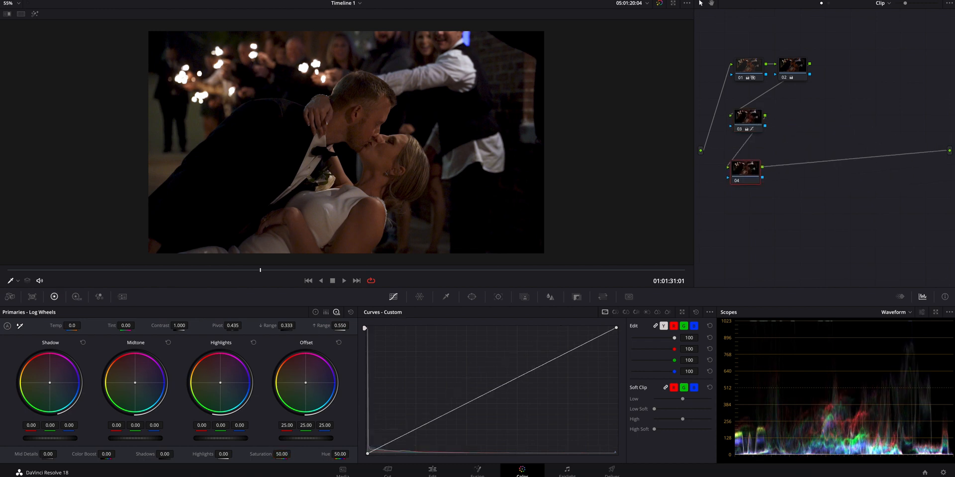
left_click(50, 0)
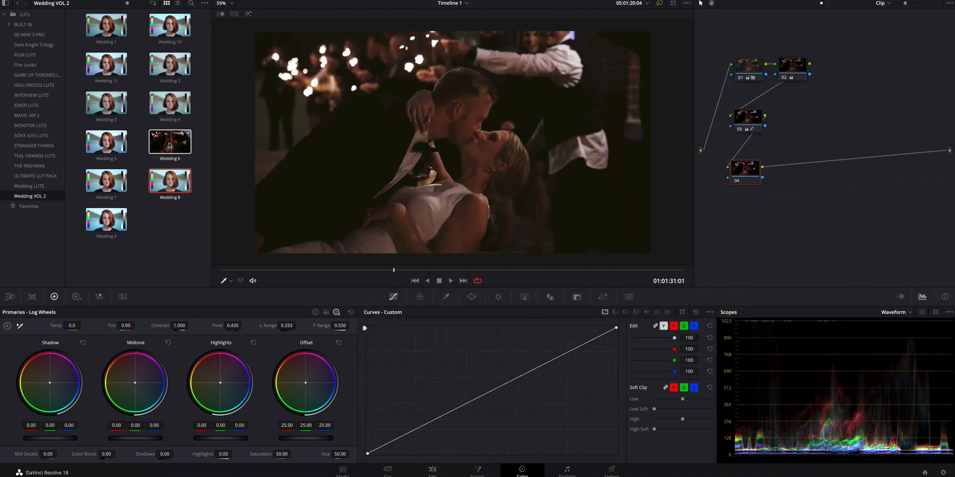
left_click_drag(106, 142, 744, 170)
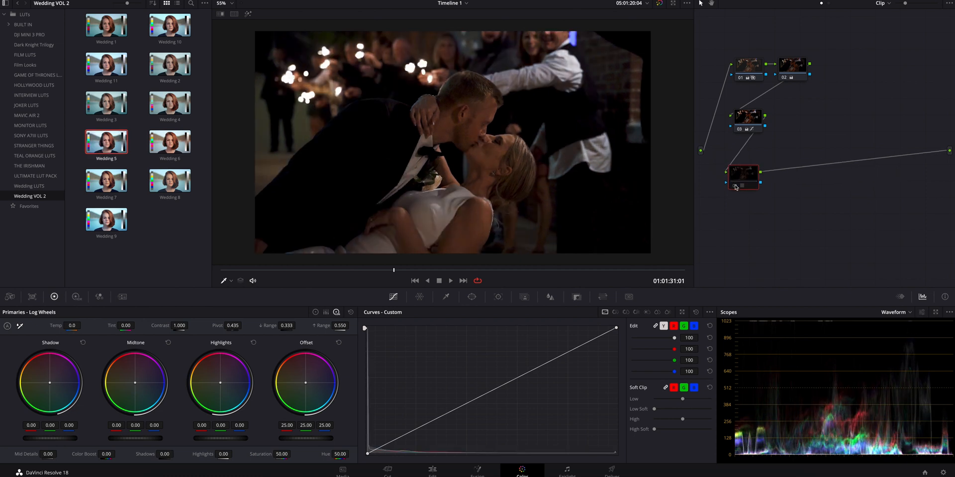
Step: Weaken the LUT by setting node 04's key output gain to 0.800
left_click(576, 297)
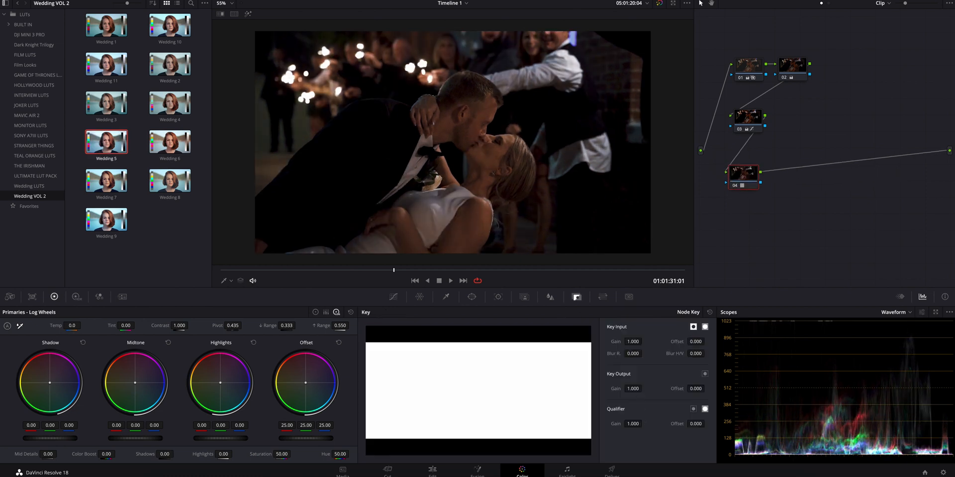
left_click(638, 391)
type("8")
key("Return")
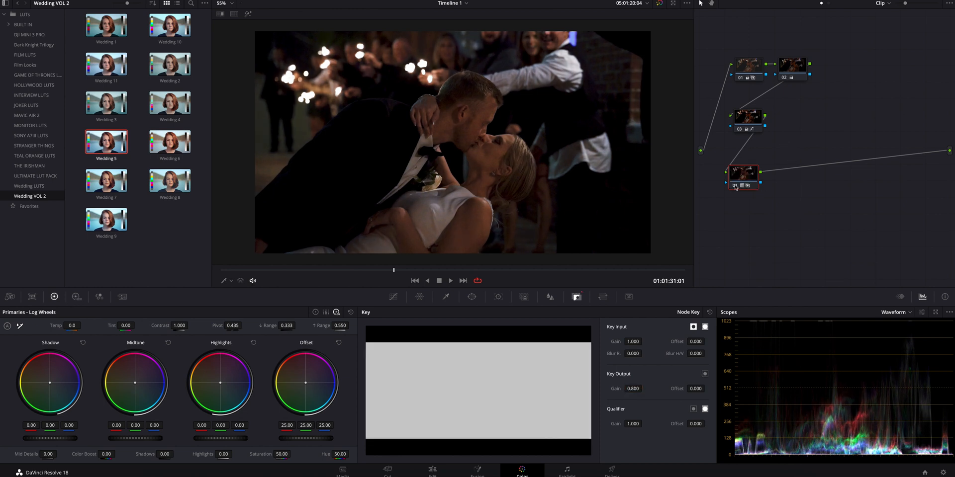
Step: Add serial node 05 with an inverted circular window over the kissing couple, rotated about 37.67 with softness about 5.33
key("alt+s")
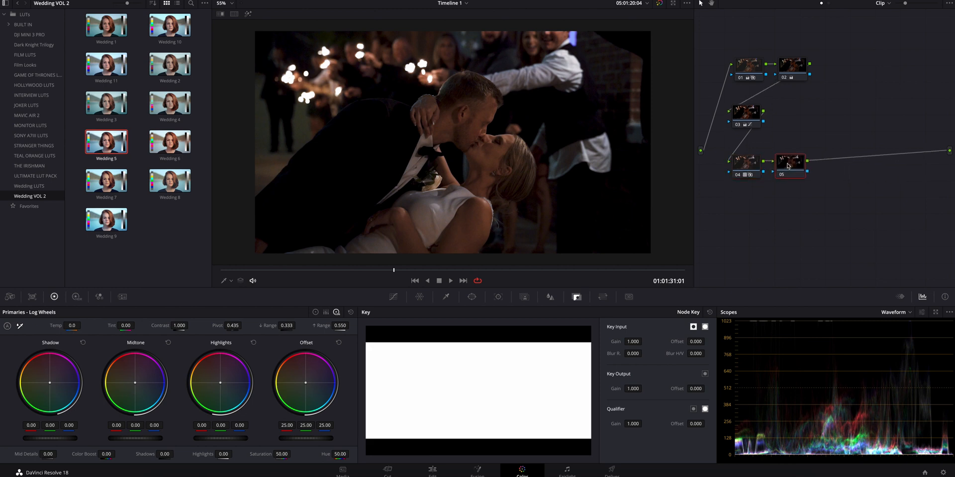
left_click(471, 296)
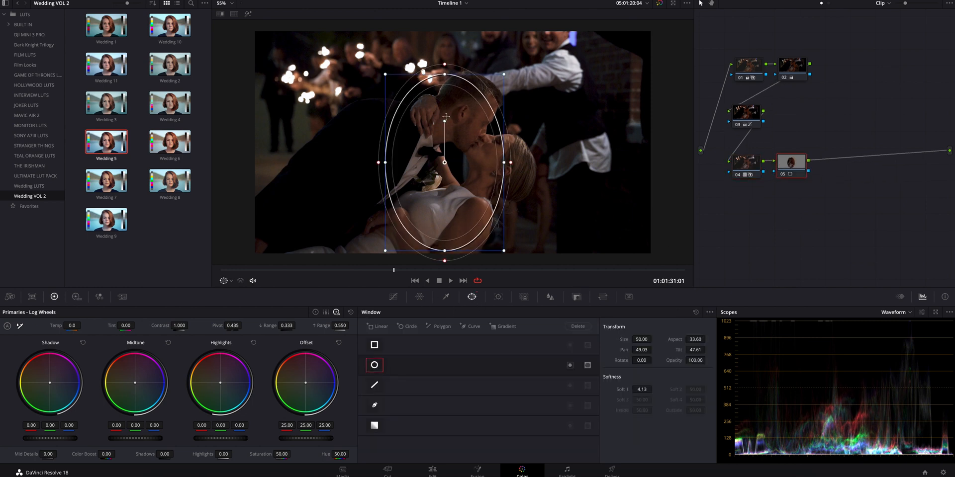
left_click_drag(444, 120, 480, 158)
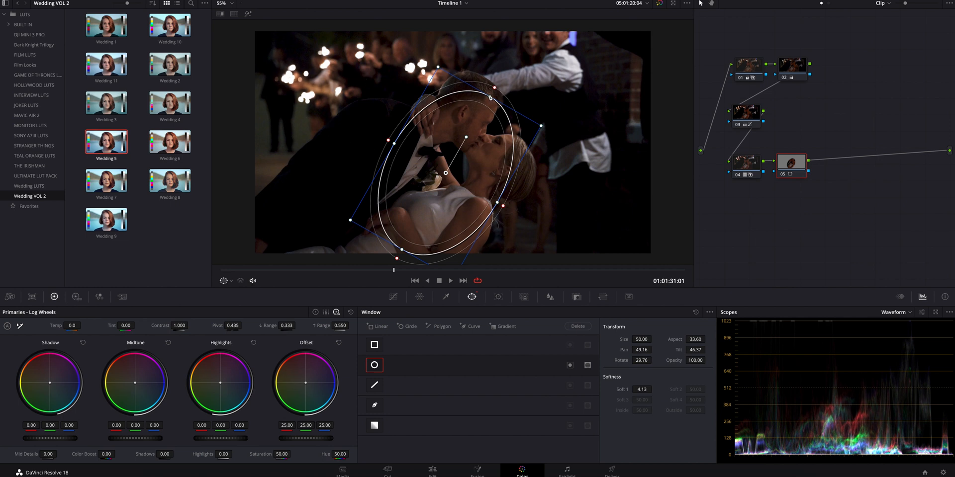
left_click_drag(490, 96, 496, 117)
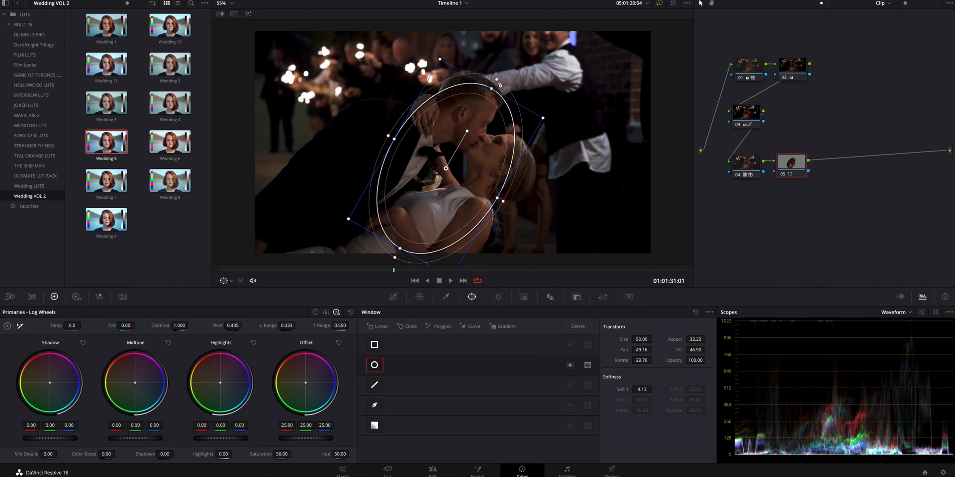
left_click_drag(497, 81, 500, 78)
left_click_drag(467, 200, 472, 201)
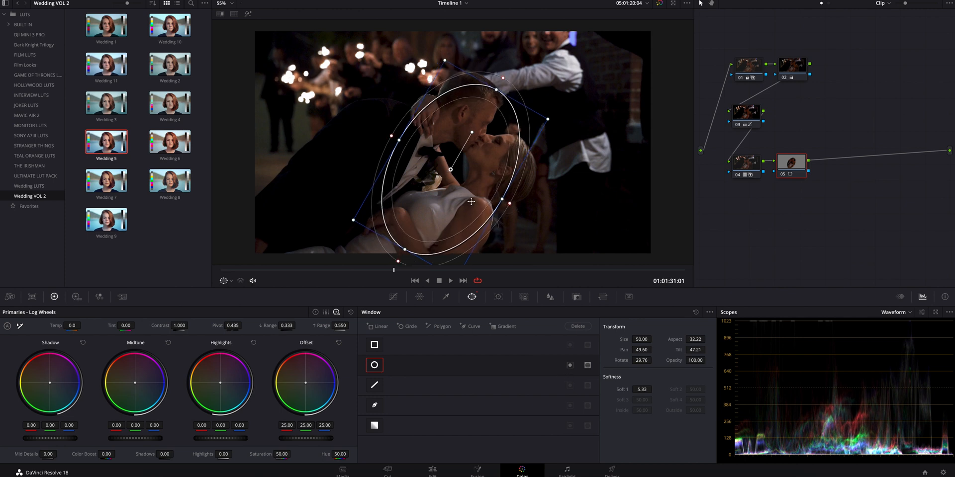
left_click_drag(472, 132, 492, 160)
left_click(570, 365)
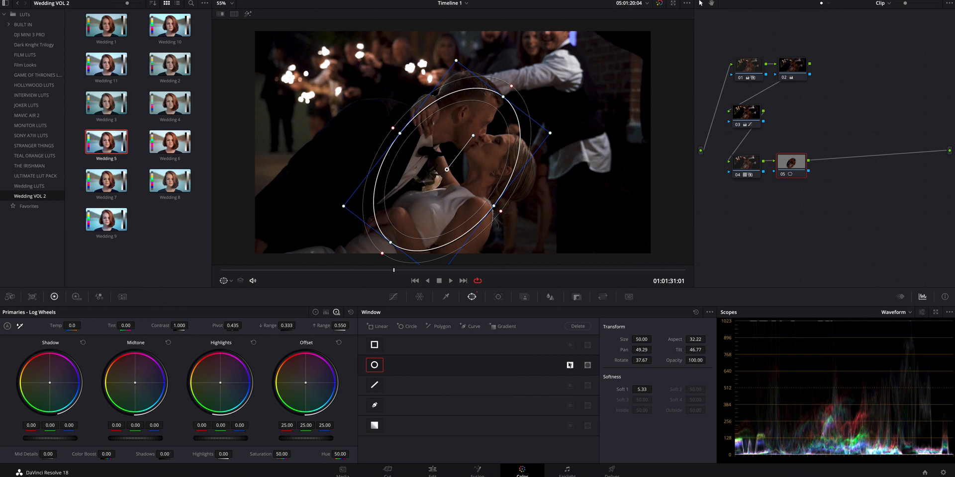
Step: With the highlight view on, refine node 05's window around the couple to size about 51.18 and aspect about 32.28, then hide the highlight
key("shift+h")
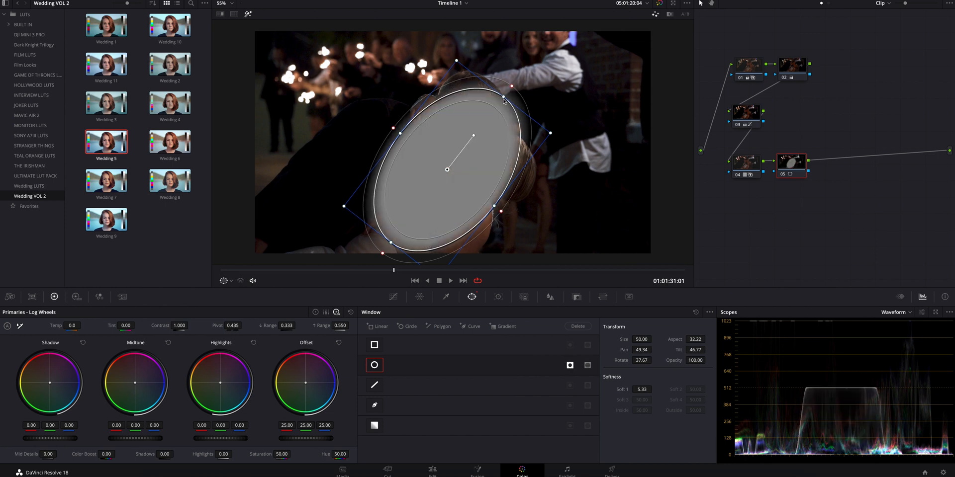
left_click_drag(503, 98, 508, 91)
left_click_drag(441, 219, 434, 230)
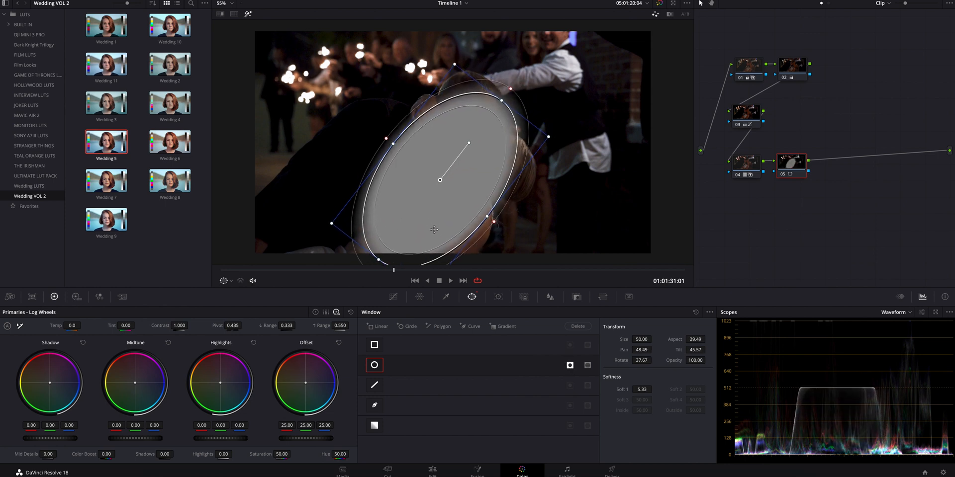
left_click_drag(487, 219, 491, 217)
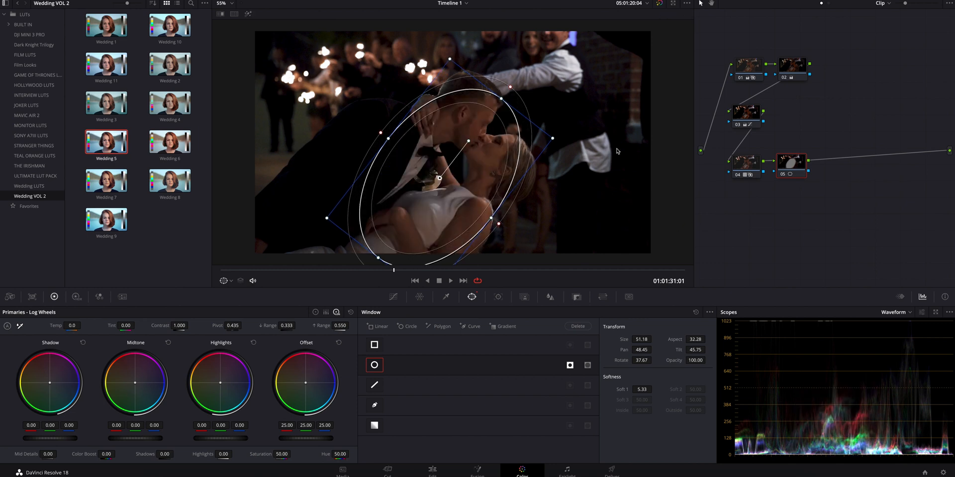
Step: Darken the area around the couple by lowering the white point of node 05's custom curve to about two-thirds height
left_click(392, 297)
left_click_drag(616, 330, 626, 371)
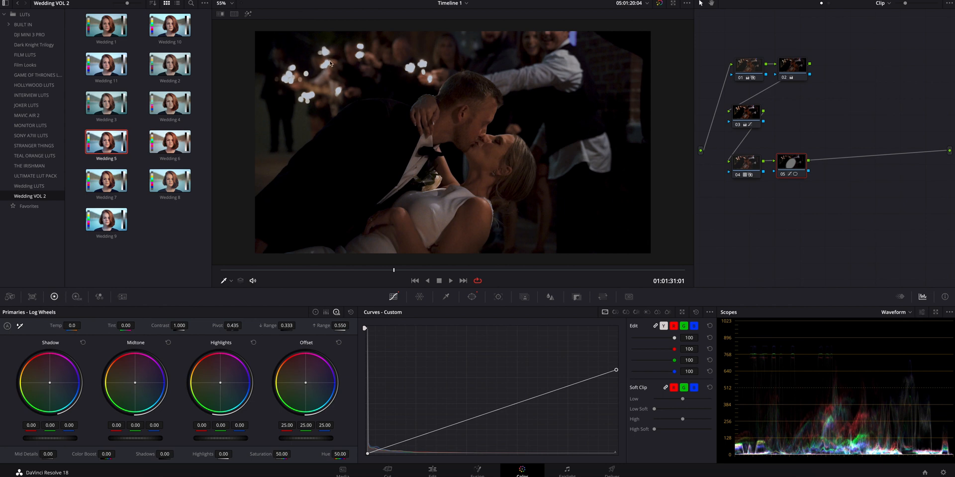
mouse_move(617, 373)
left_mouse_down()
mouse_move(621, 328)
mouse_move(622, 367)
mouse_move(631, 363)
mouse_move(624, 320)
mouse_move(625, 373)
left_mouse_up()
Step: Add serial node 06 after node 05, raise the upper part of its custom curve and anchor the shadows with a lower point
key("alt+s")
left_click(537, 367)
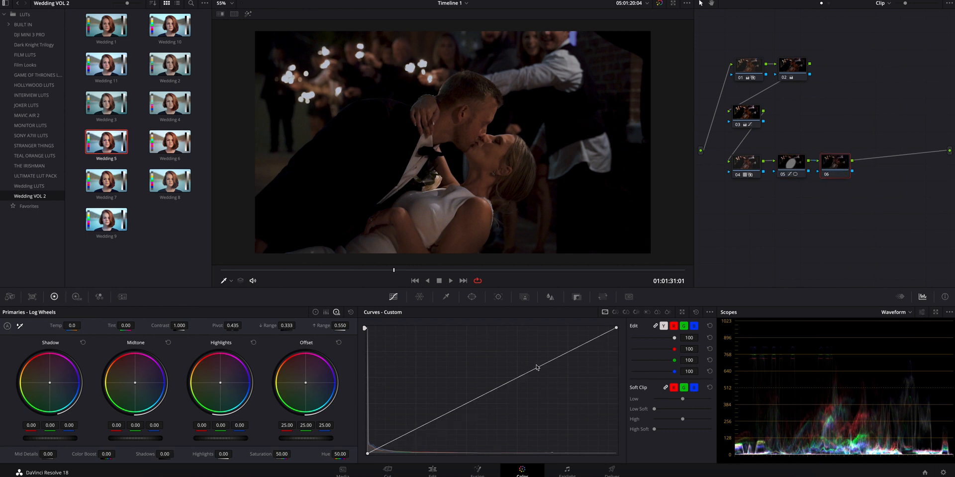
mouse_move(537, 367)
left_mouse_down()
mouse_move(537, 343)
mouse_move(540, 353)
left_mouse_up()
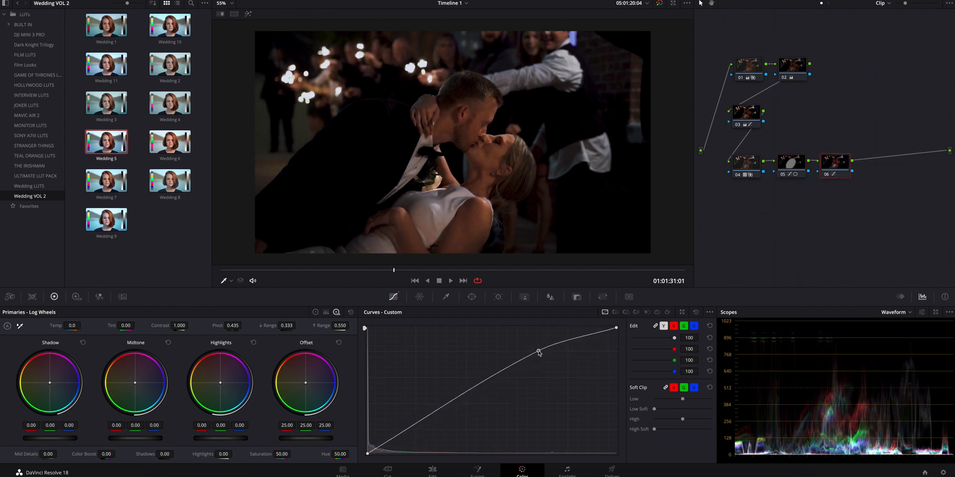
left_click(414, 426)
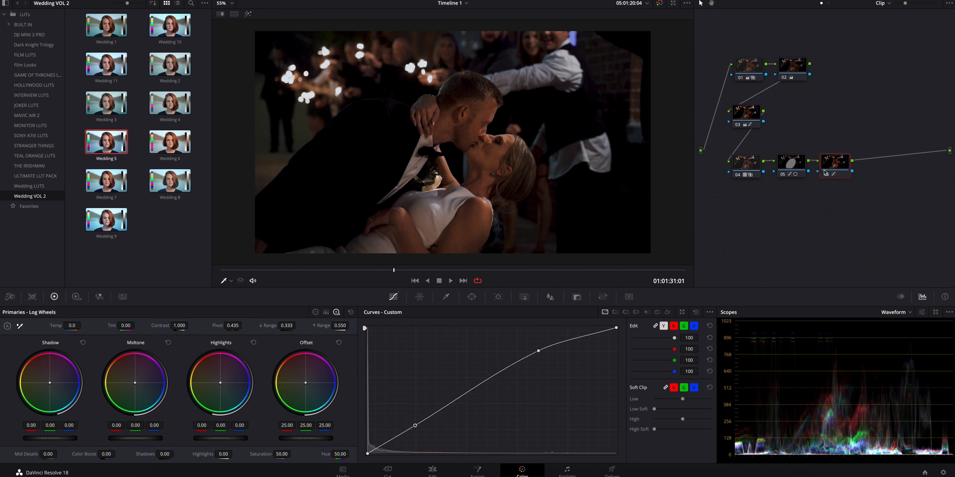
Step: Select nodes 04, 05 and 06 and toggle them off and on repeatedly to compare the image with and without them
left_click_drag(866, 191, 742, 165)
key("ctrl+d")
key("ctrl+d")
key("ctrl+d")
key("ctrl+d")
key("ctrl+d")
key("ctrl+d")
key("ctrl+d")
key("ctrl+d")
key("ctrl+d")
key("ctrl+d")
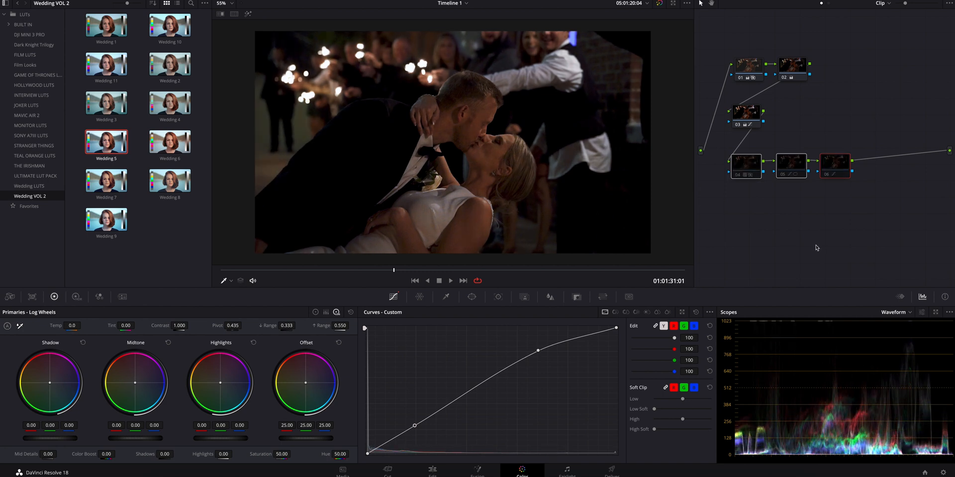
Step: Bypass the whole grade and re-enable it to compare the original sparkler kiss clip with the graded one
left_click(659, 4)
left_click(659, 4)
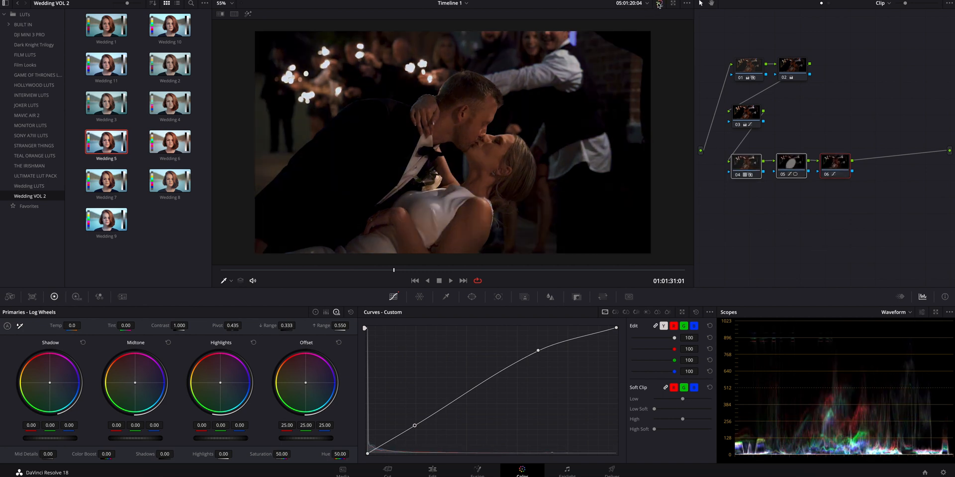
left_click(658, 4)
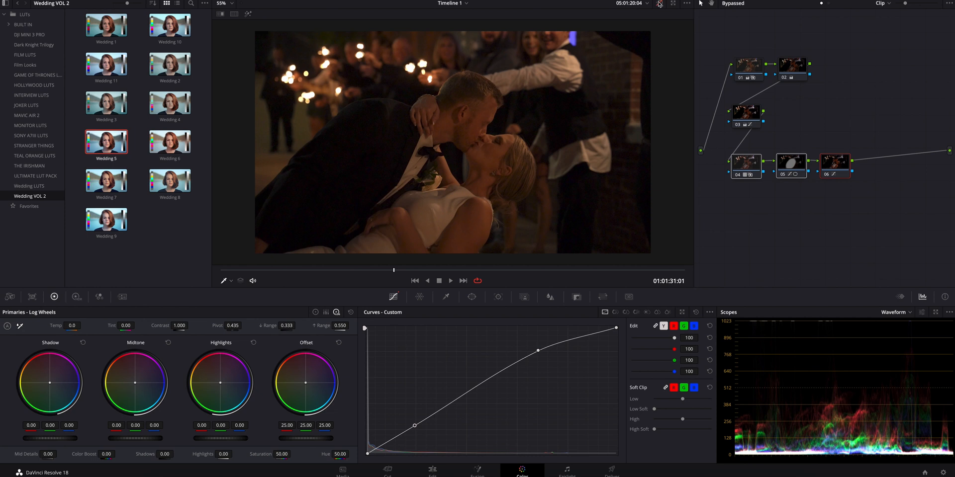
left_click(658, 3)
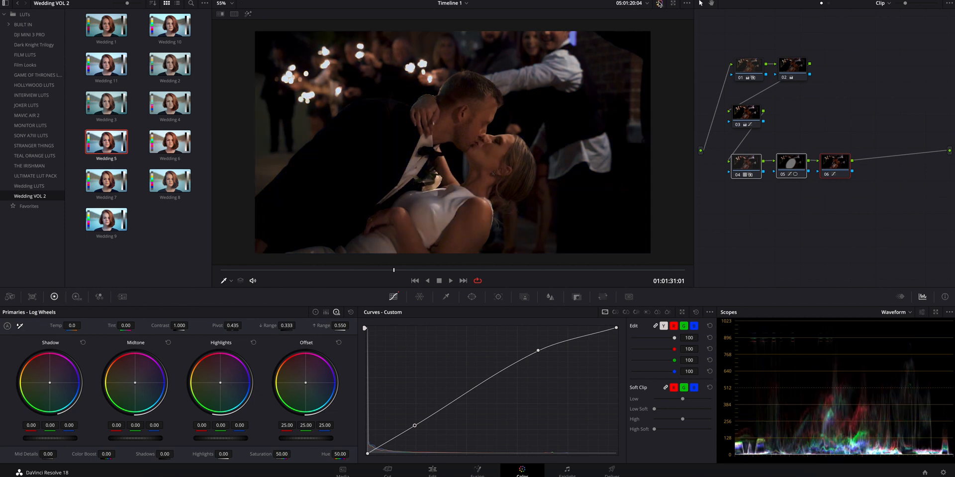